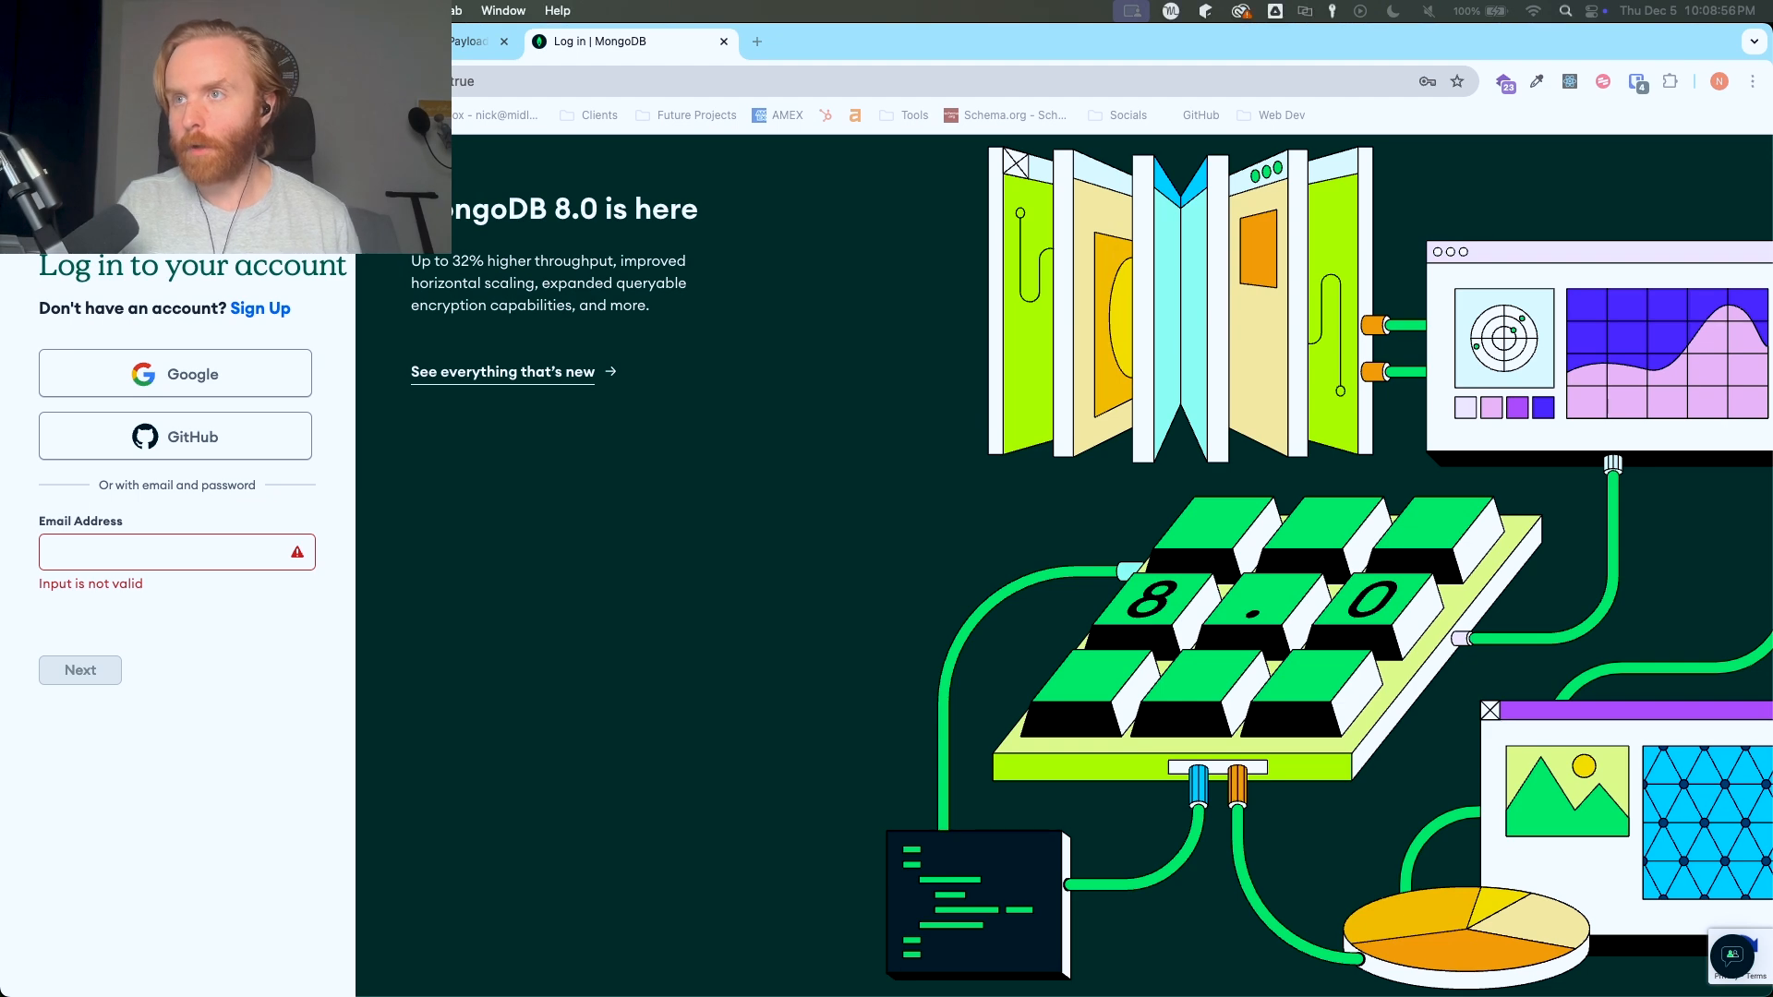
# - Go to mongodb.com and open the free Atlas sign-up form
pyautogui.write('mong')
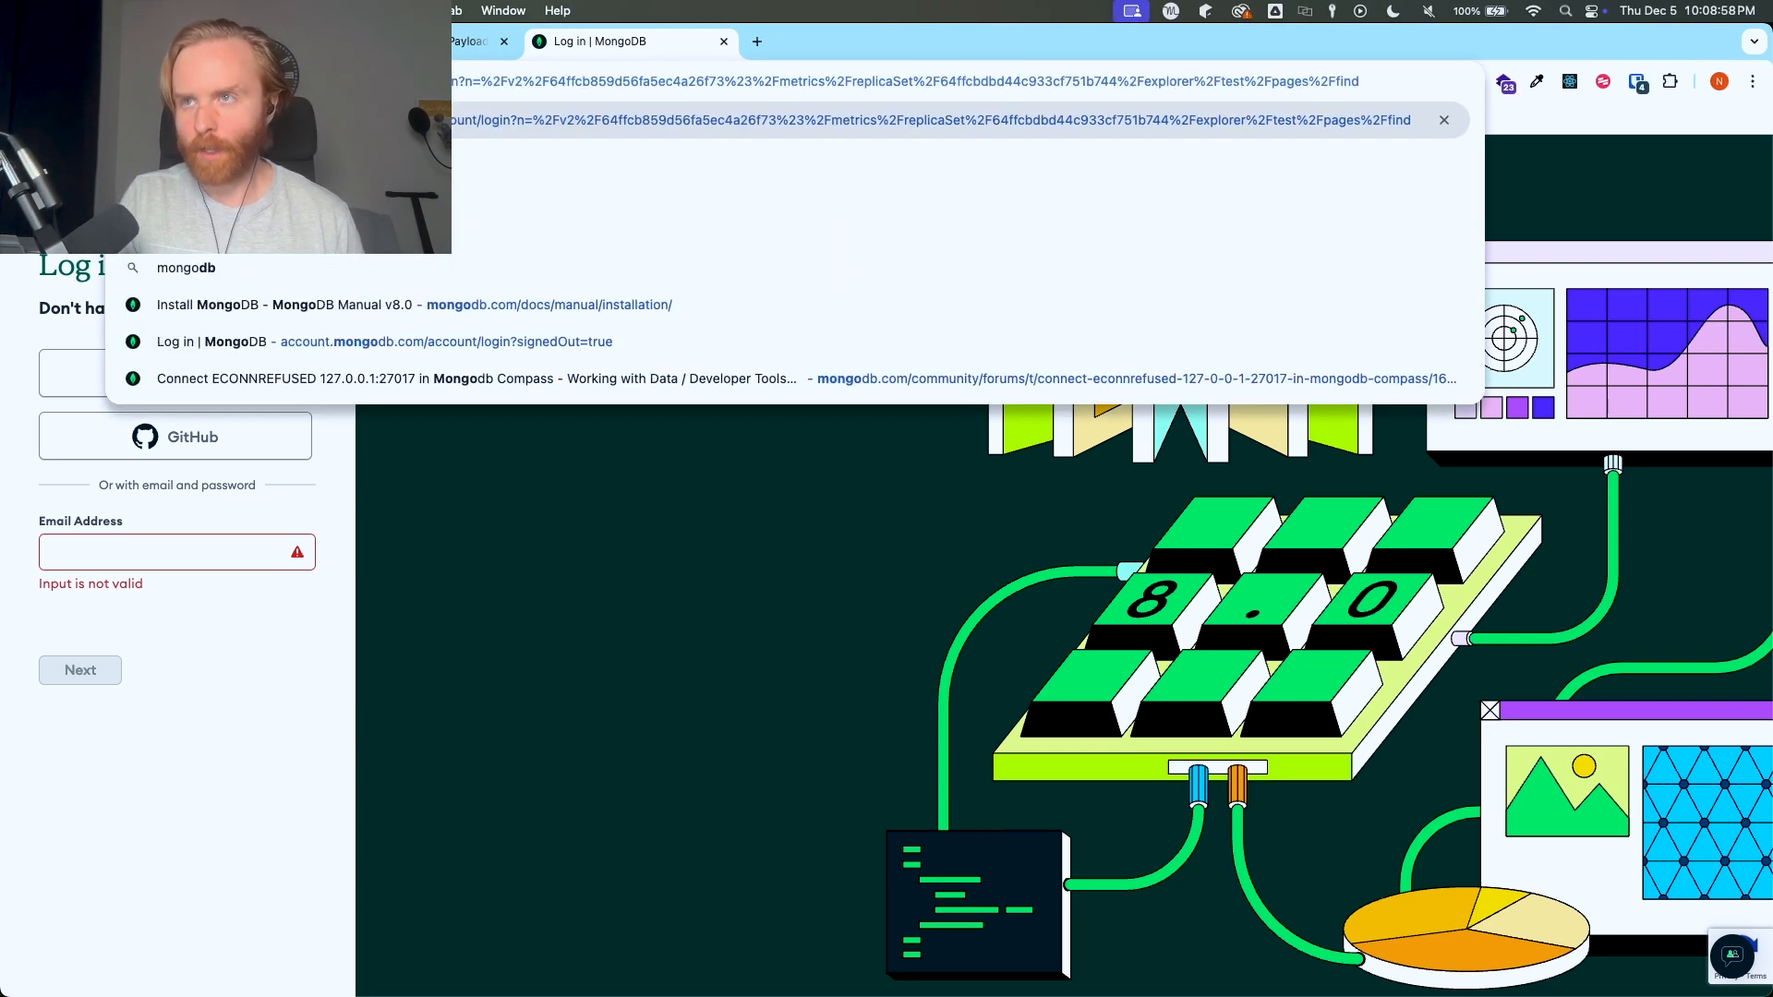
pyautogui.write('odb.com')
pyautogui.press('Return')
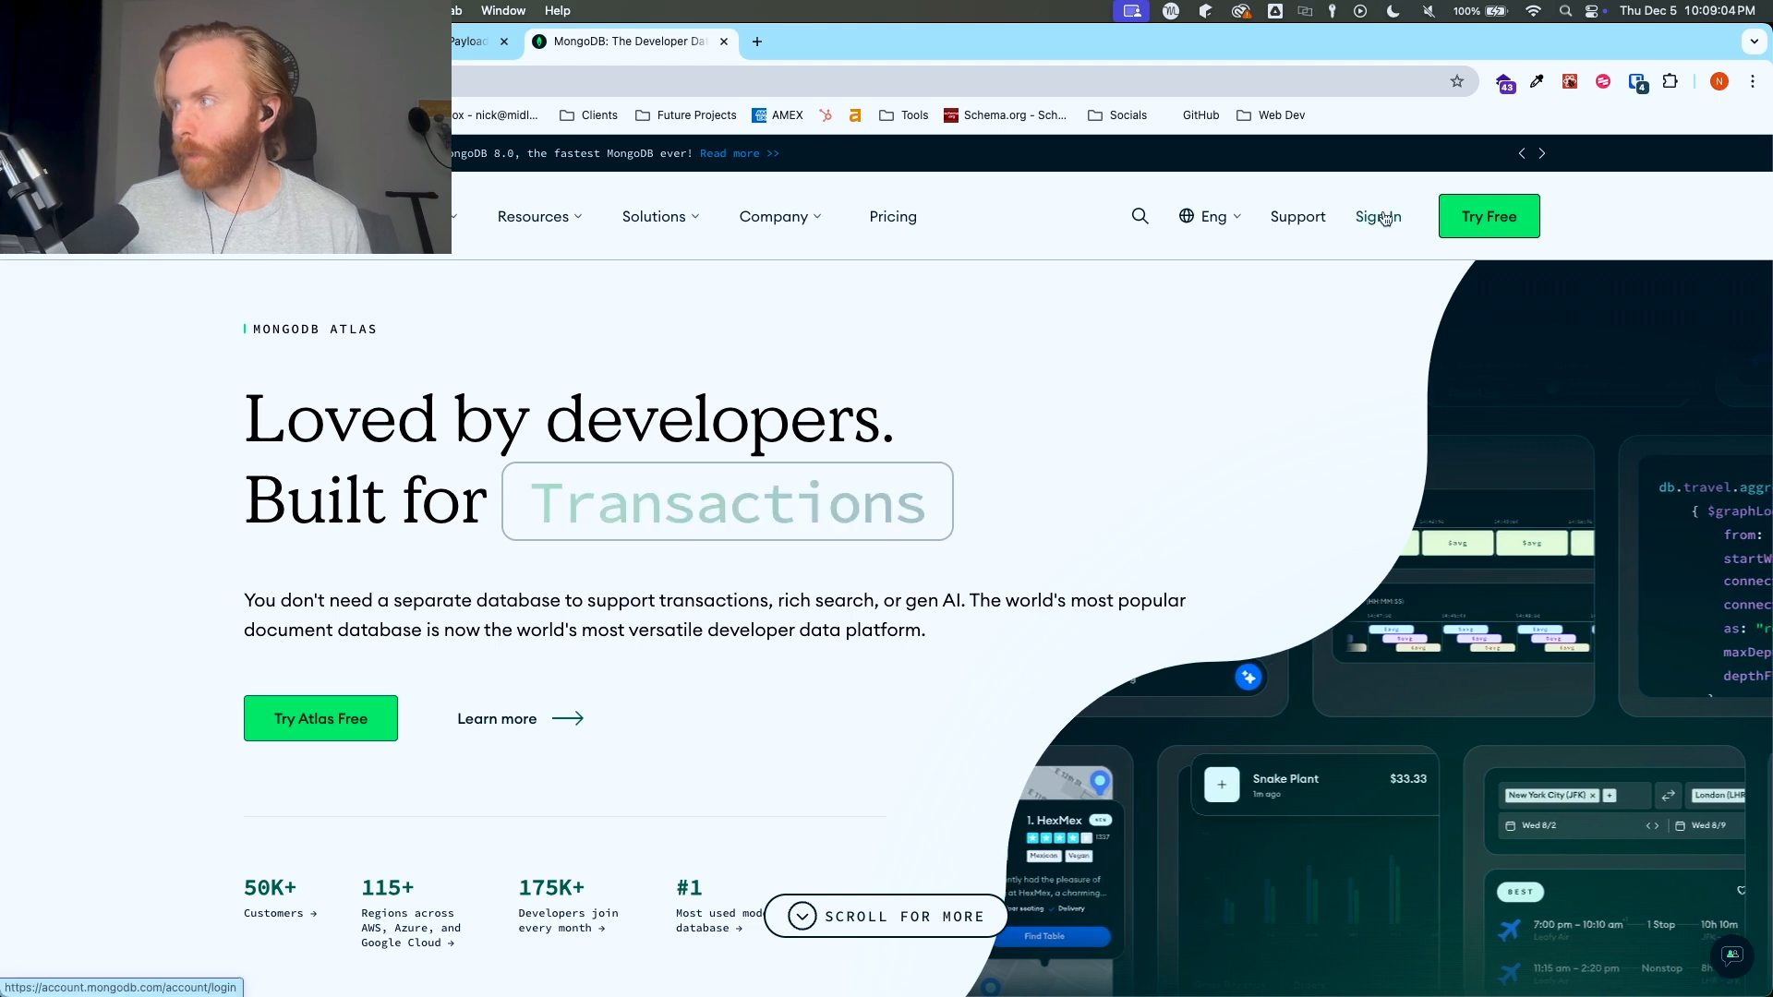
pyautogui.click(1514, 224)
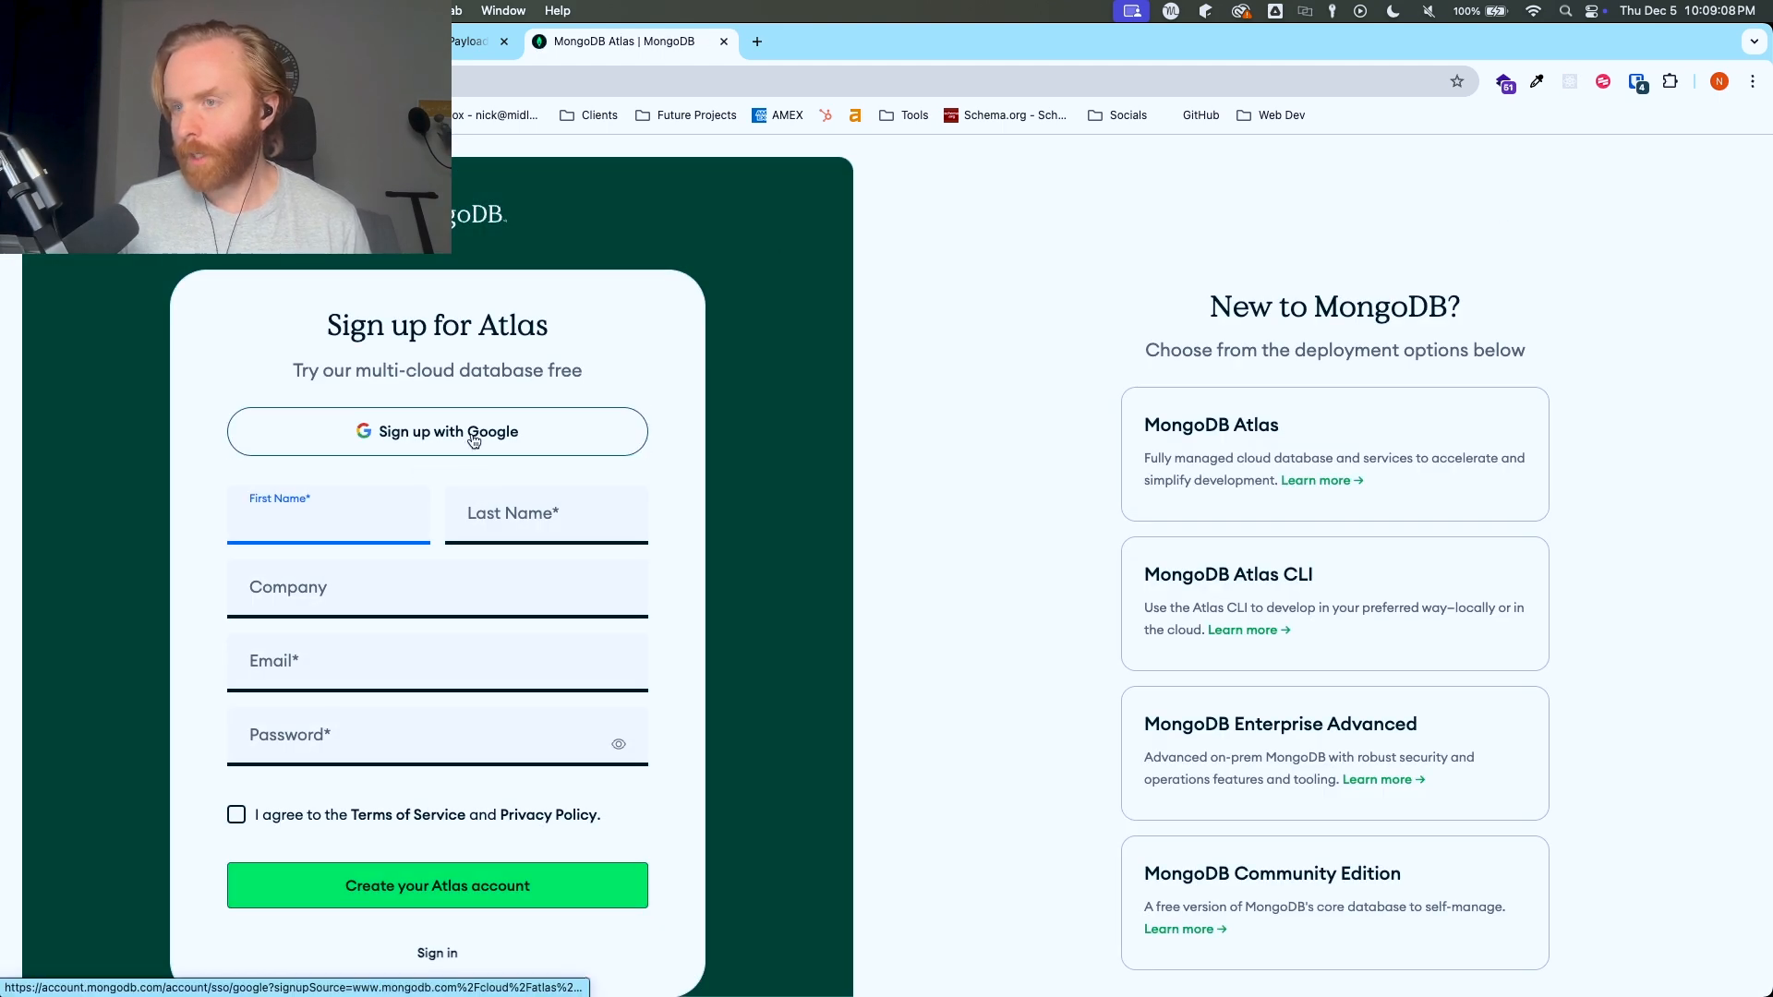
# - Fill in the account holder's first and last name in the Atlas sign-up form, leaving the company blank
pyautogui.press('Tab')
pyautogui.press('Tab')
pyautogui.click(506, 519)
pyautogui.write('gel')
pyautogui.press('Tab')
pyautogui.press('Tab')
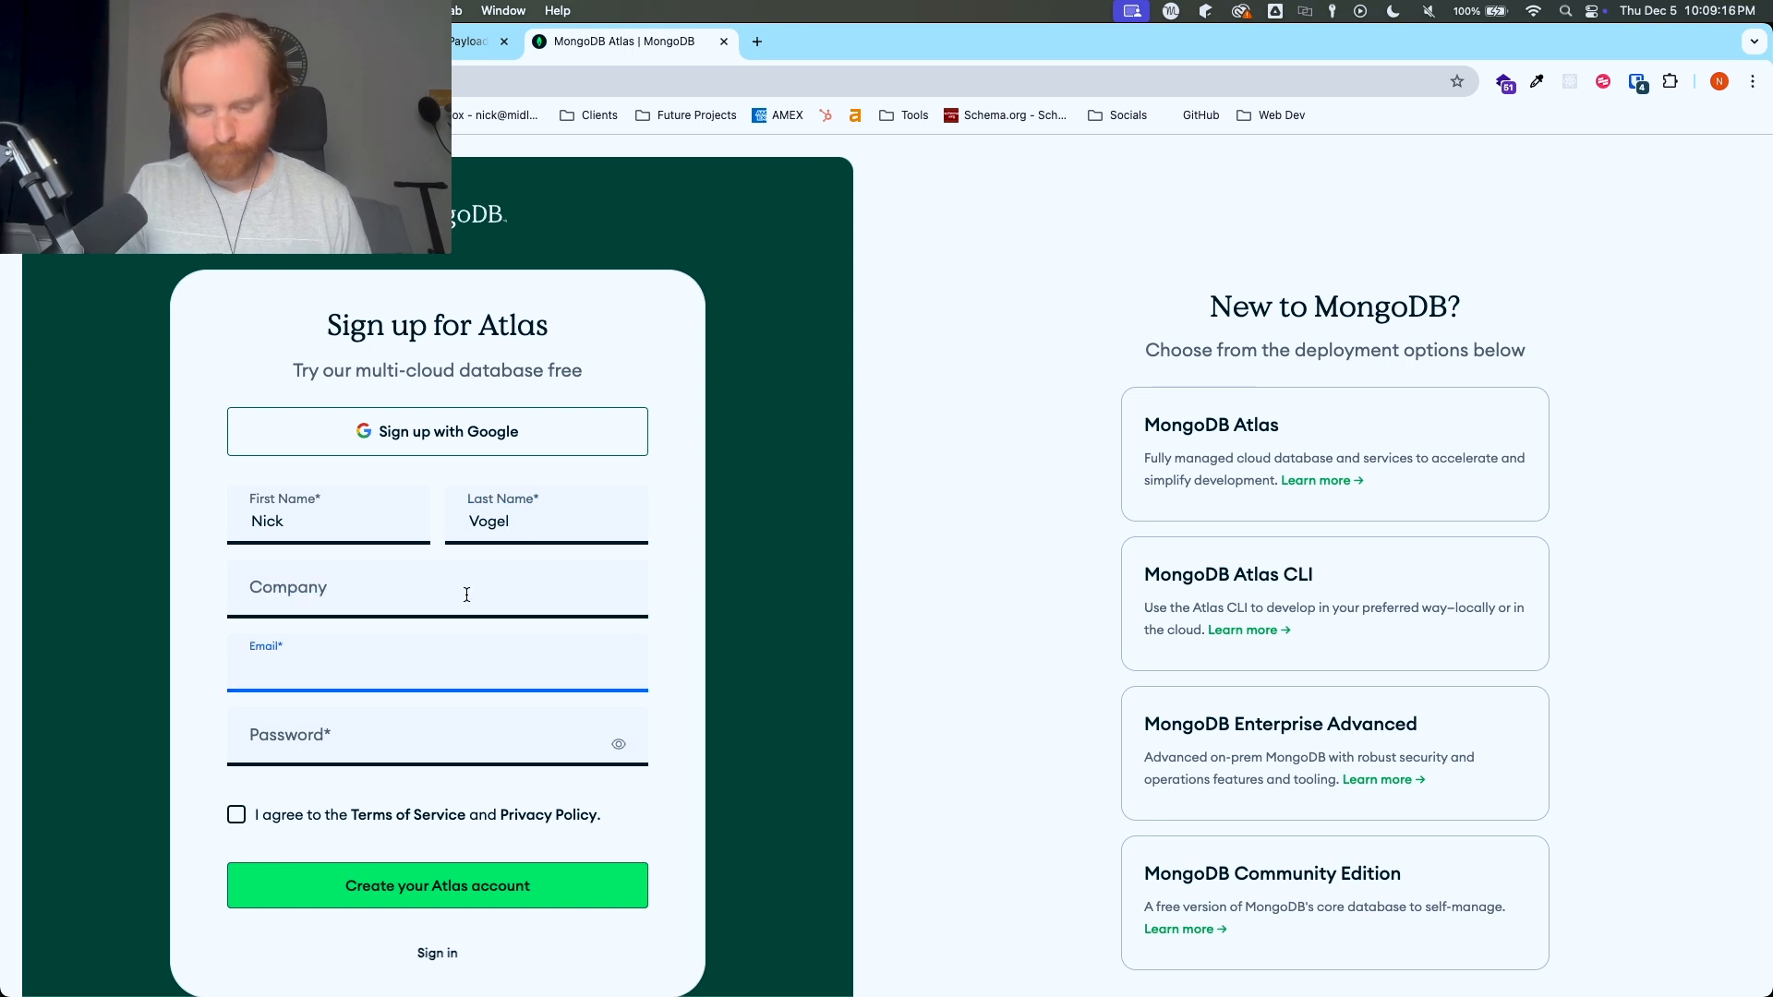
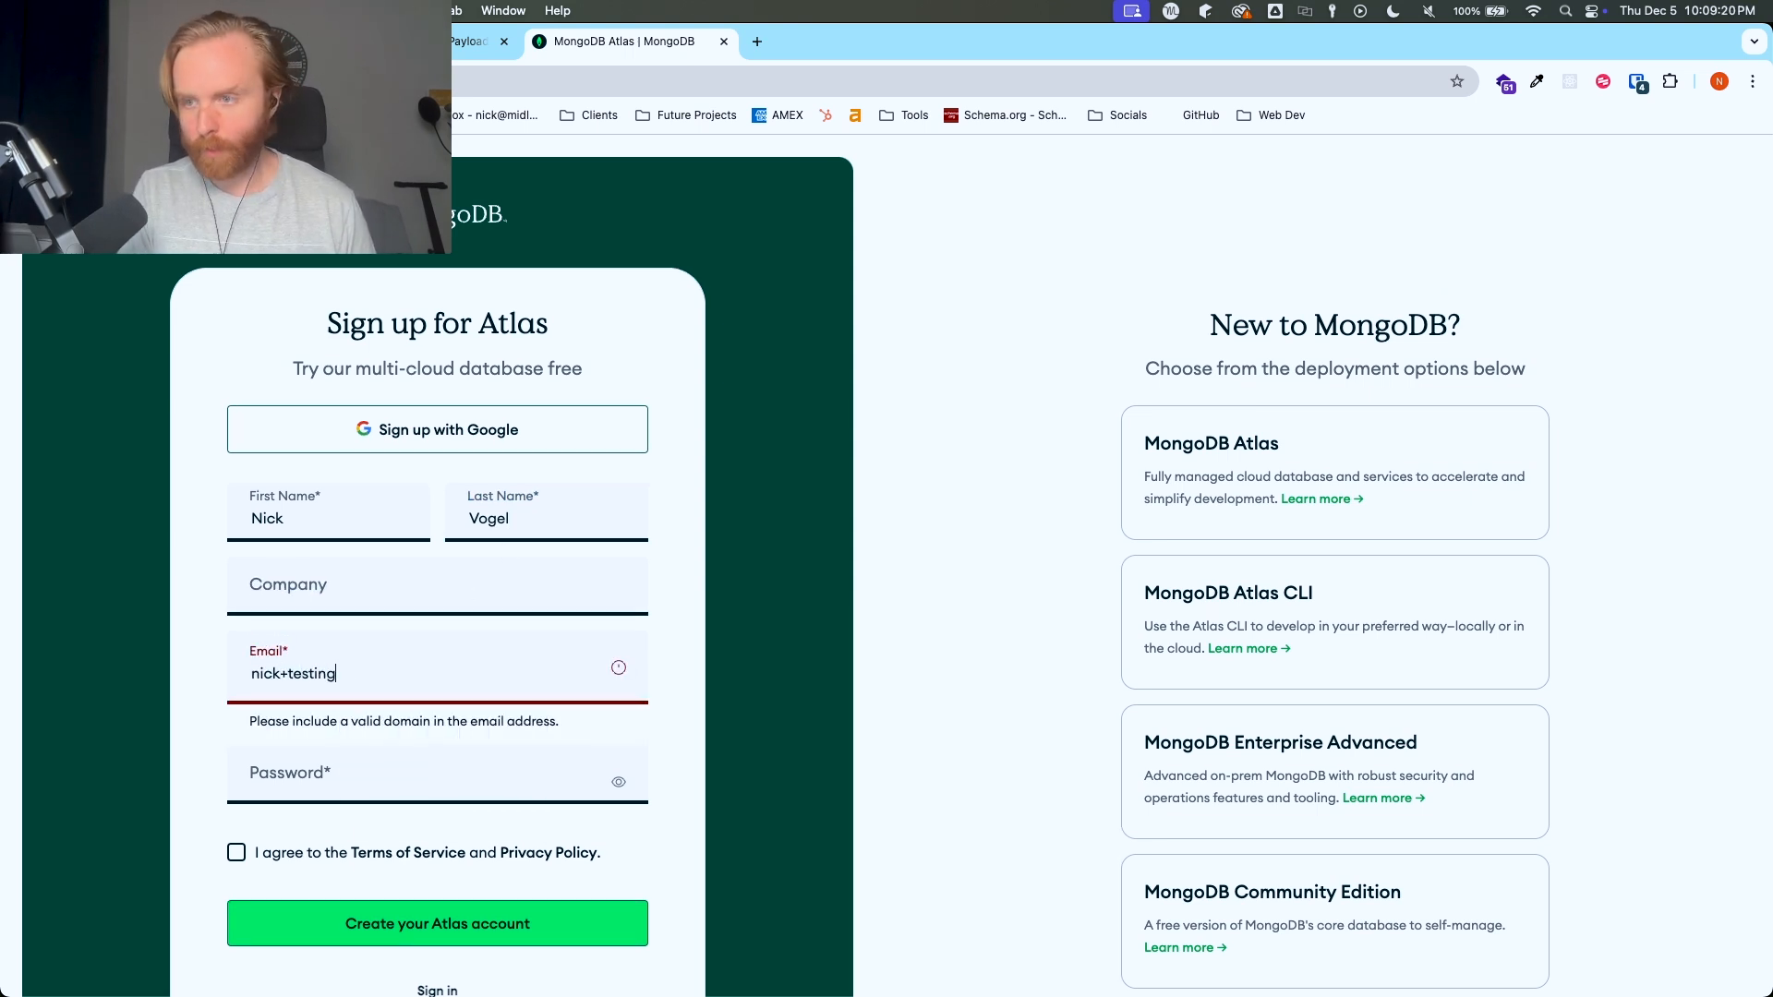
# - Enter the account holder's email address in the Atlas sign-up form
pyautogui.press('Tab')
# - Enter the password for the new Atlas account, correcting it to at least eight characters
pyautogui.scroll(-2, 523, 601)
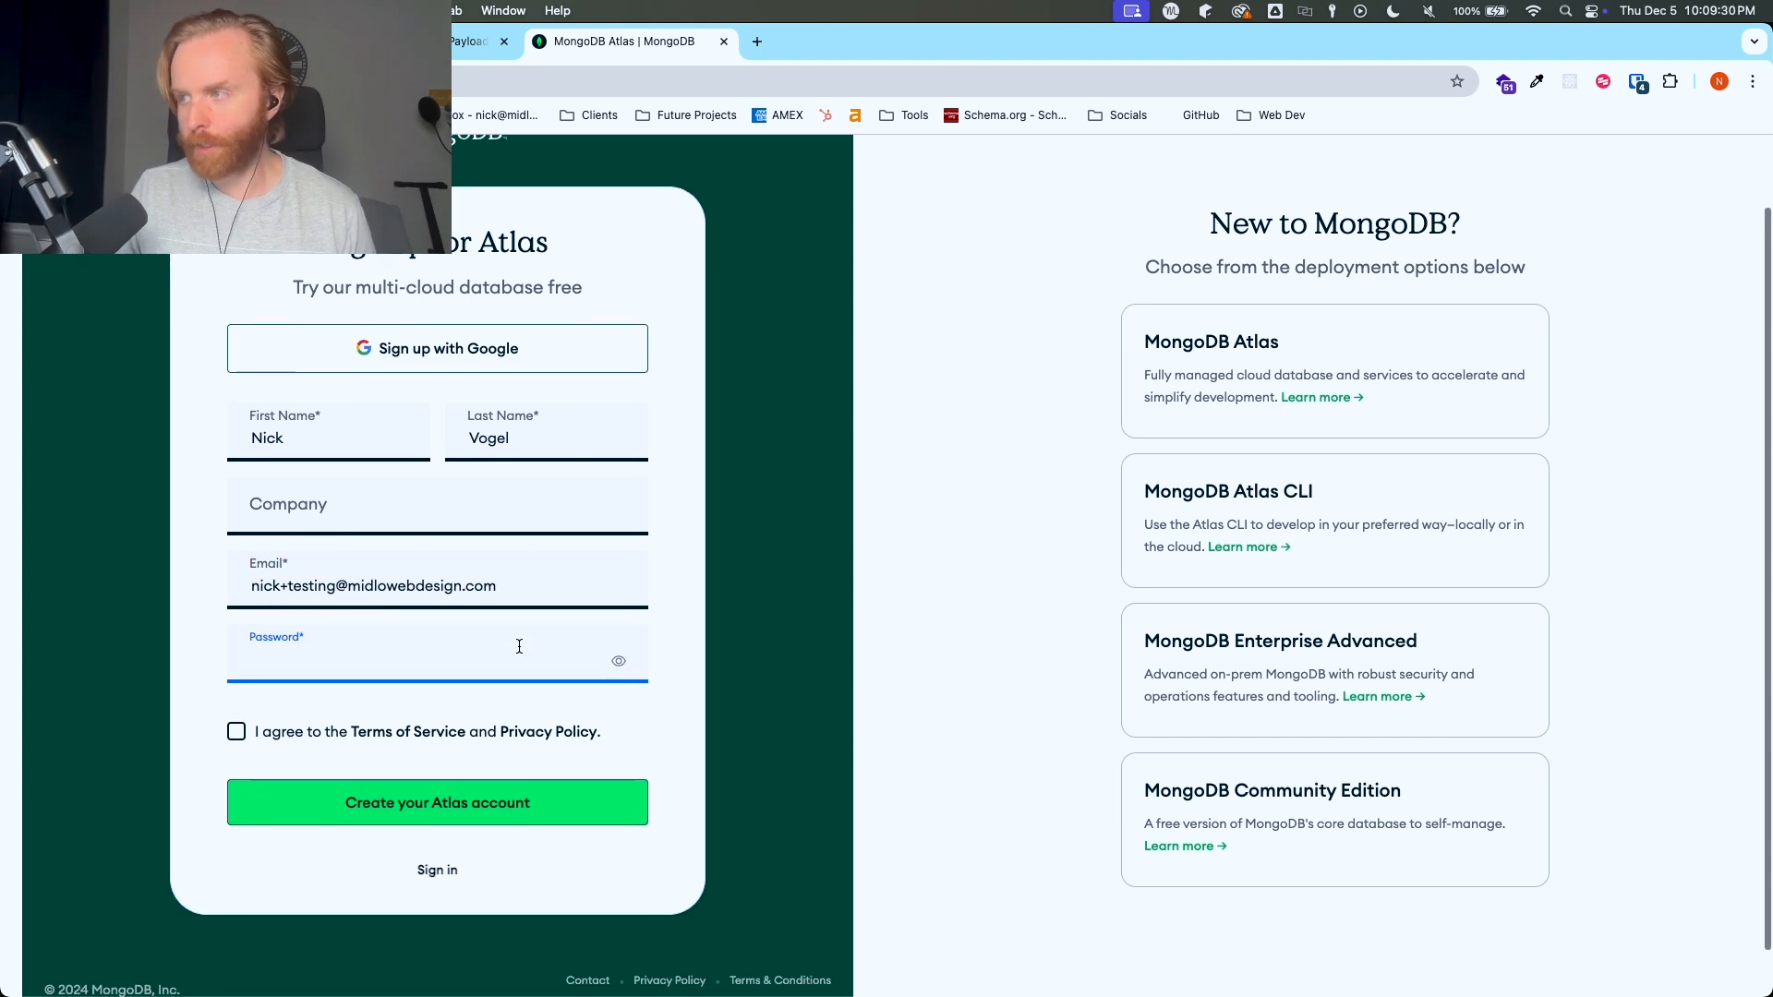
pyautogui.click(519, 646)
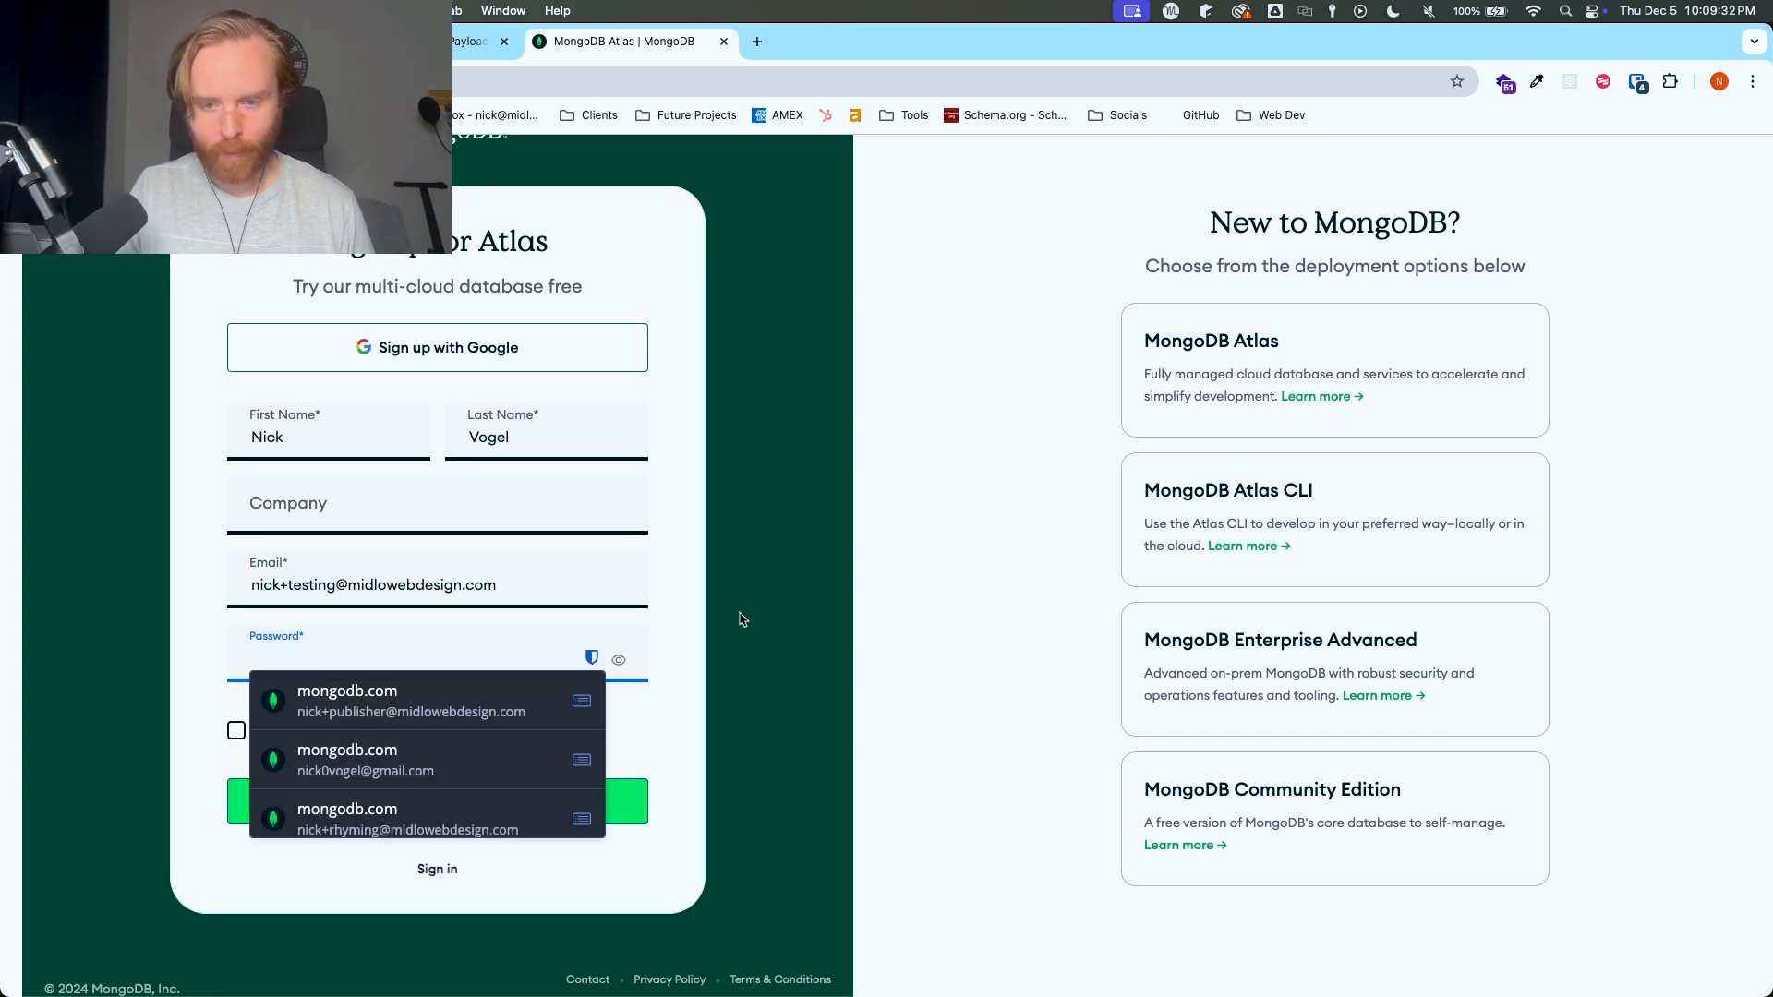
pyautogui.write('******')
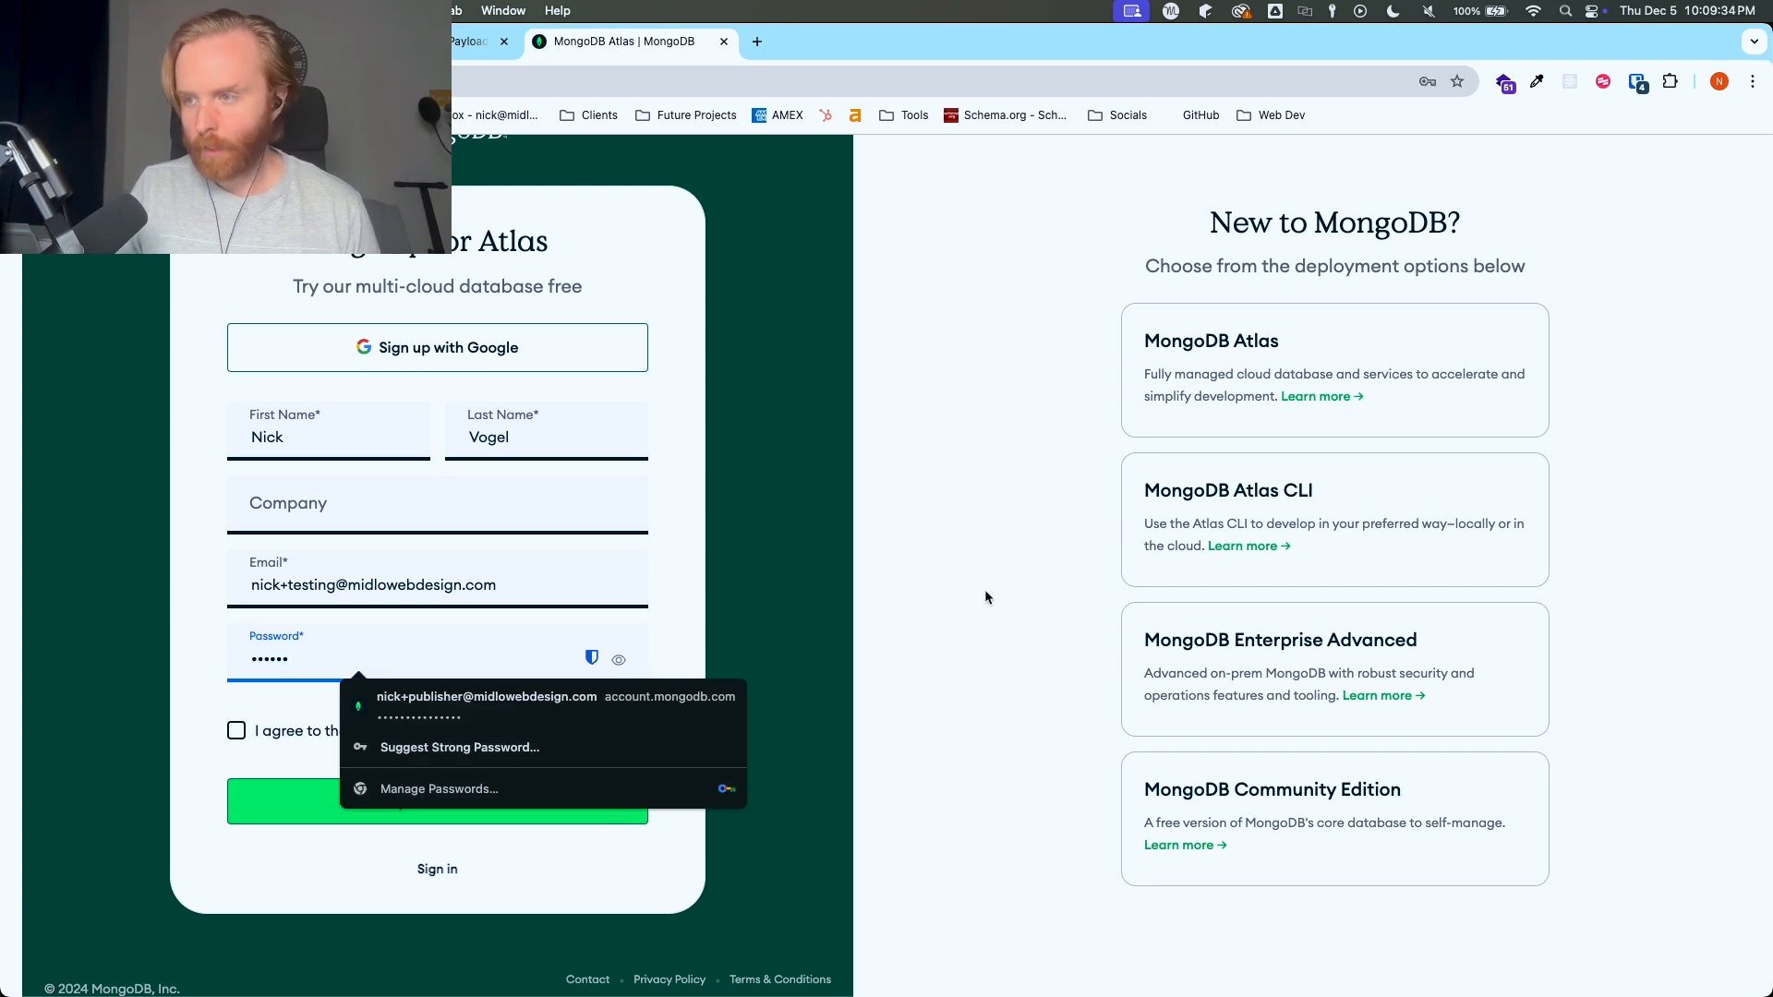
pyautogui.press('BackSpace')
pyautogui.press('BackSpace')
pyautogui.press('BackSpace')
pyautogui.press('BackSpace')
pyautogui.press('BackSpace')
pyautogui.press('BackSpace')
pyautogui.write('***')
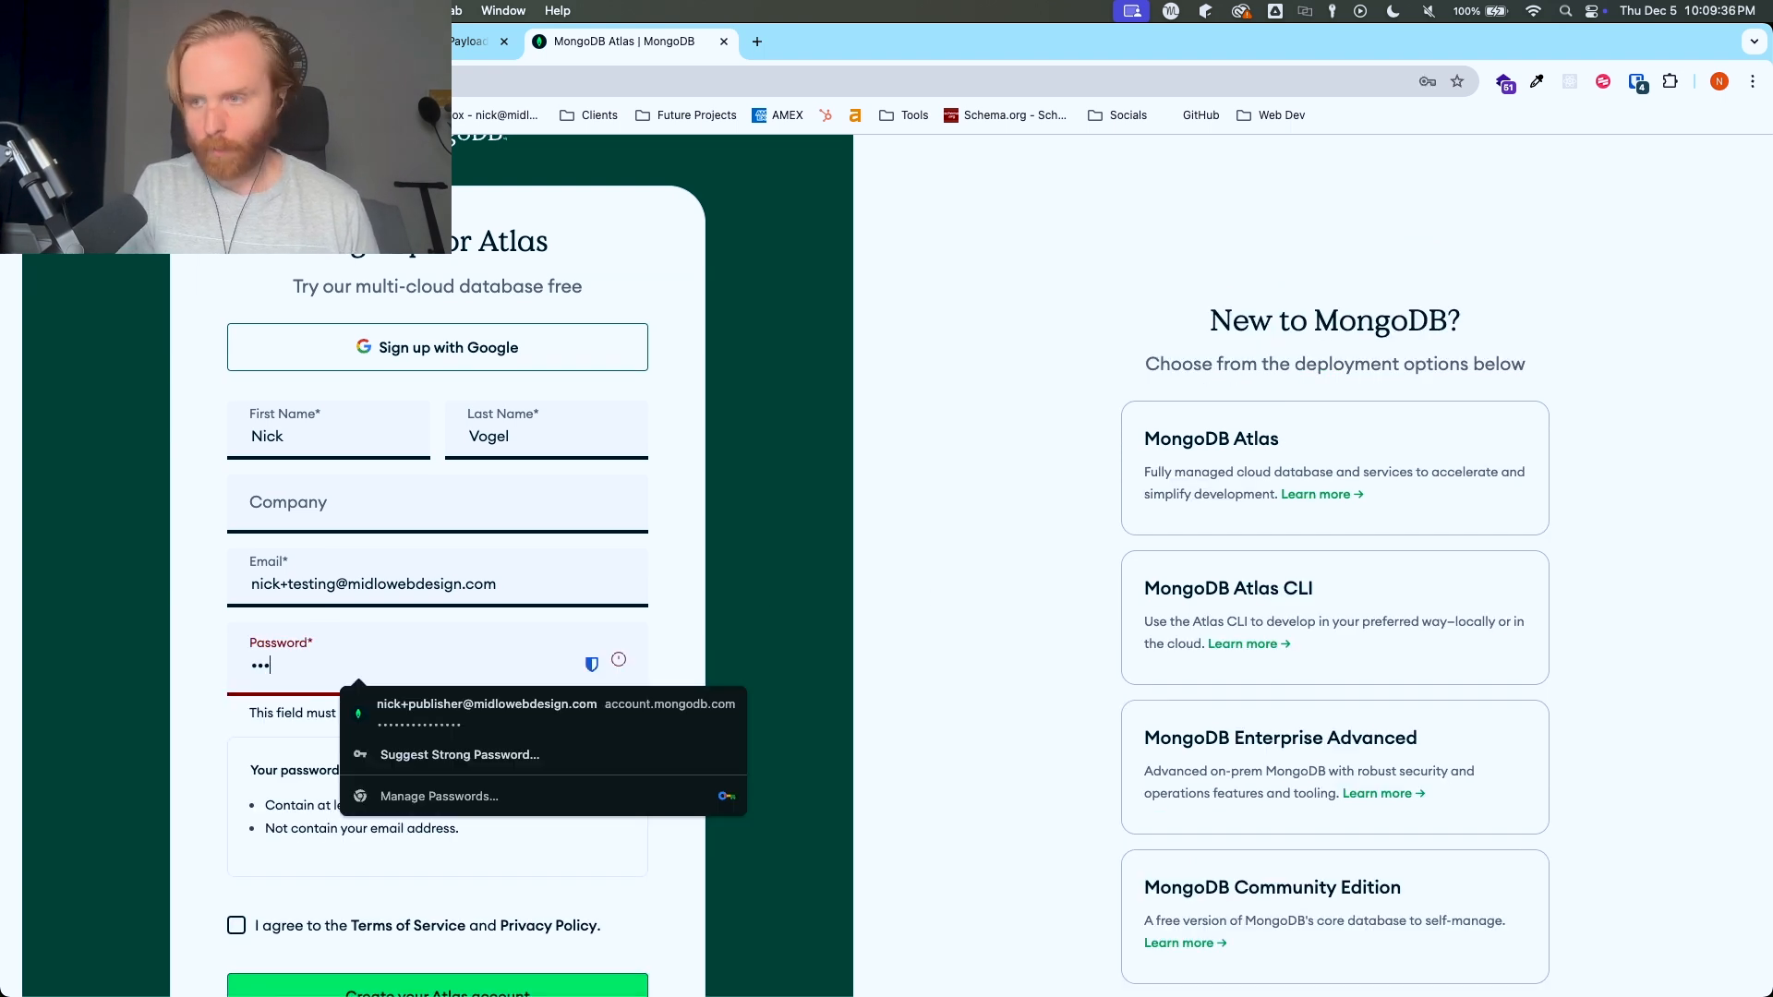
pyautogui.write('*****')
pyautogui.click(836, 585)
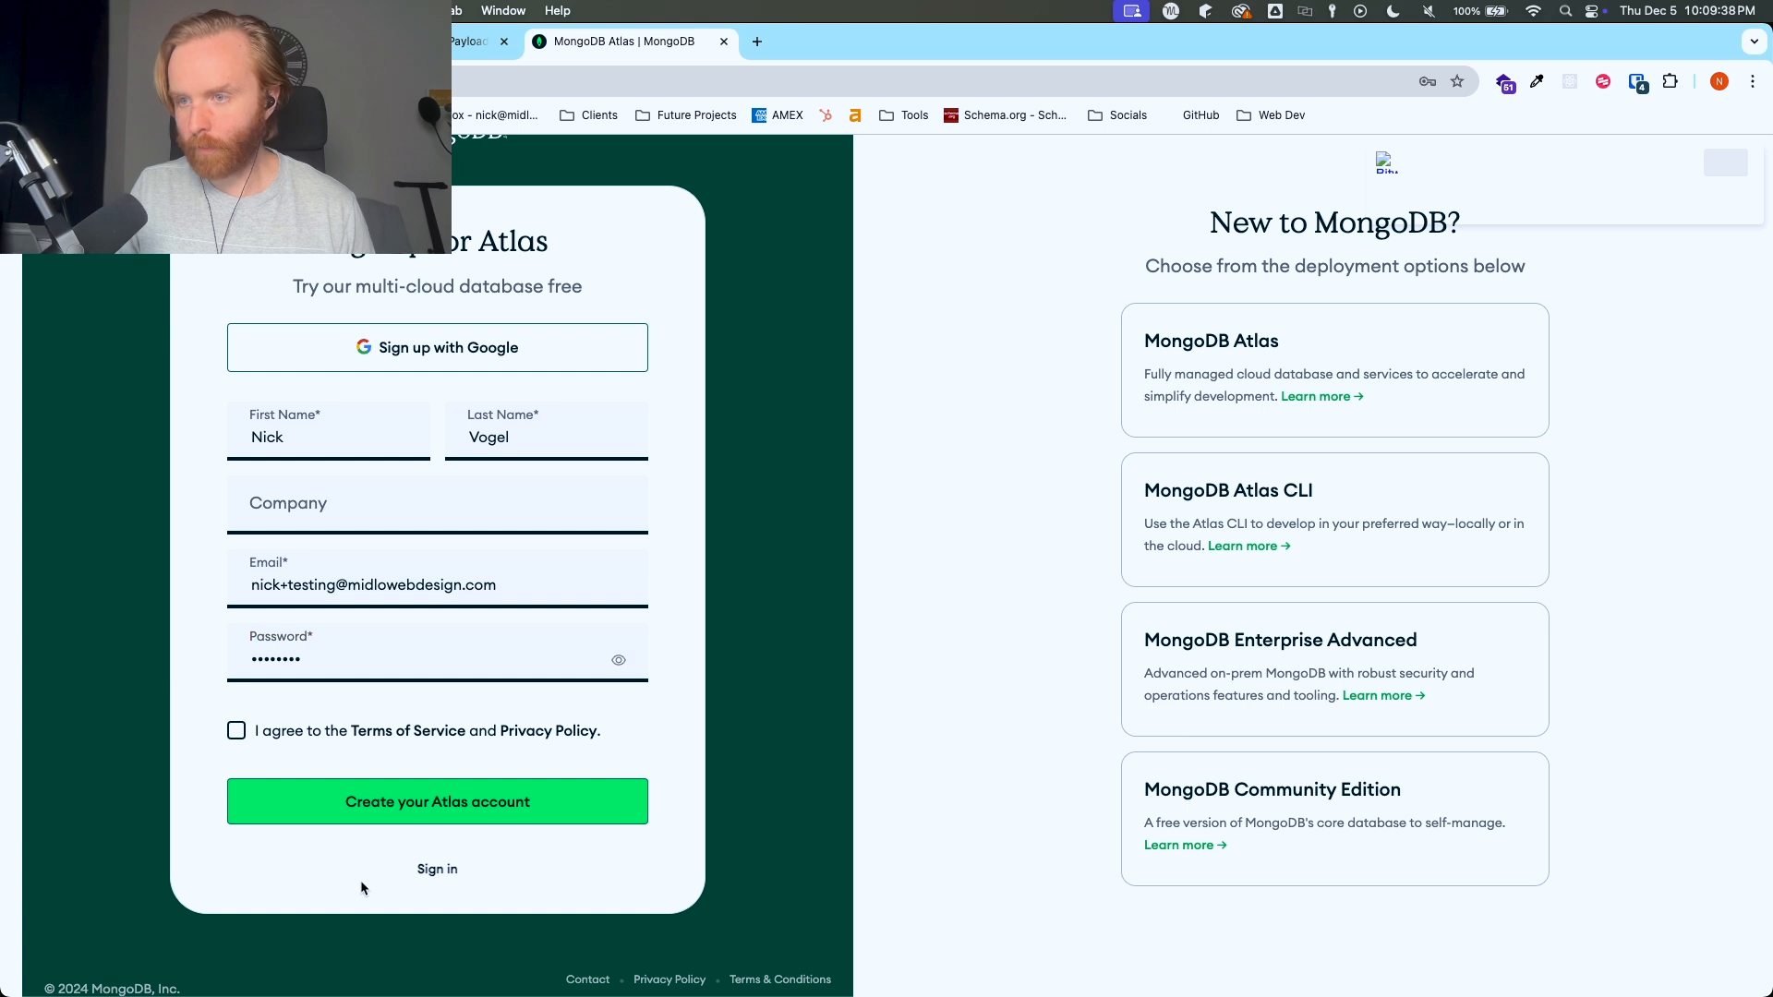
# - Accept the Terms of Service and Privacy Policy, create the Atlas account, and continue past email verification
pyautogui.click(286, 738)
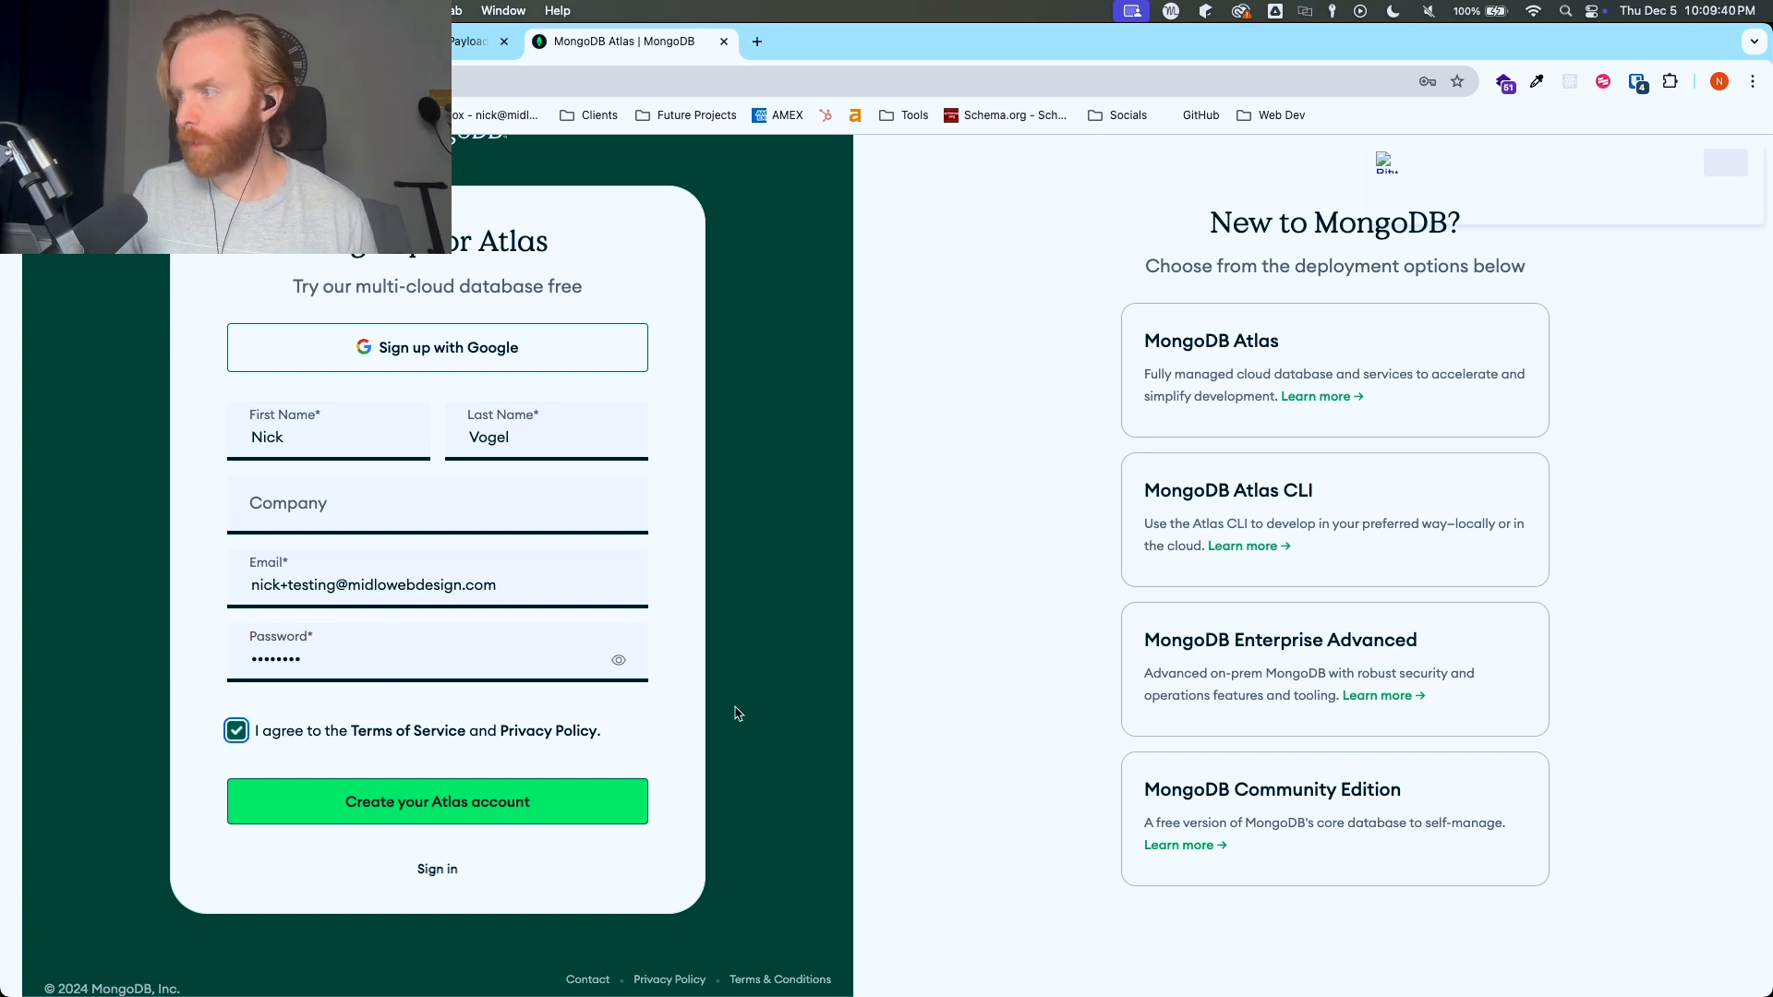
pyautogui.click(559, 809)
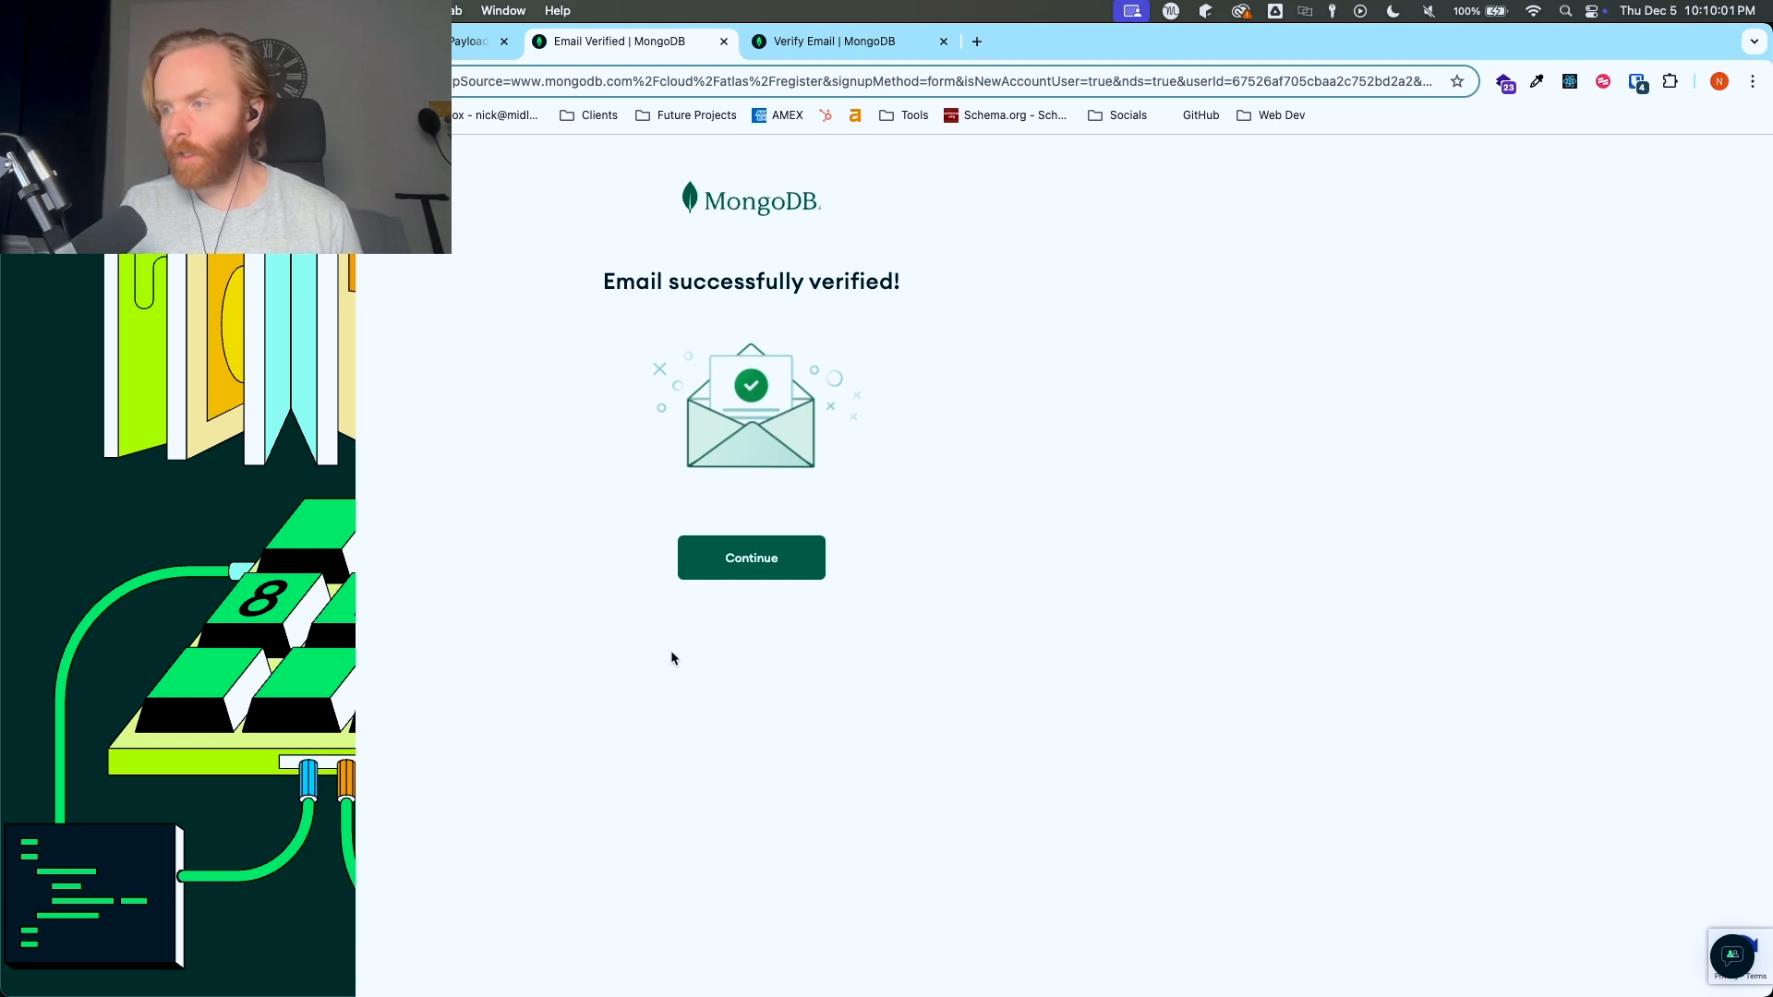
pyautogui.click(739, 561)
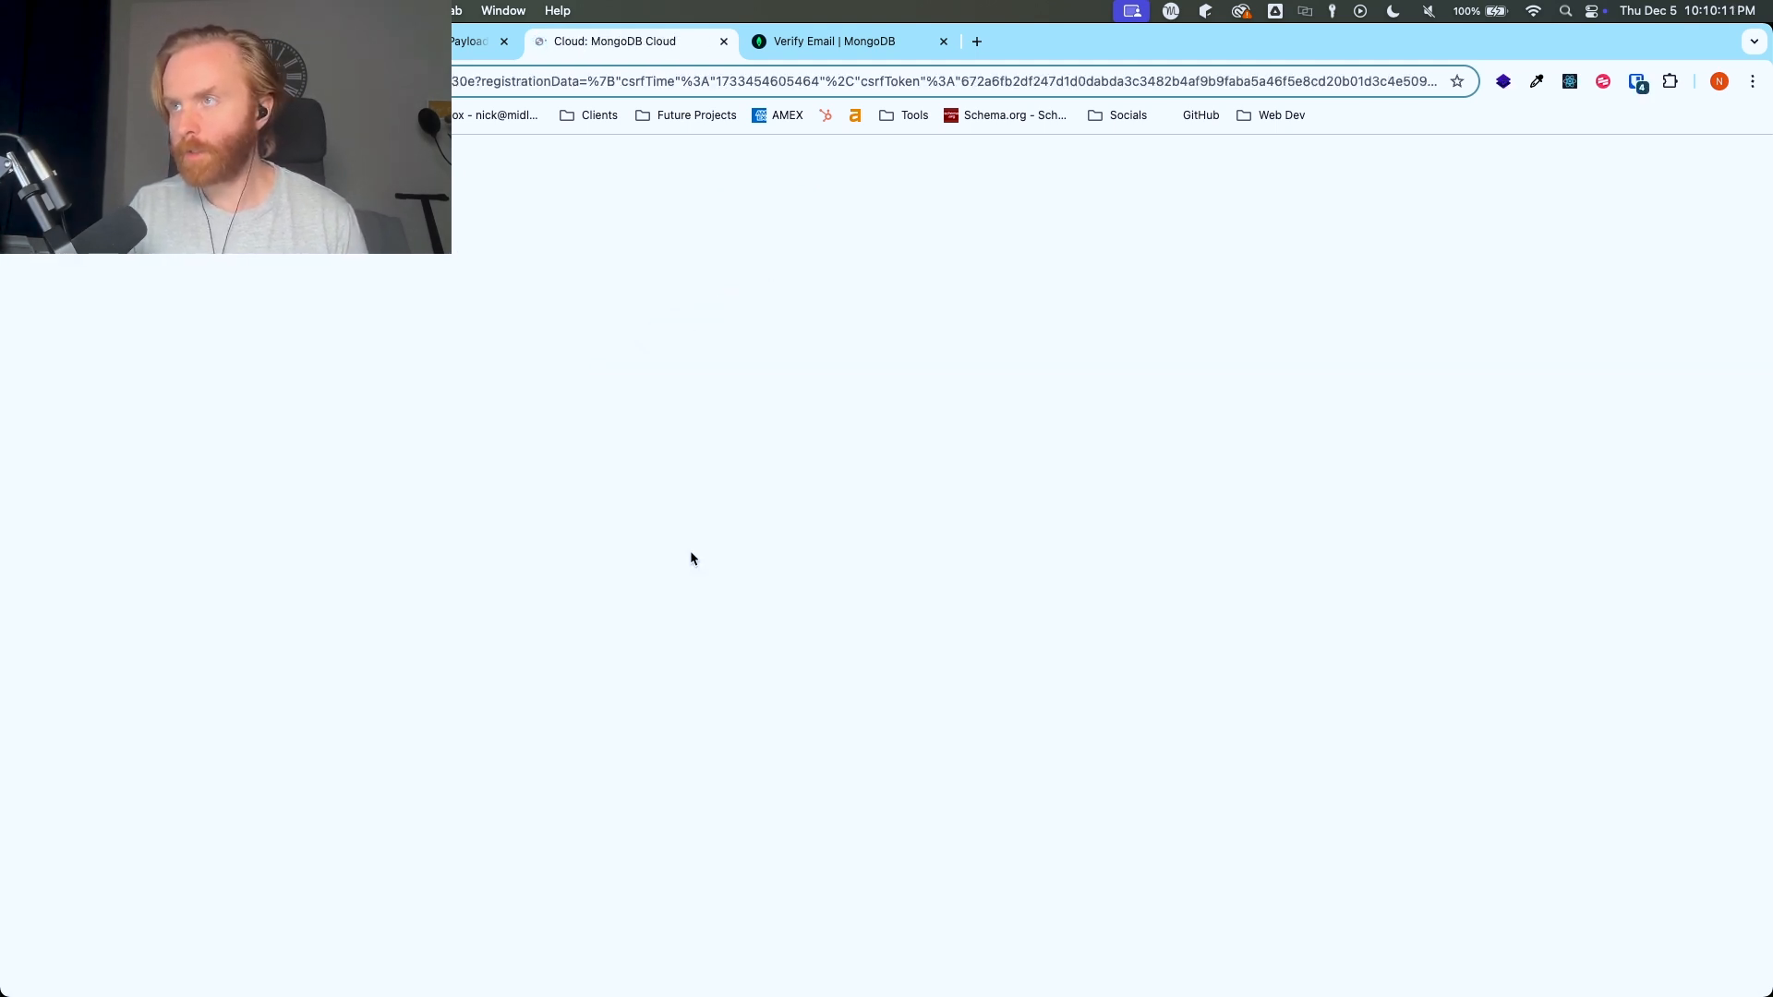
# - Answer the onboarding questions with Learn MongoDB as the primary goal and 6-12 months experience
pyautogui.click(900, 400)
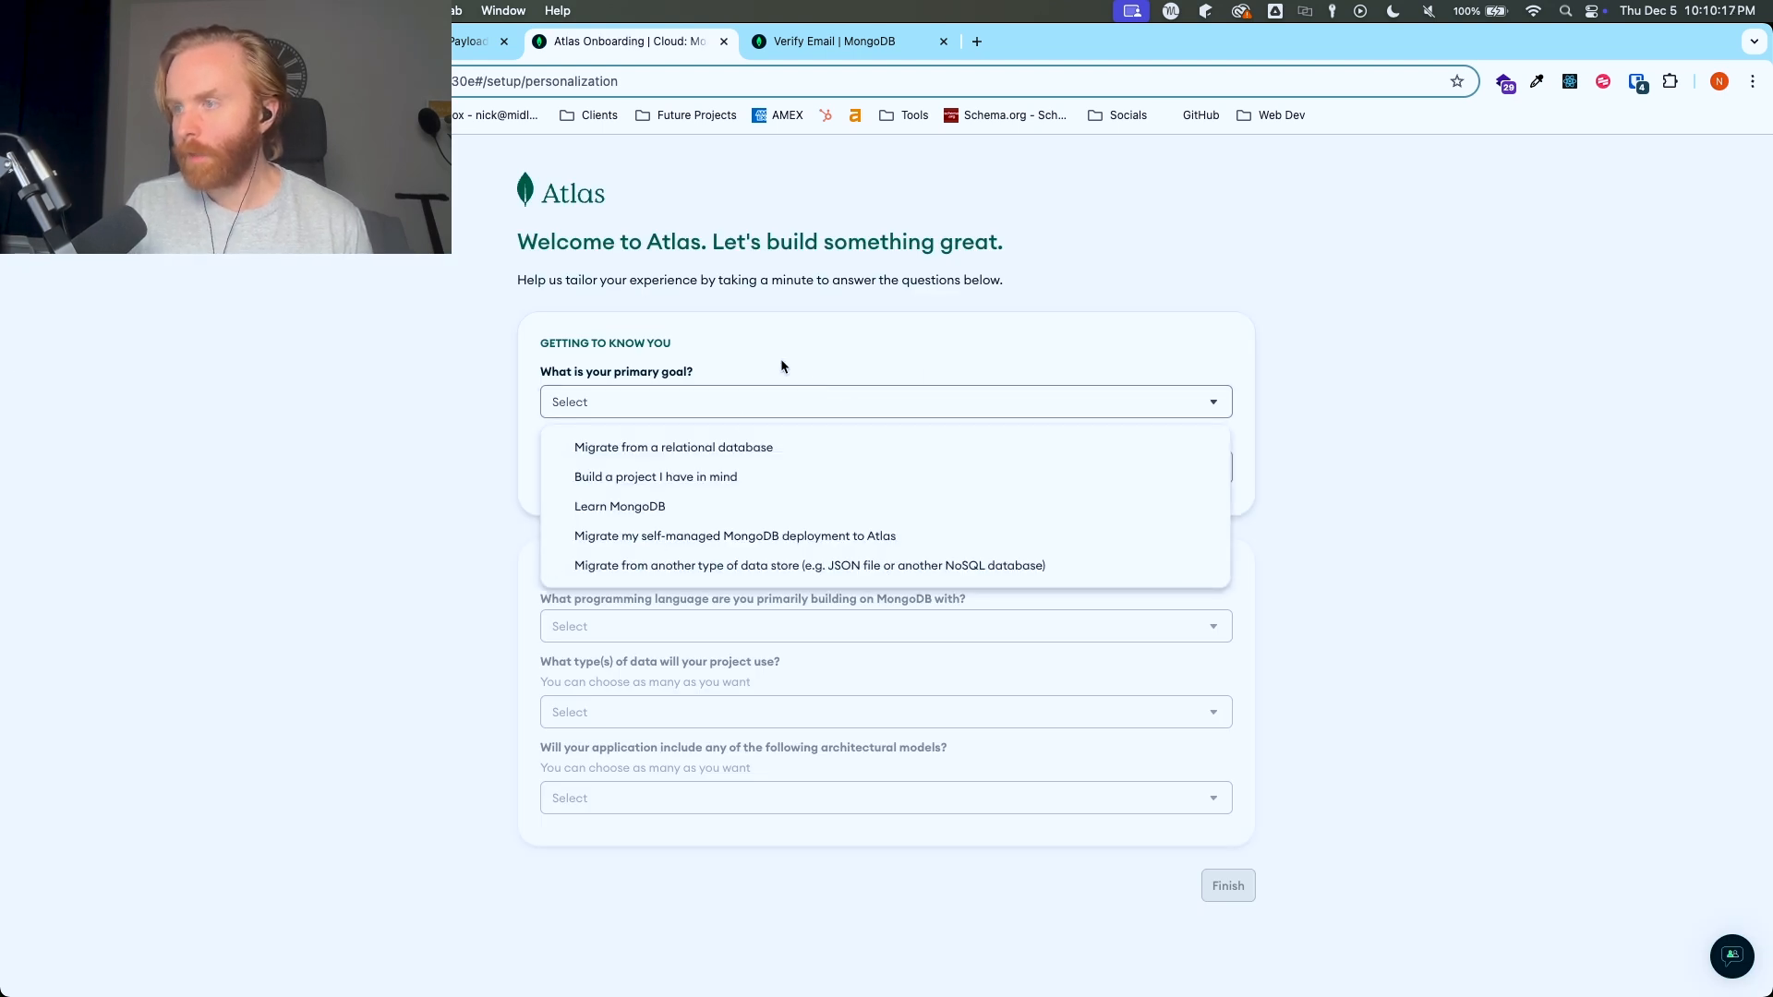
pyautogui.click(668, 506)
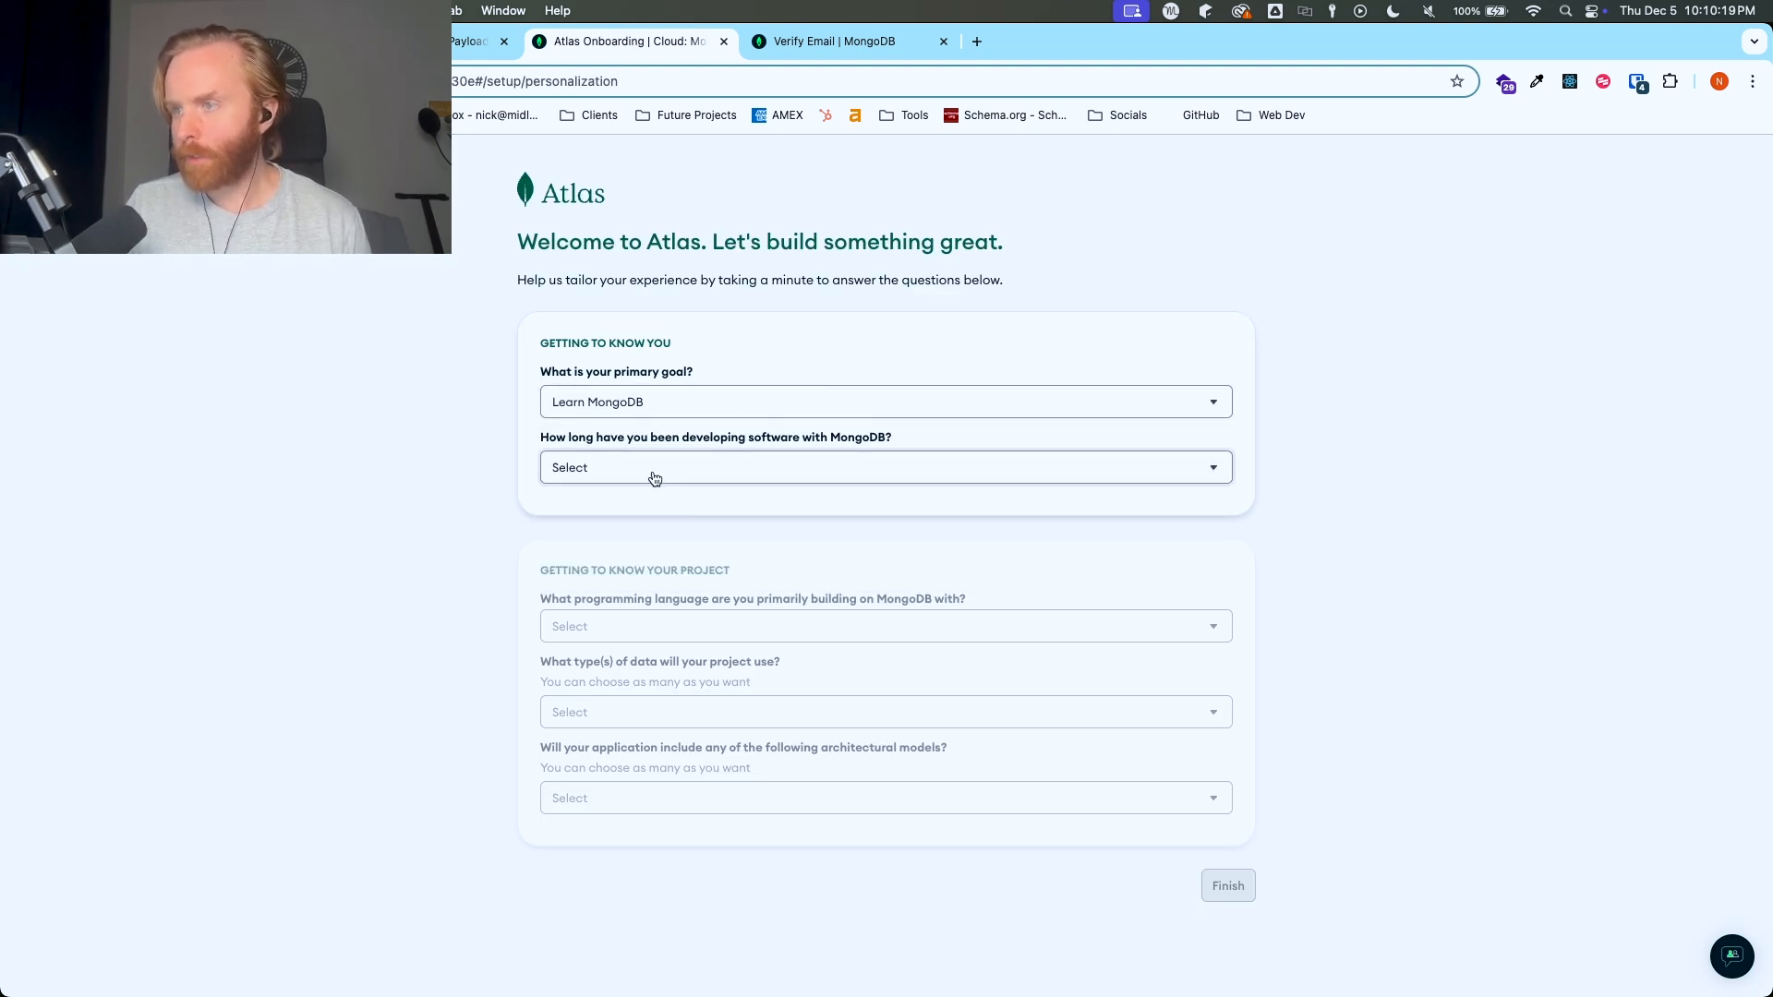
pyautogui.click(695, 475)
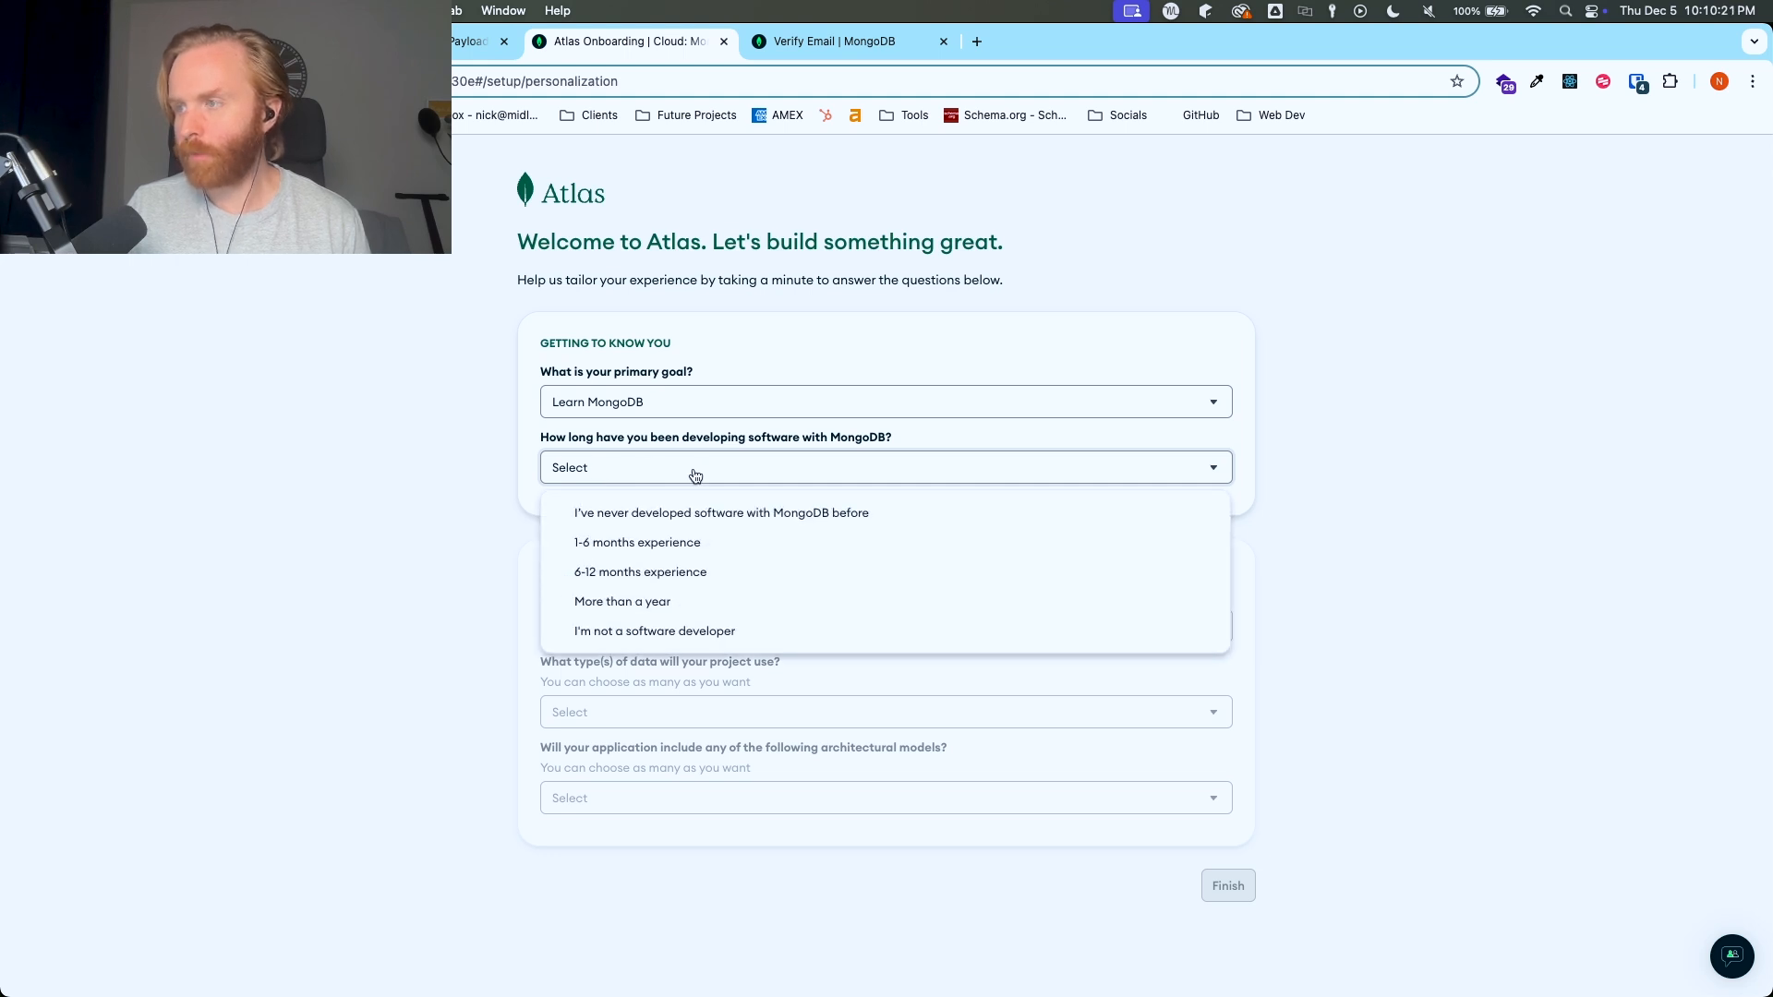
pyautogui.click(666, 577)
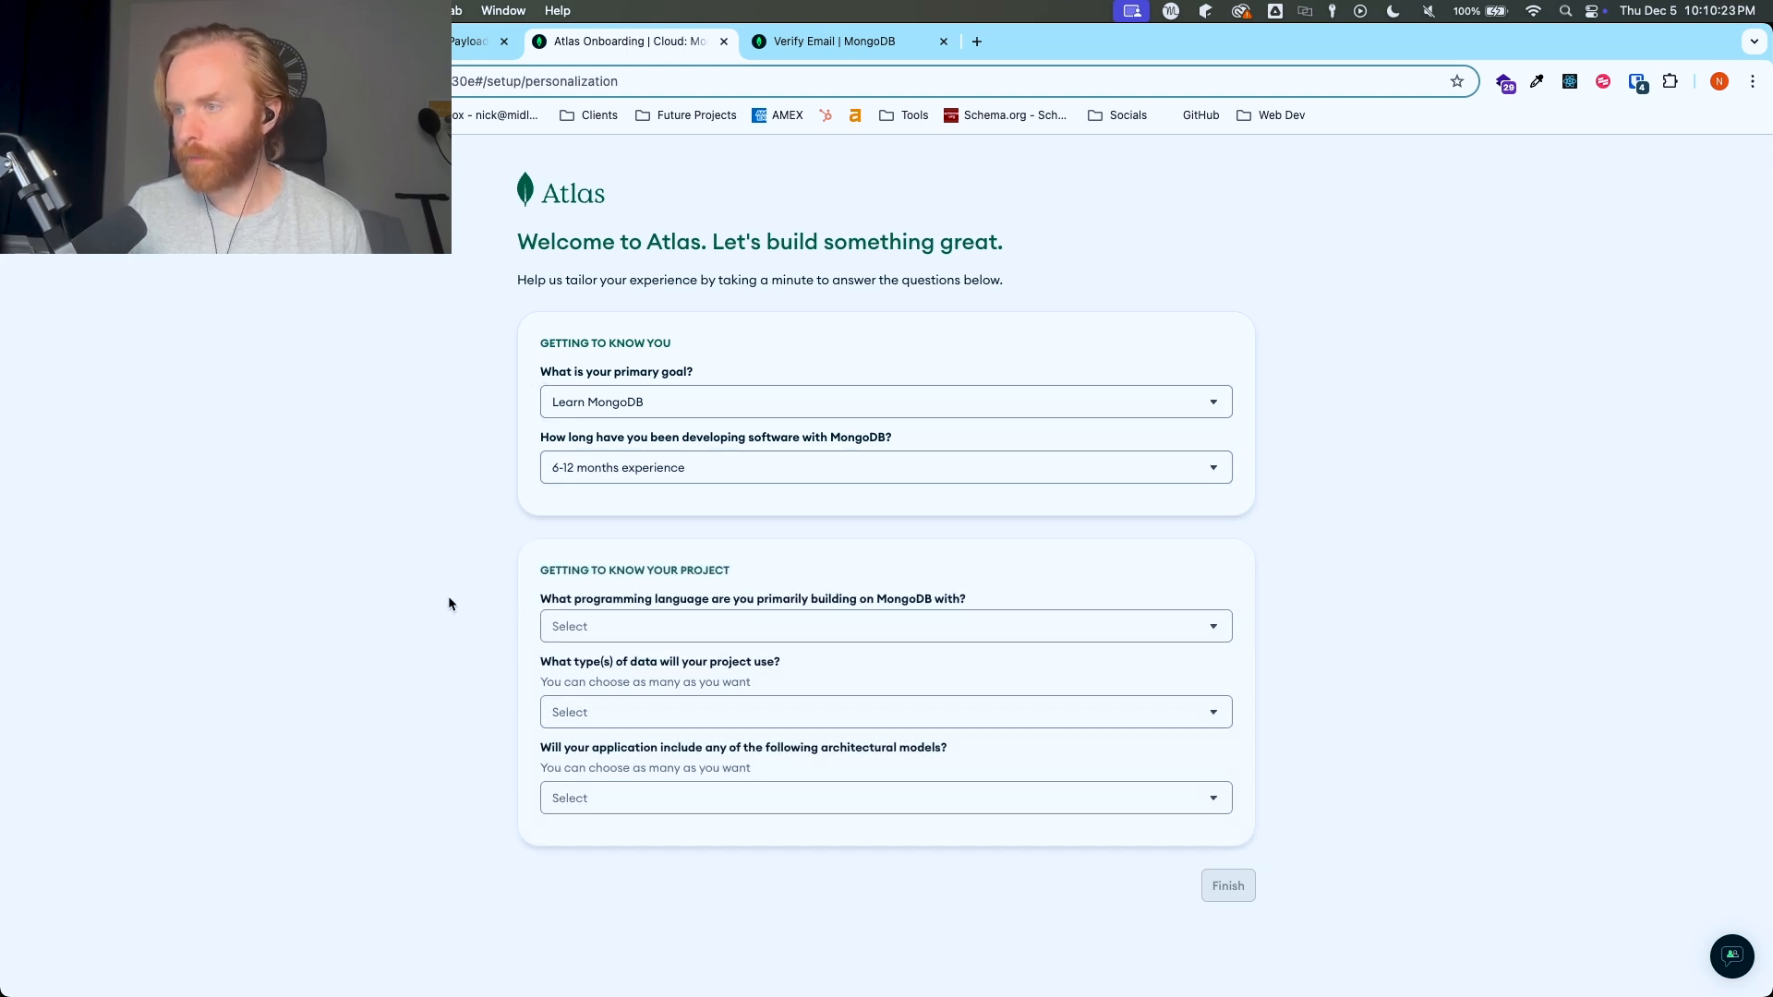
# - Set the project's programming language to JavaScript / Node.js and its data type to Not sure / None
pyautogui.click(565, 628)
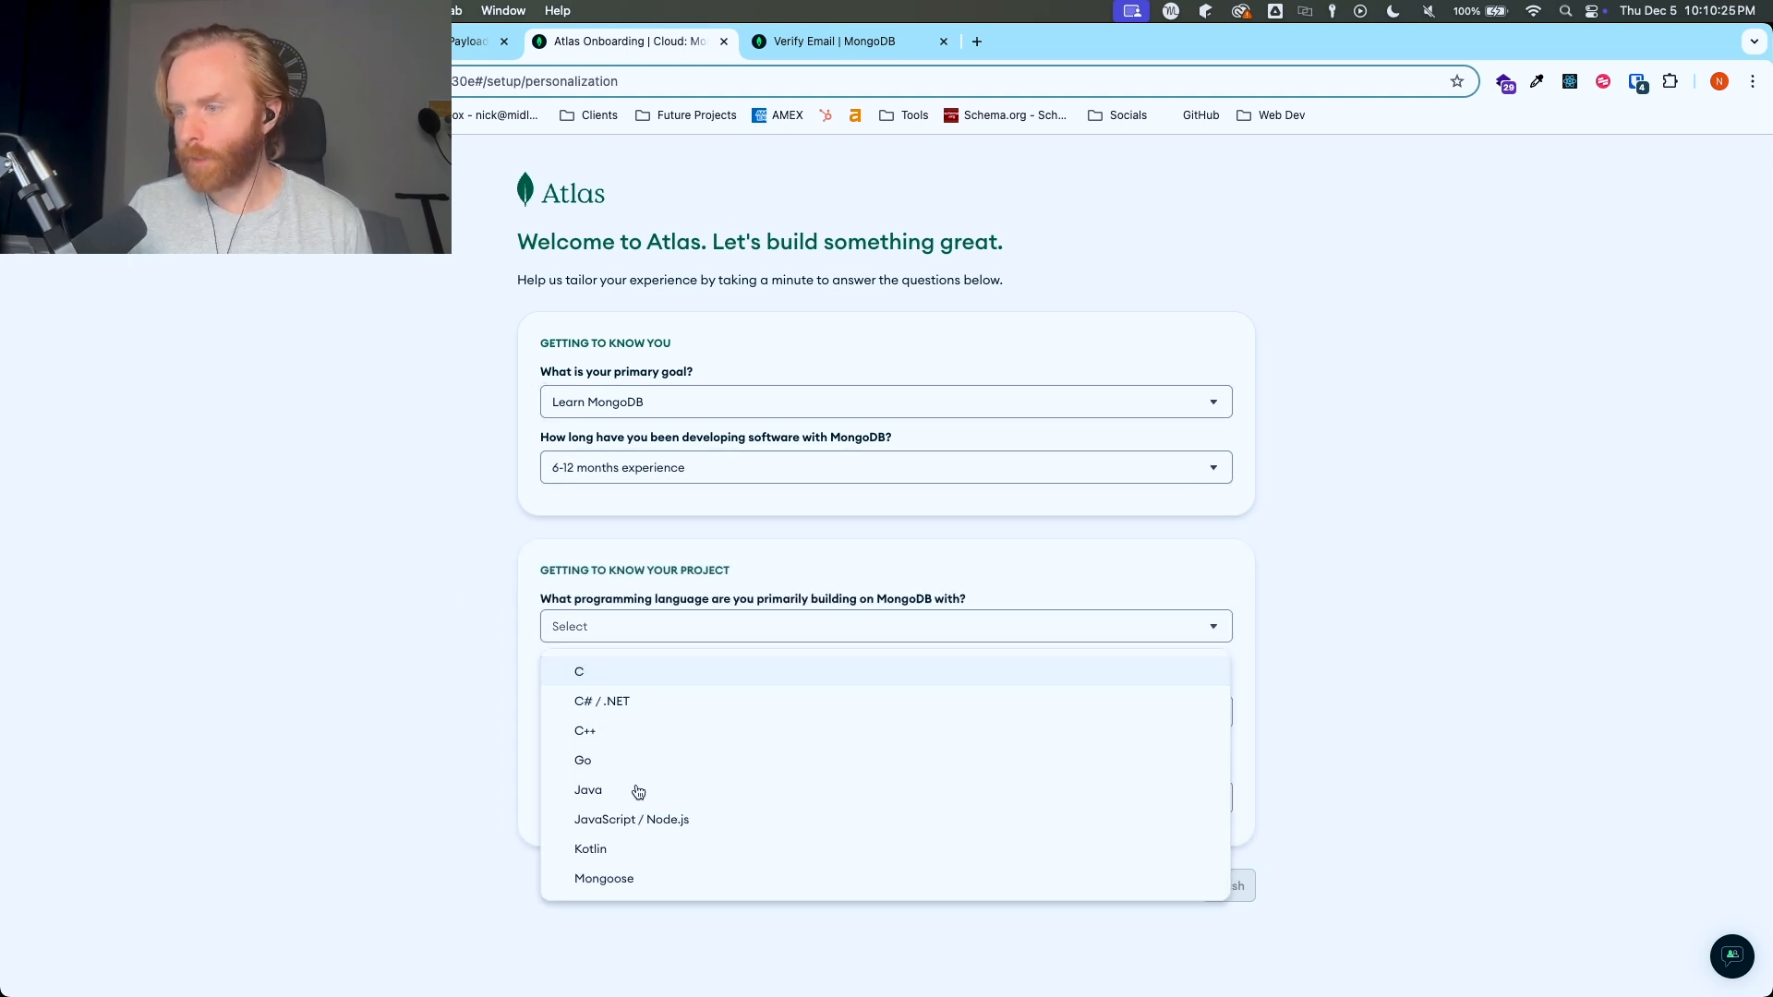
pyautogui.click(644, 824)
pyautogui.click(653, 712)
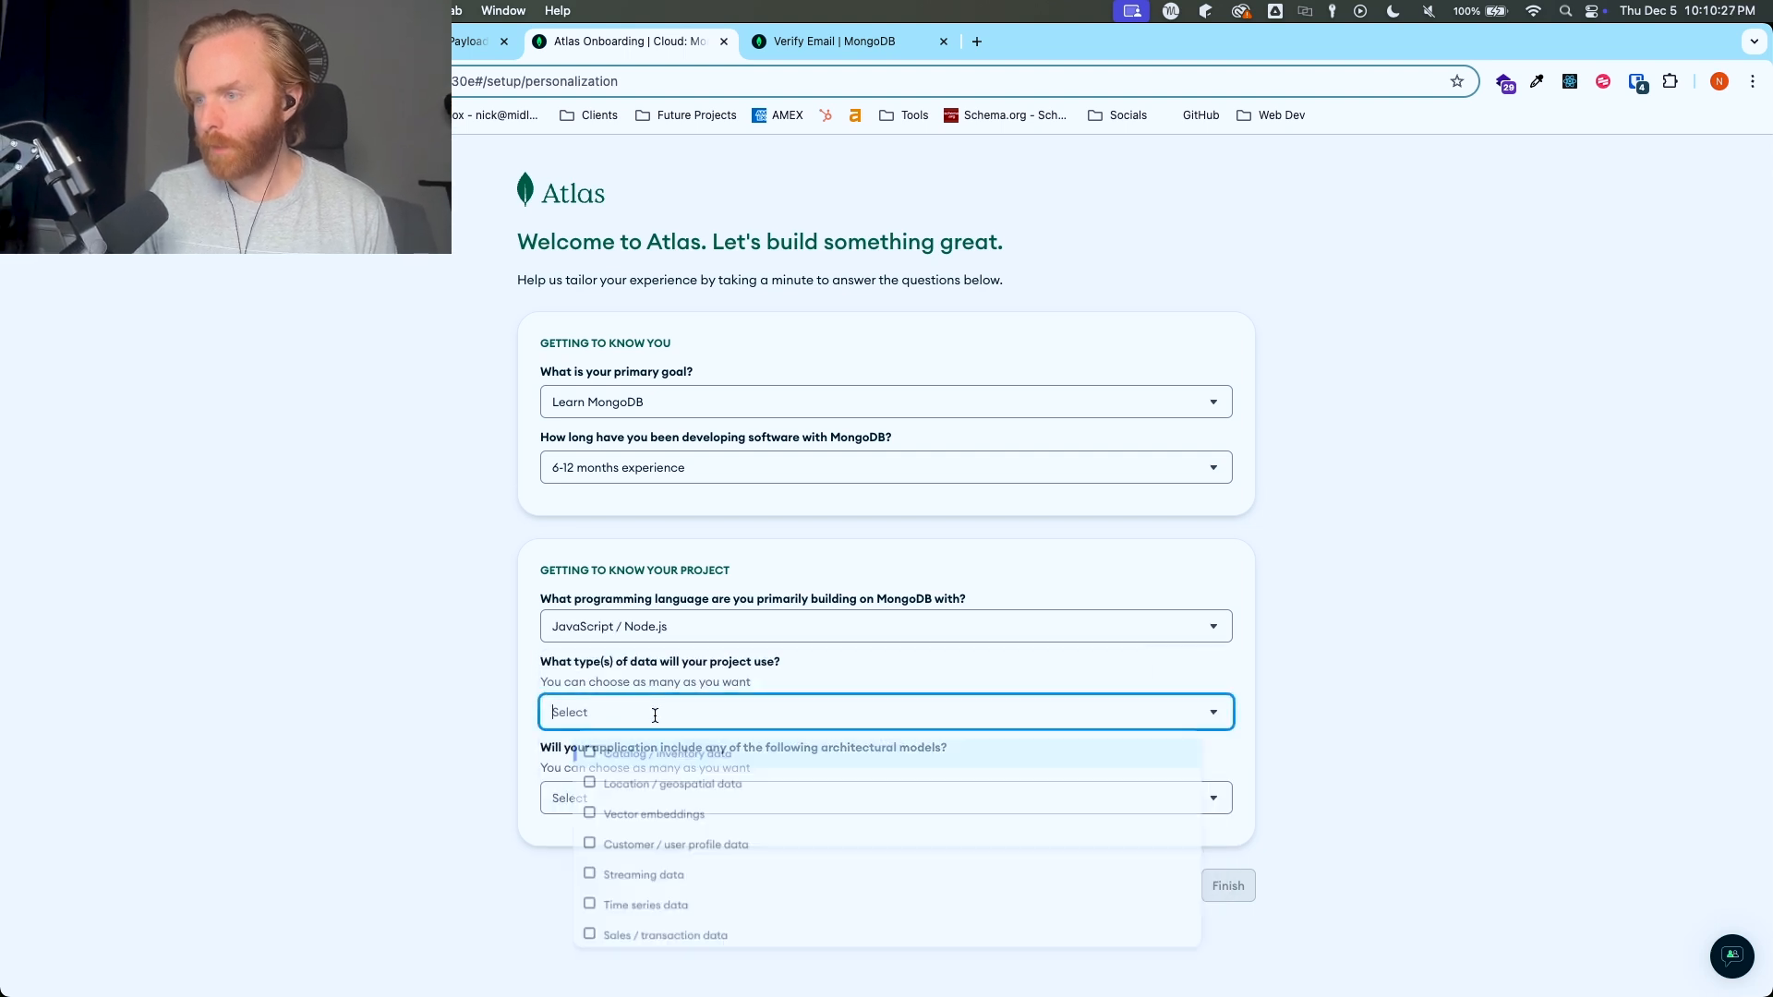
pyautogui.scroll(-3, 644, 923)
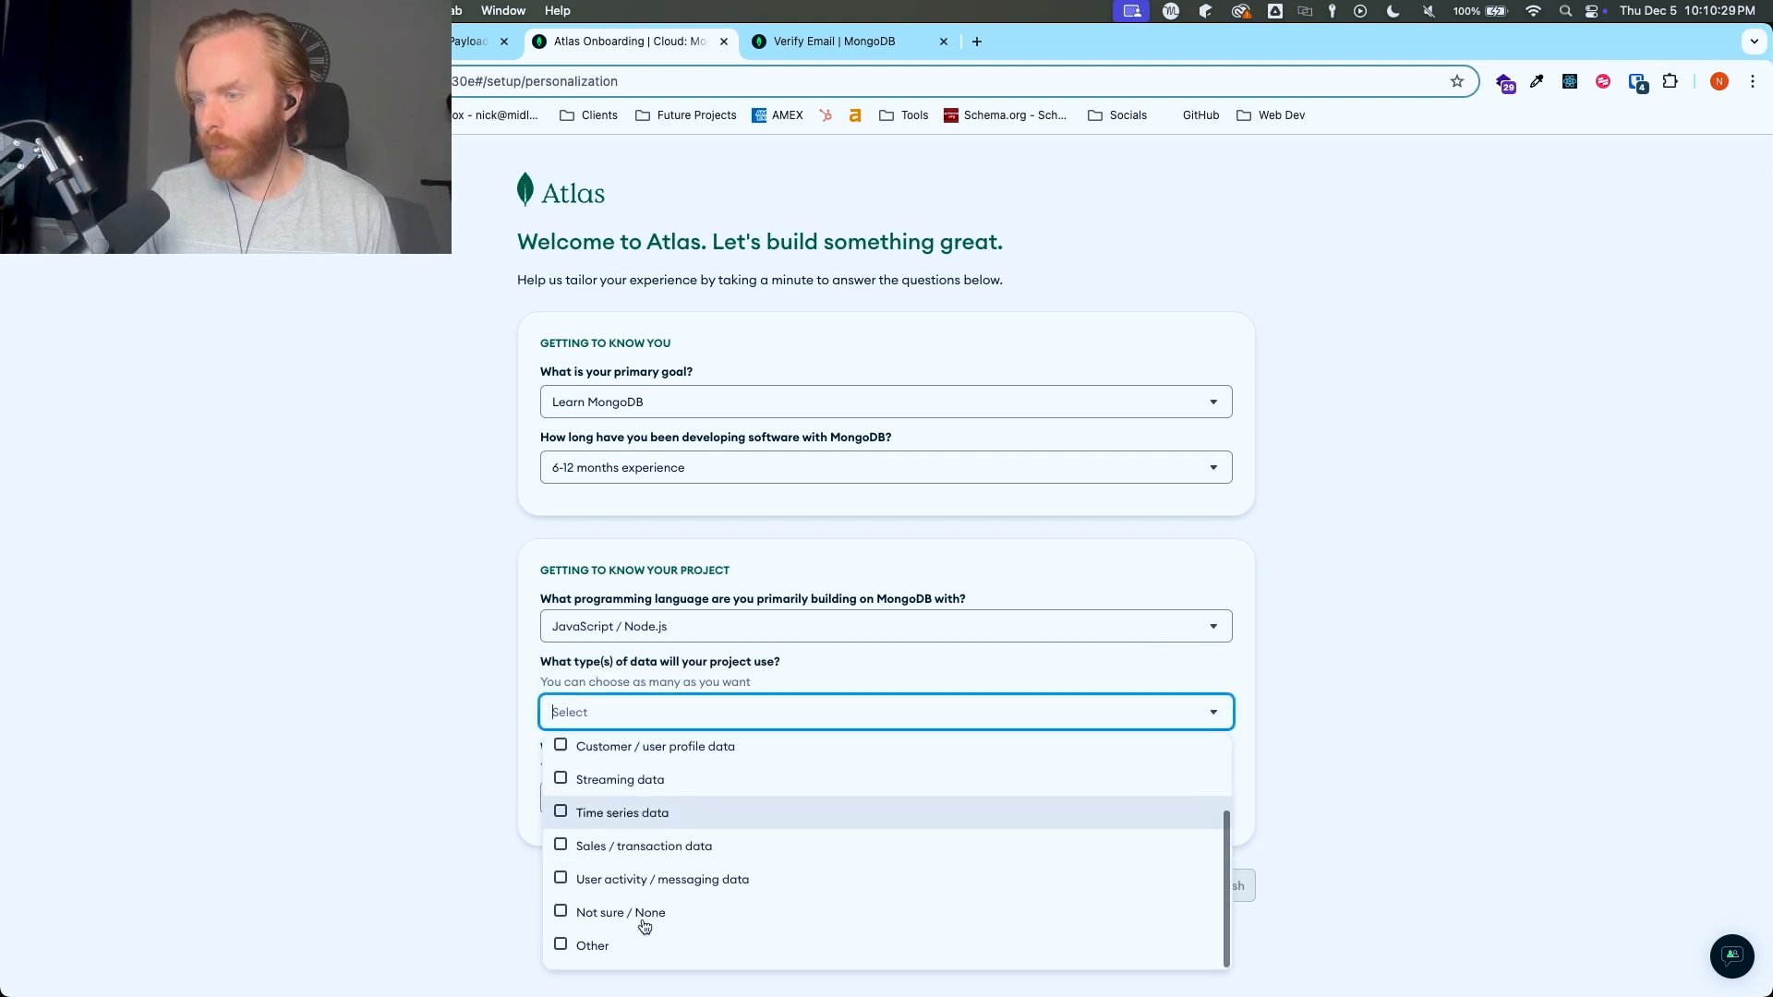
pyautogui.click(628, 912)
pyautogui.click(436, 830)
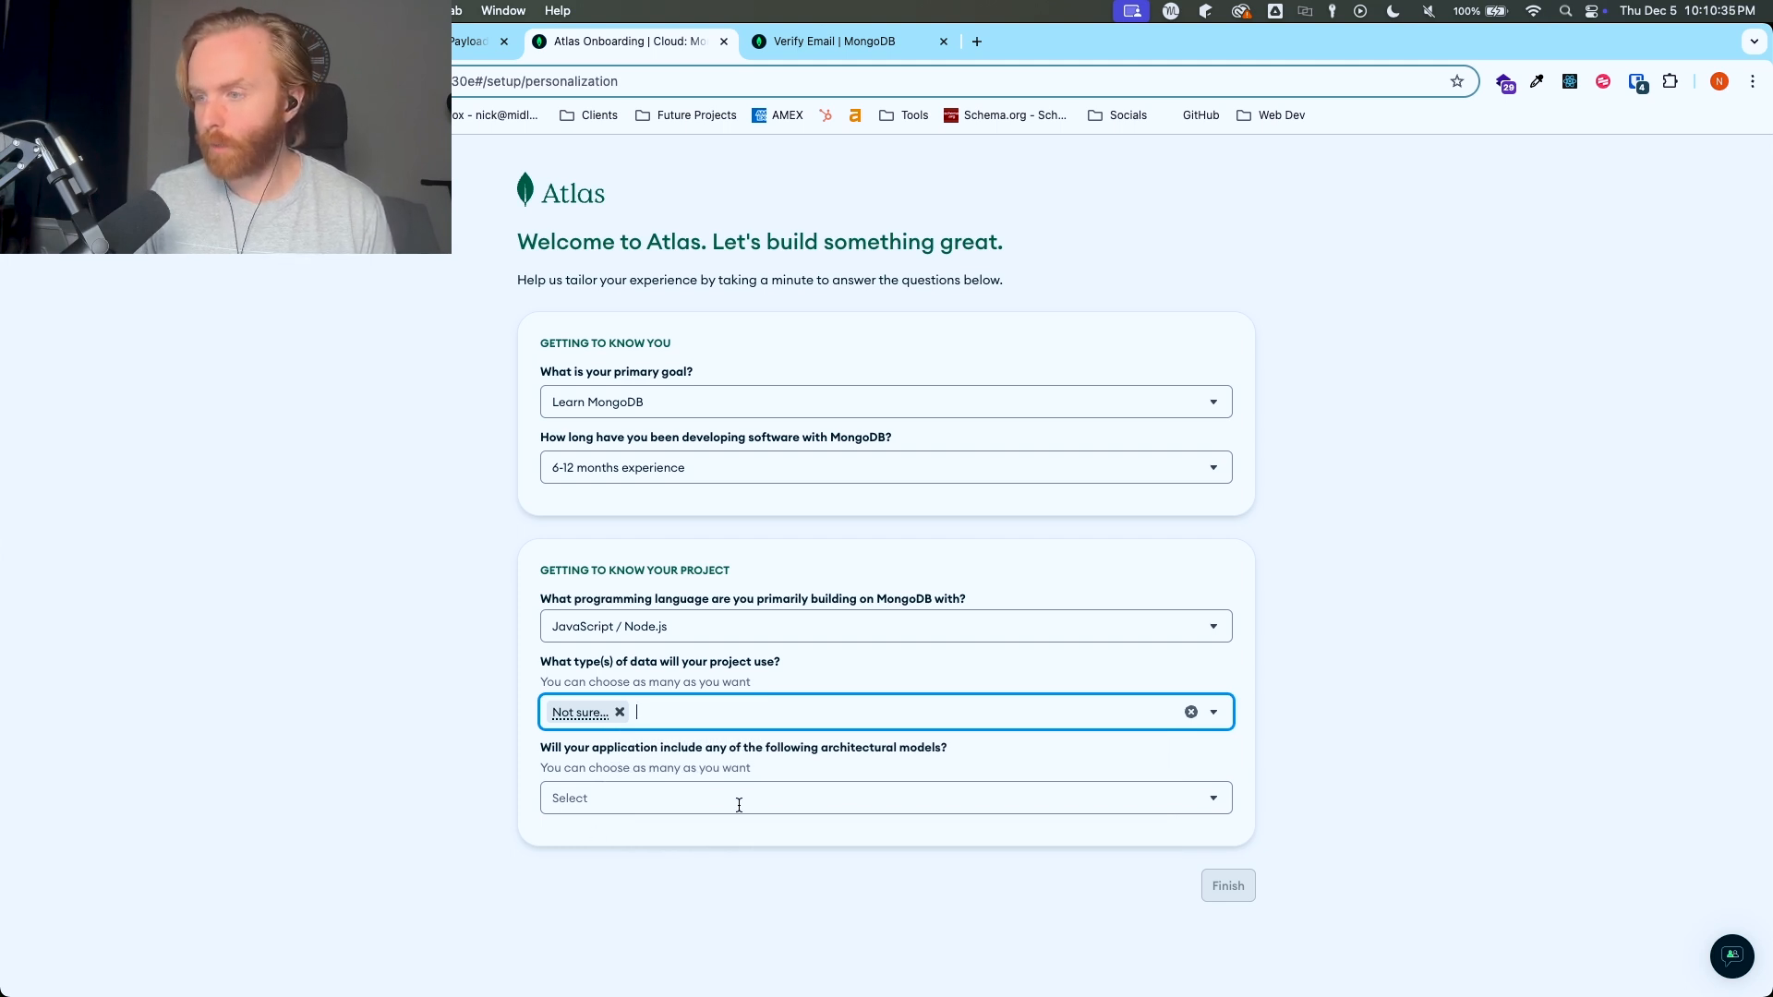
# - Choose Serverless / function-as-a-service as the architectural model and finish the onboarding questionnaire
pyautogui.click(707, 802)
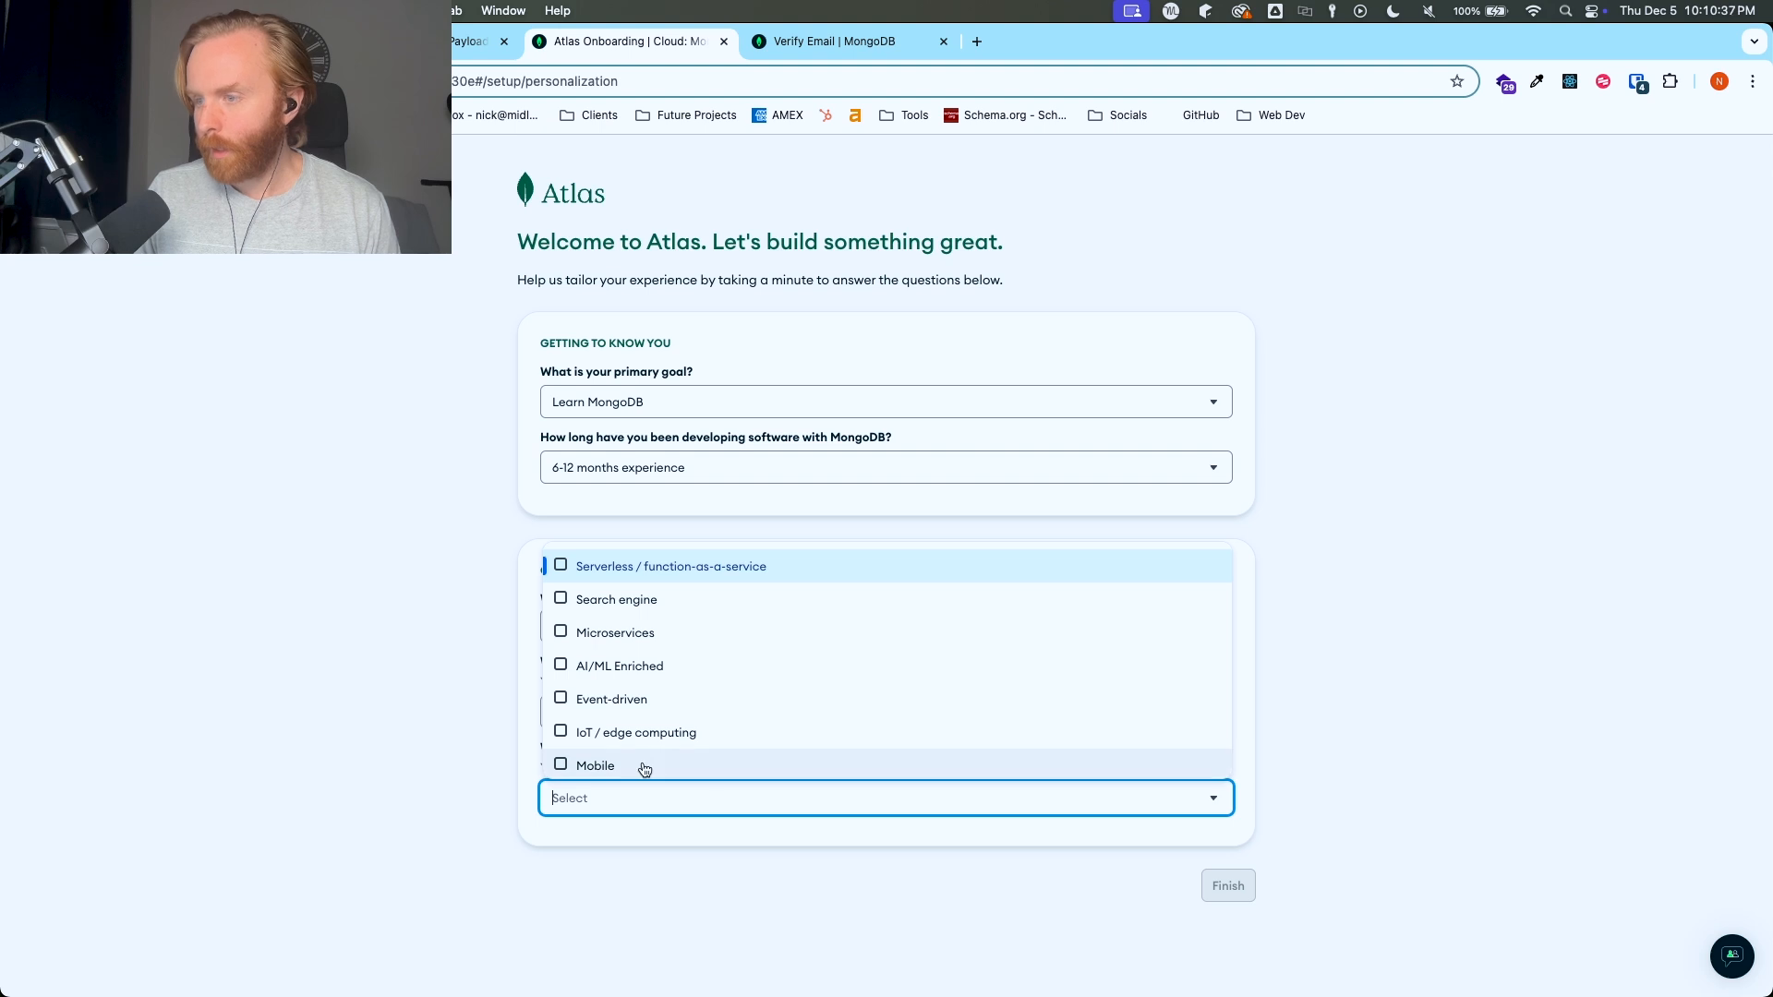
pyautogui.click(663, 574)
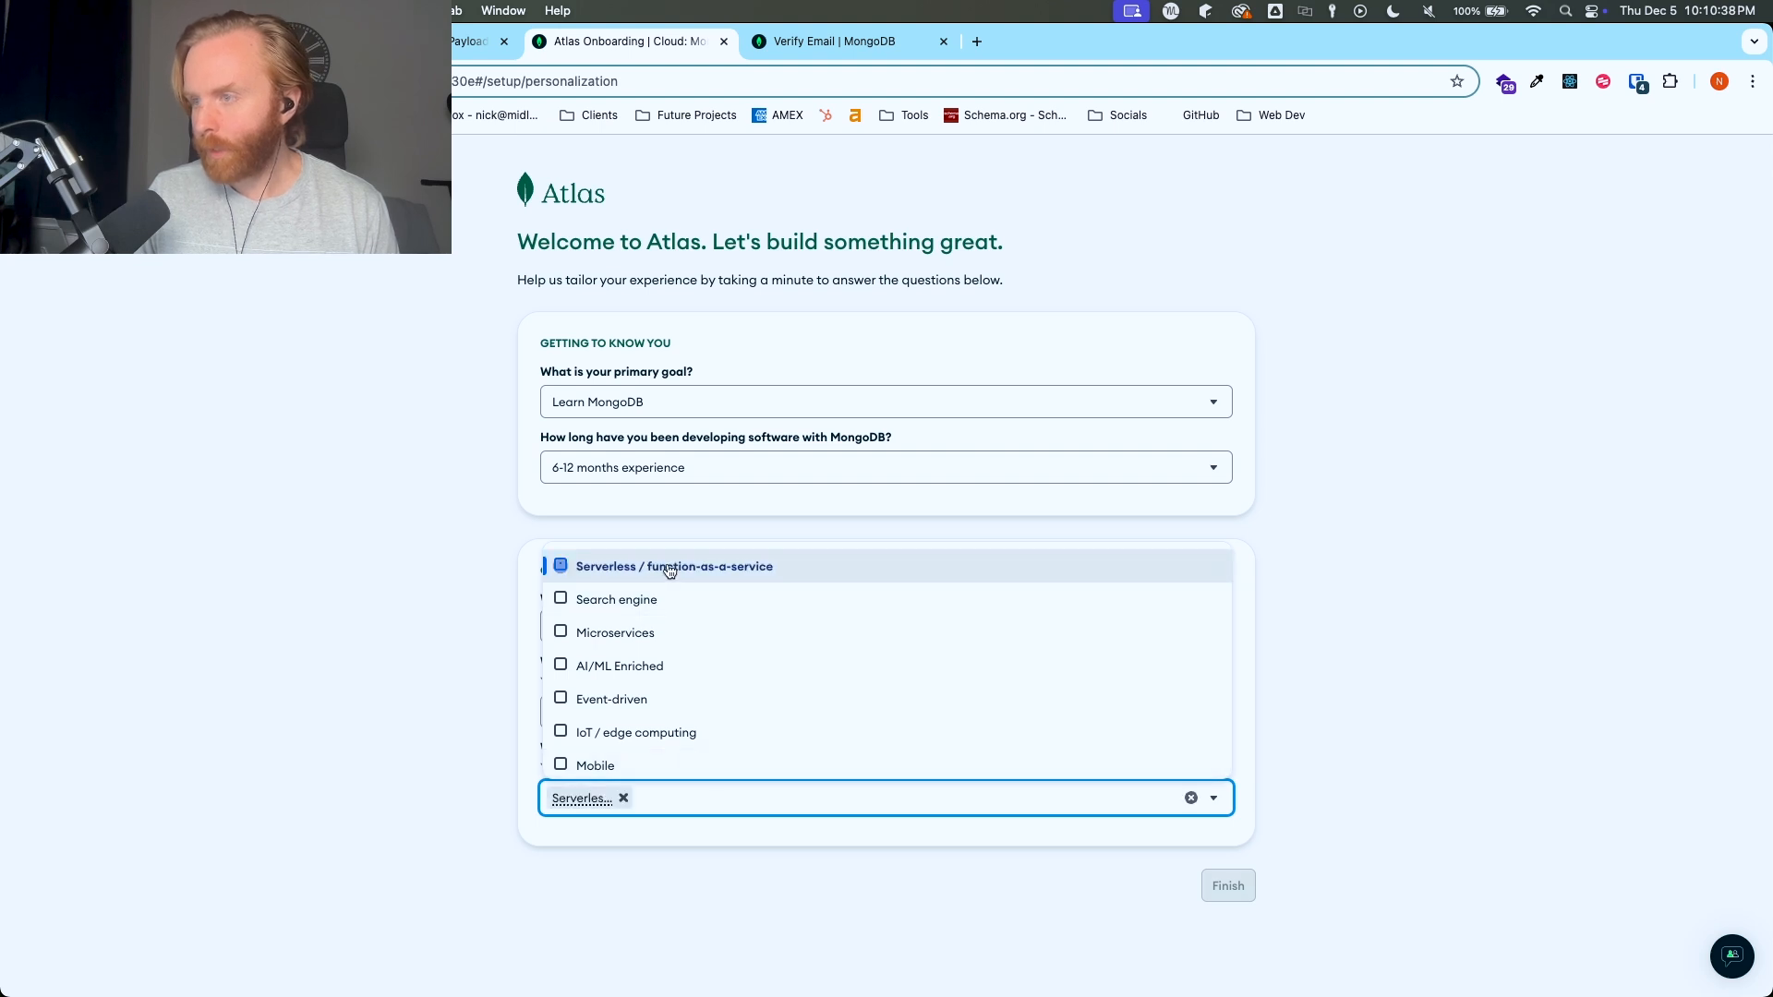
pyautogui.click(408, 880)
pyautogui.click(1219, 889)
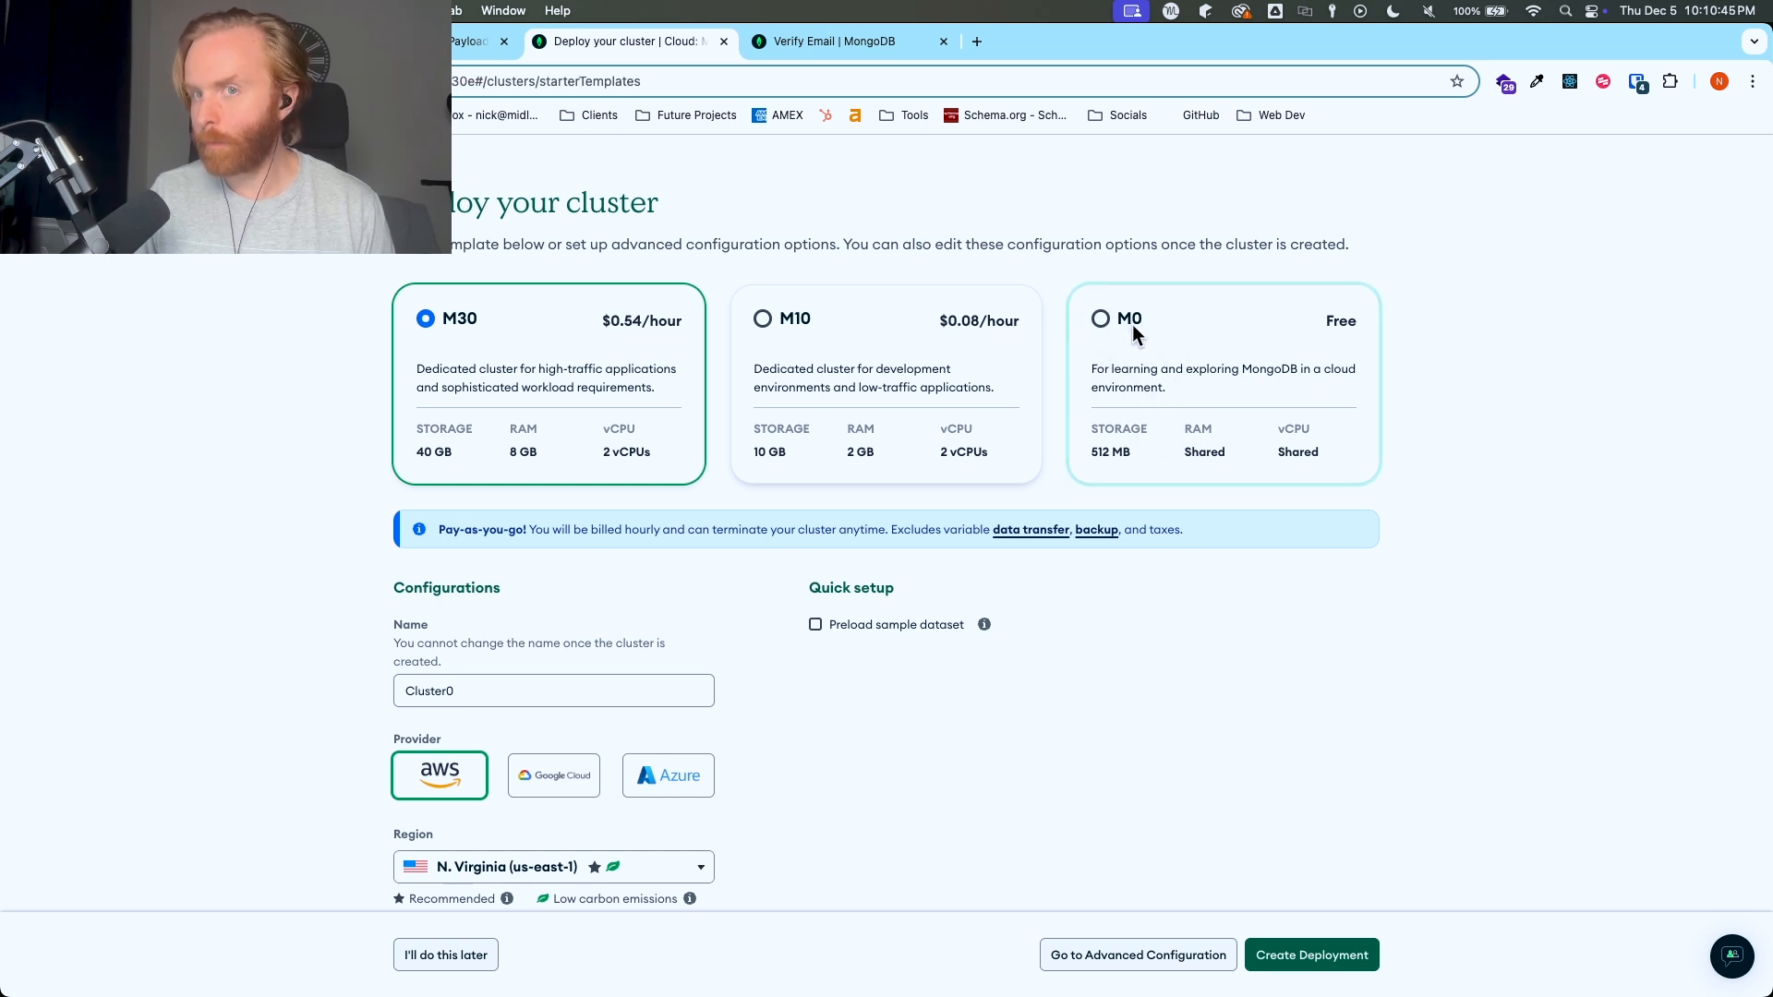
# - Deploy a free M0 cluster named educational-test, keeping the preselected provider and region
pyautogui.click(1171, 328)
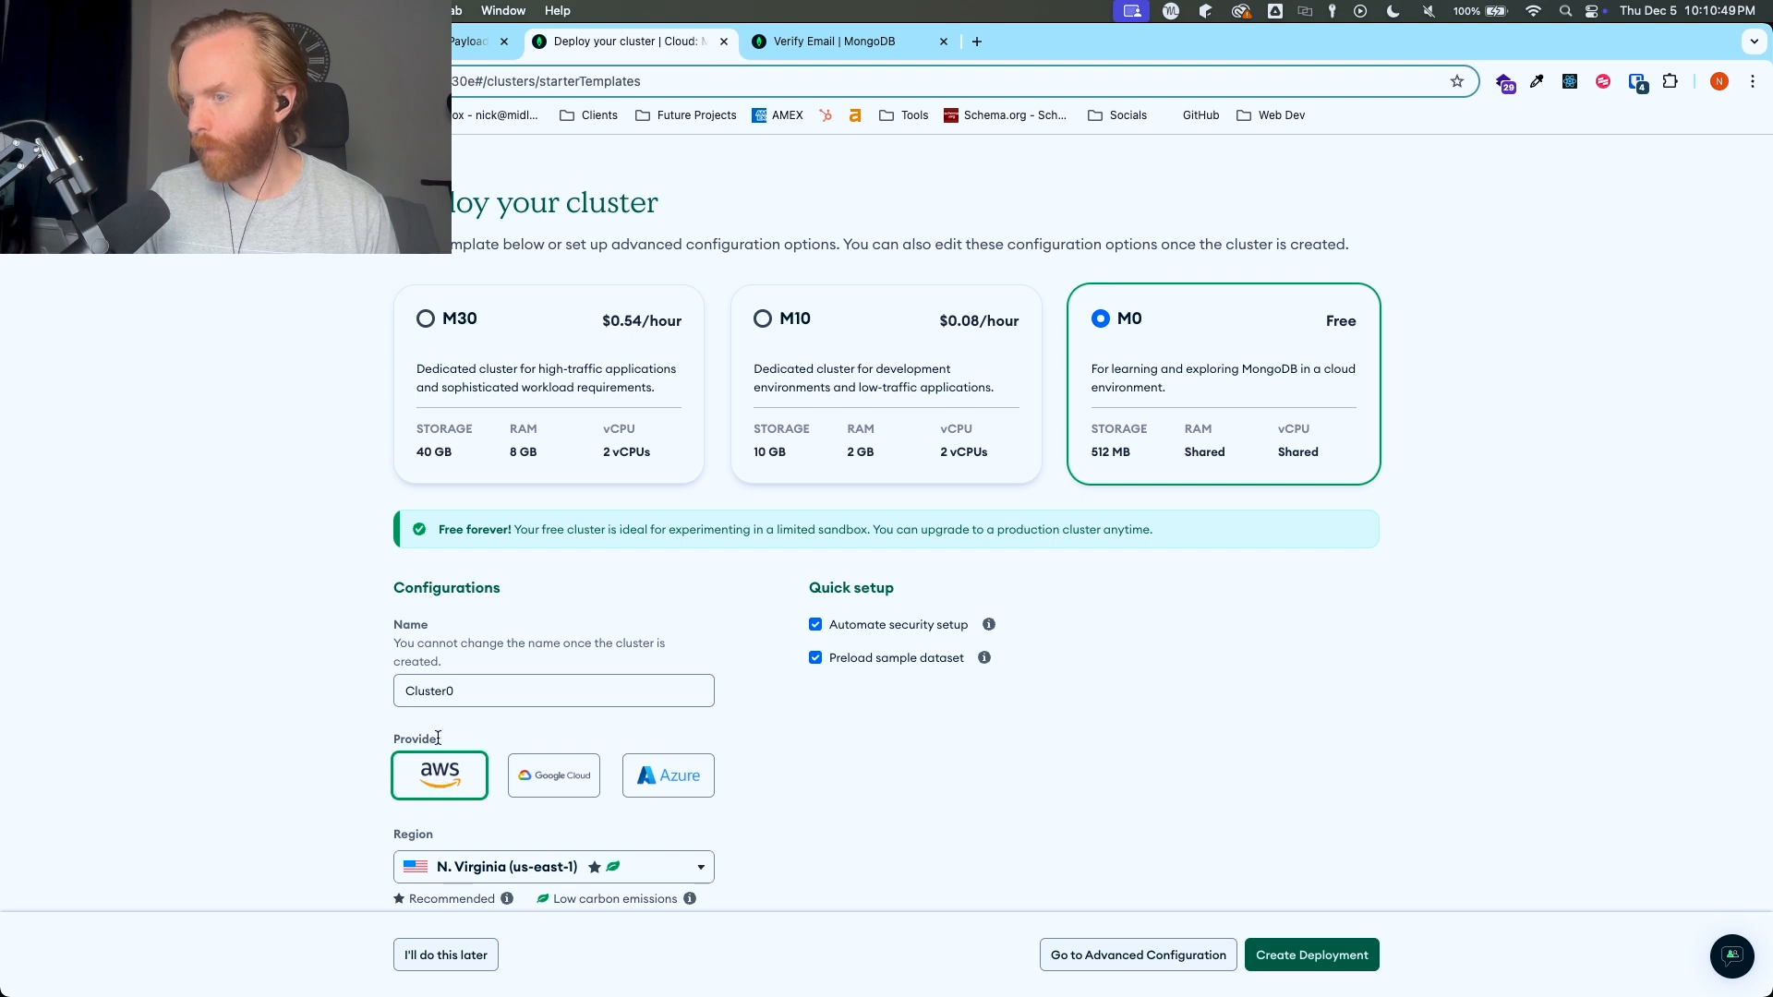
pyautogui.scroll(-1, 731, 607)
pyautogui.click(552, 651)
pyautogui.doubleClick(552, 651)
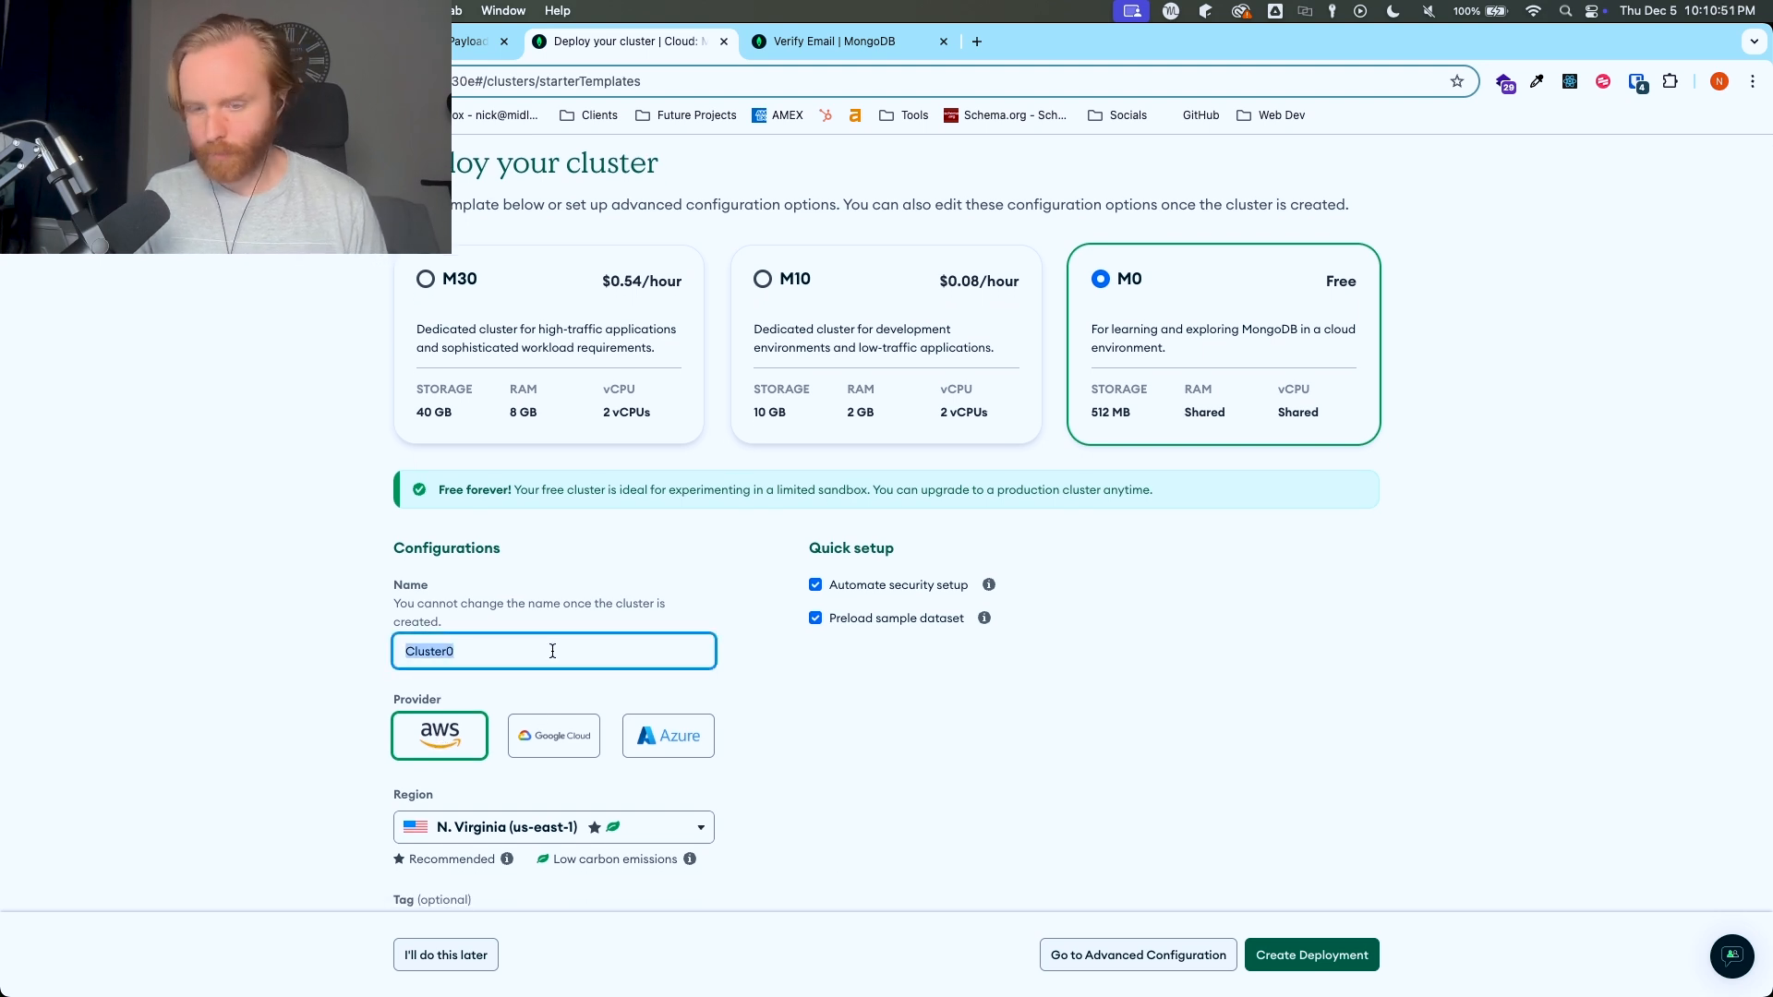
pyautogui.write('educational-test')
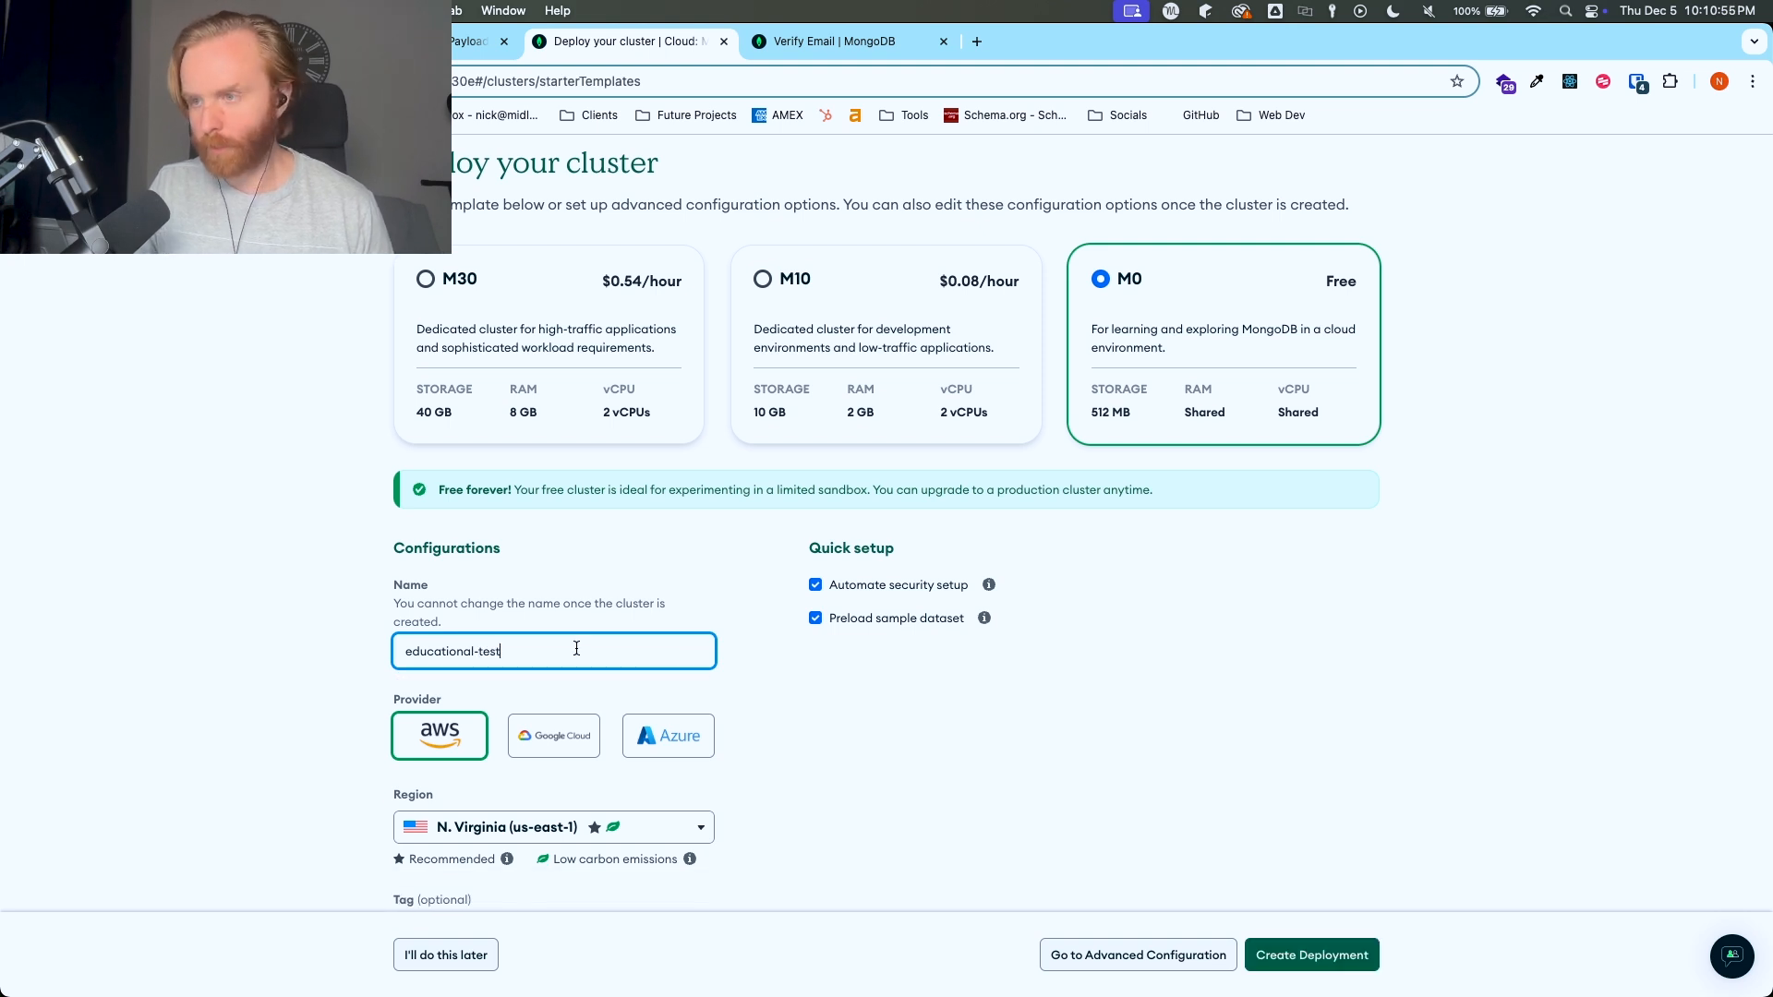
pyautogui.click(928, 785)
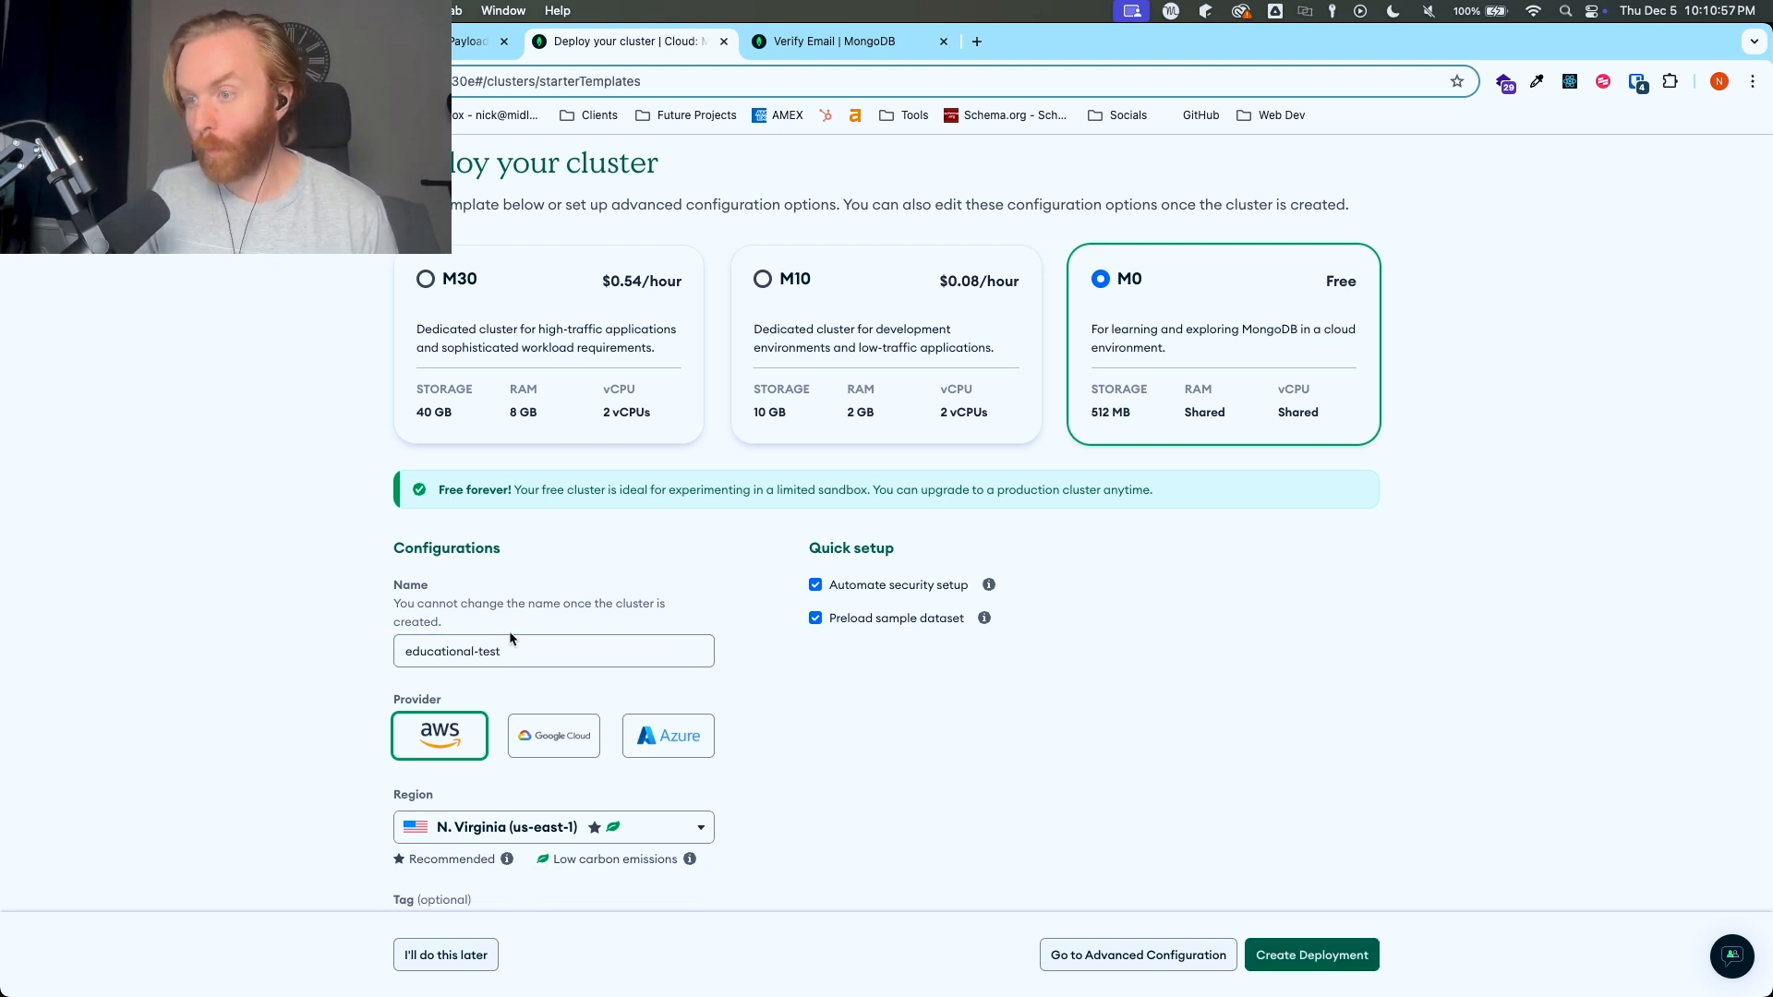
pyautogui.click(1309, 961)
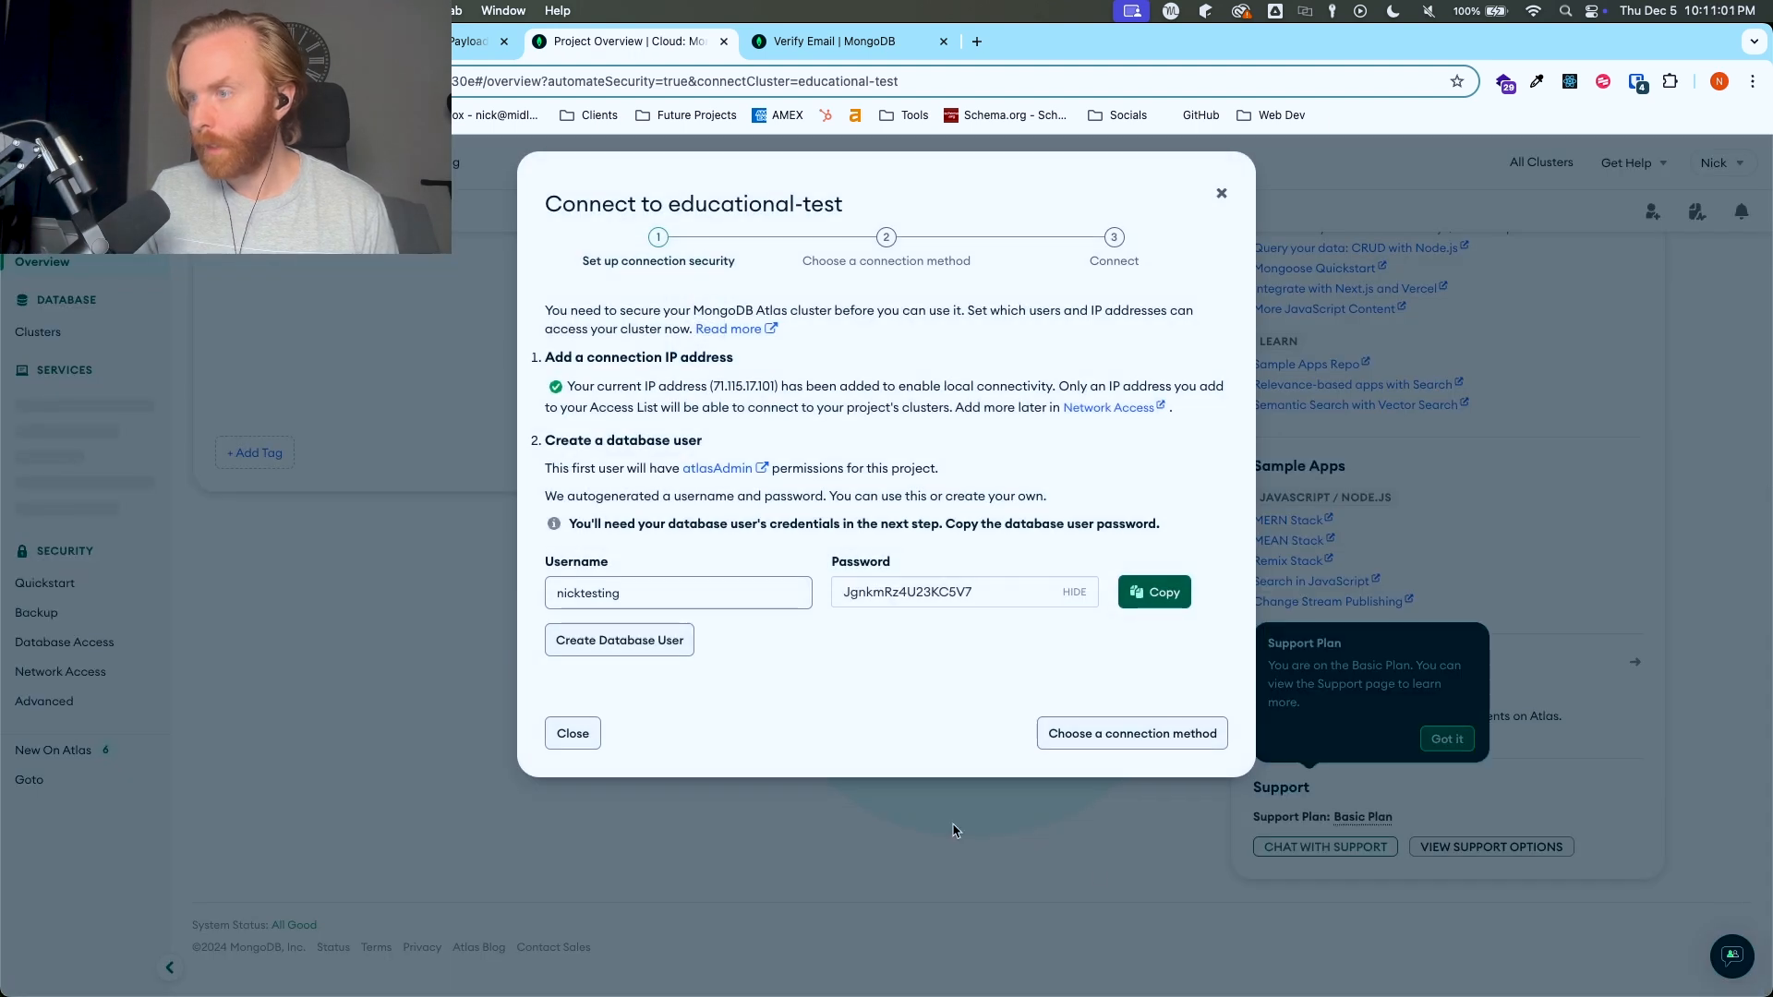
# - Copy the generated database username, then open the .env file in the code editor with its window below the credentials
pyautogui.click(673, 595)
pyautogui.doubleClick(674, 596)
pyautogui.press('super+c')
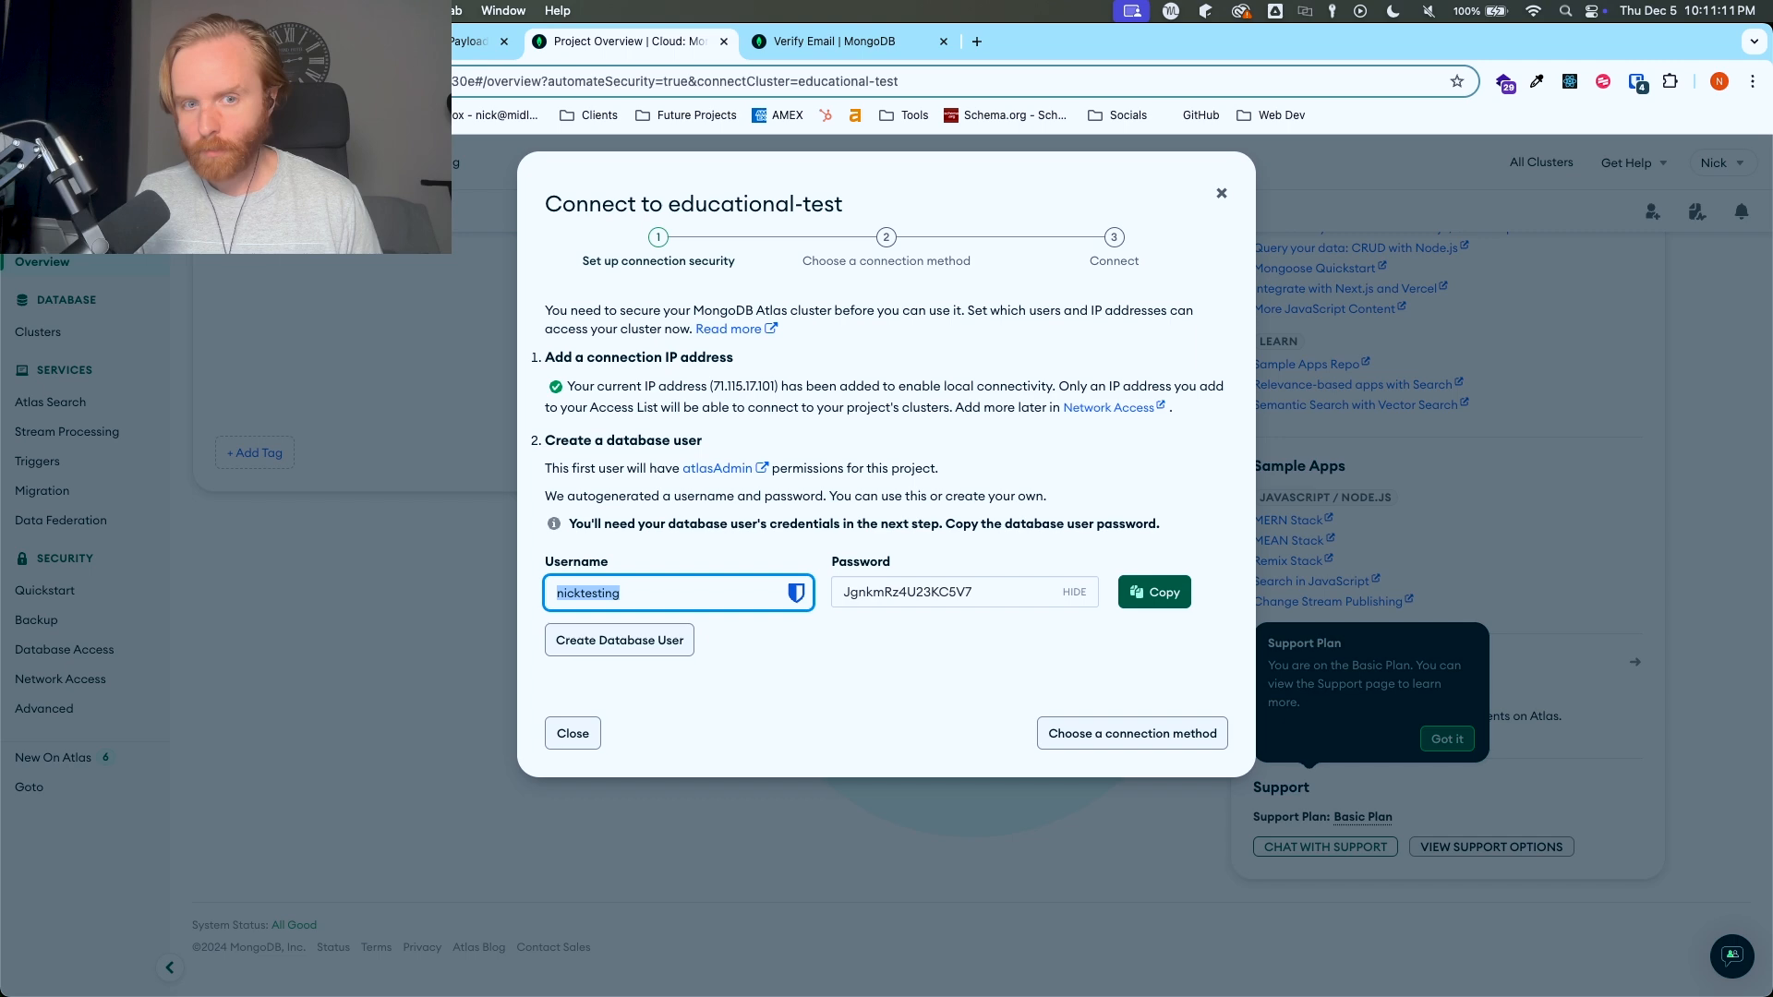
pyautogui.press('super+Tab')
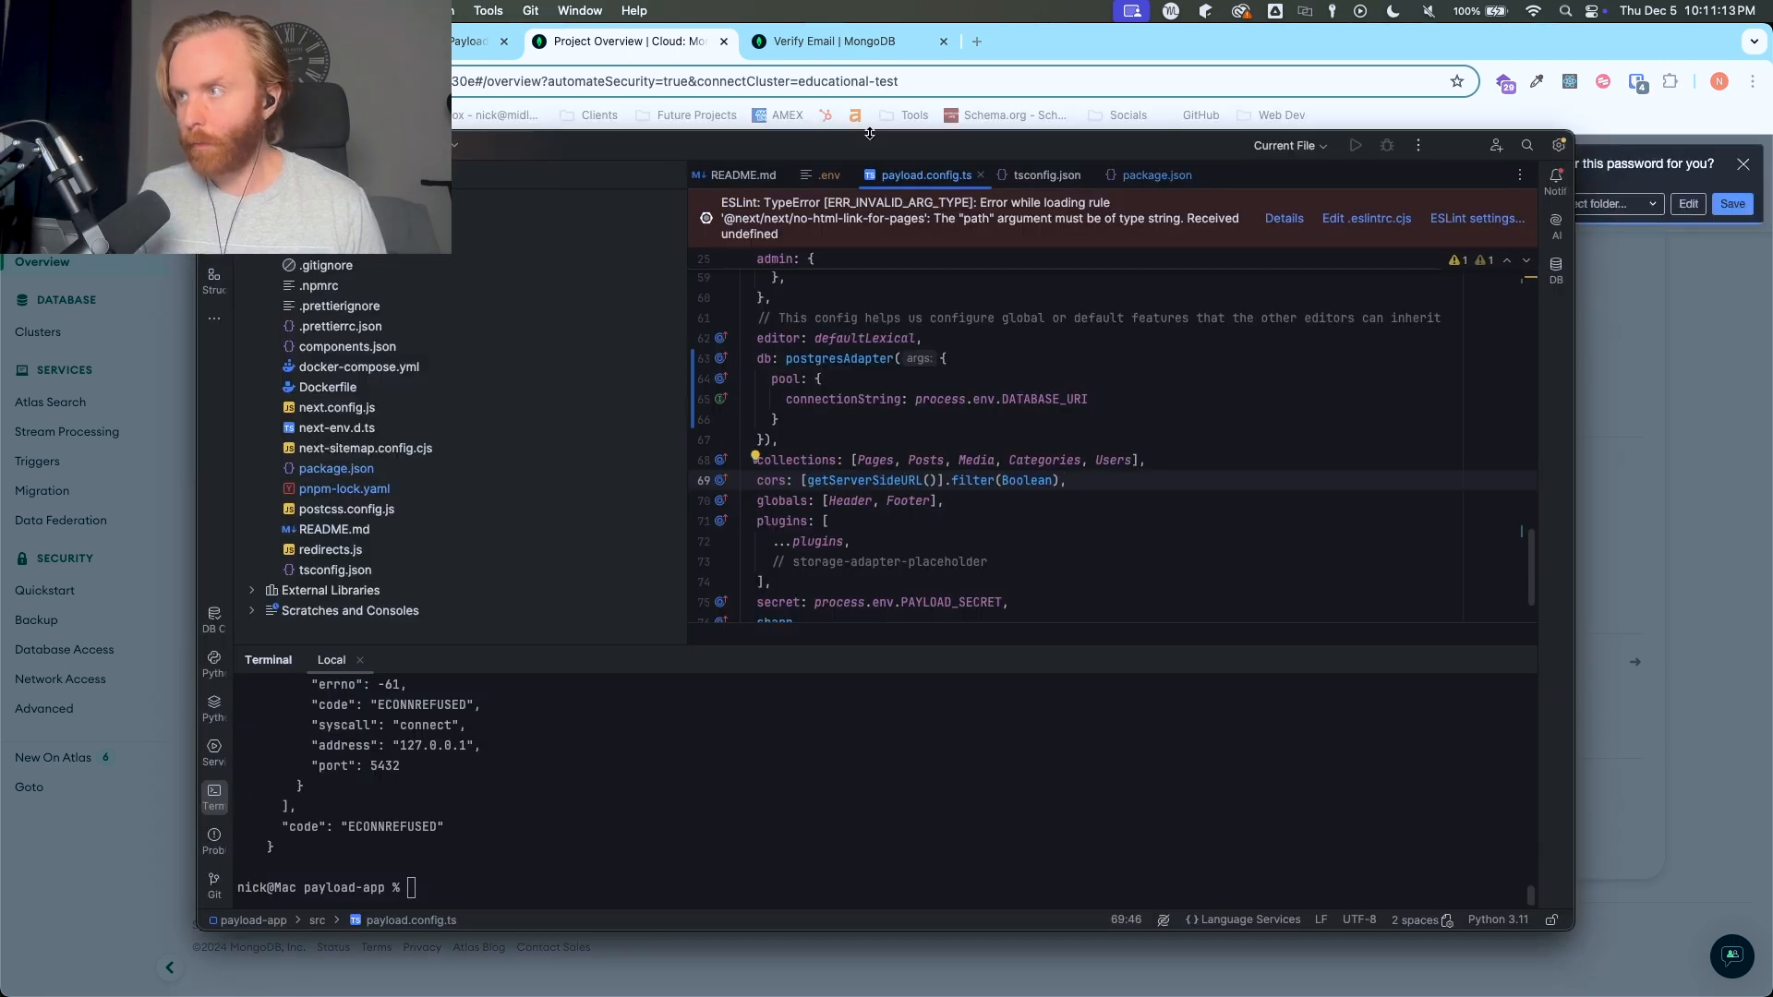
pyautogui.click(830, 174)
pyautogui.moveTo(952, 129); pyautogui.dragTo(733, 115)
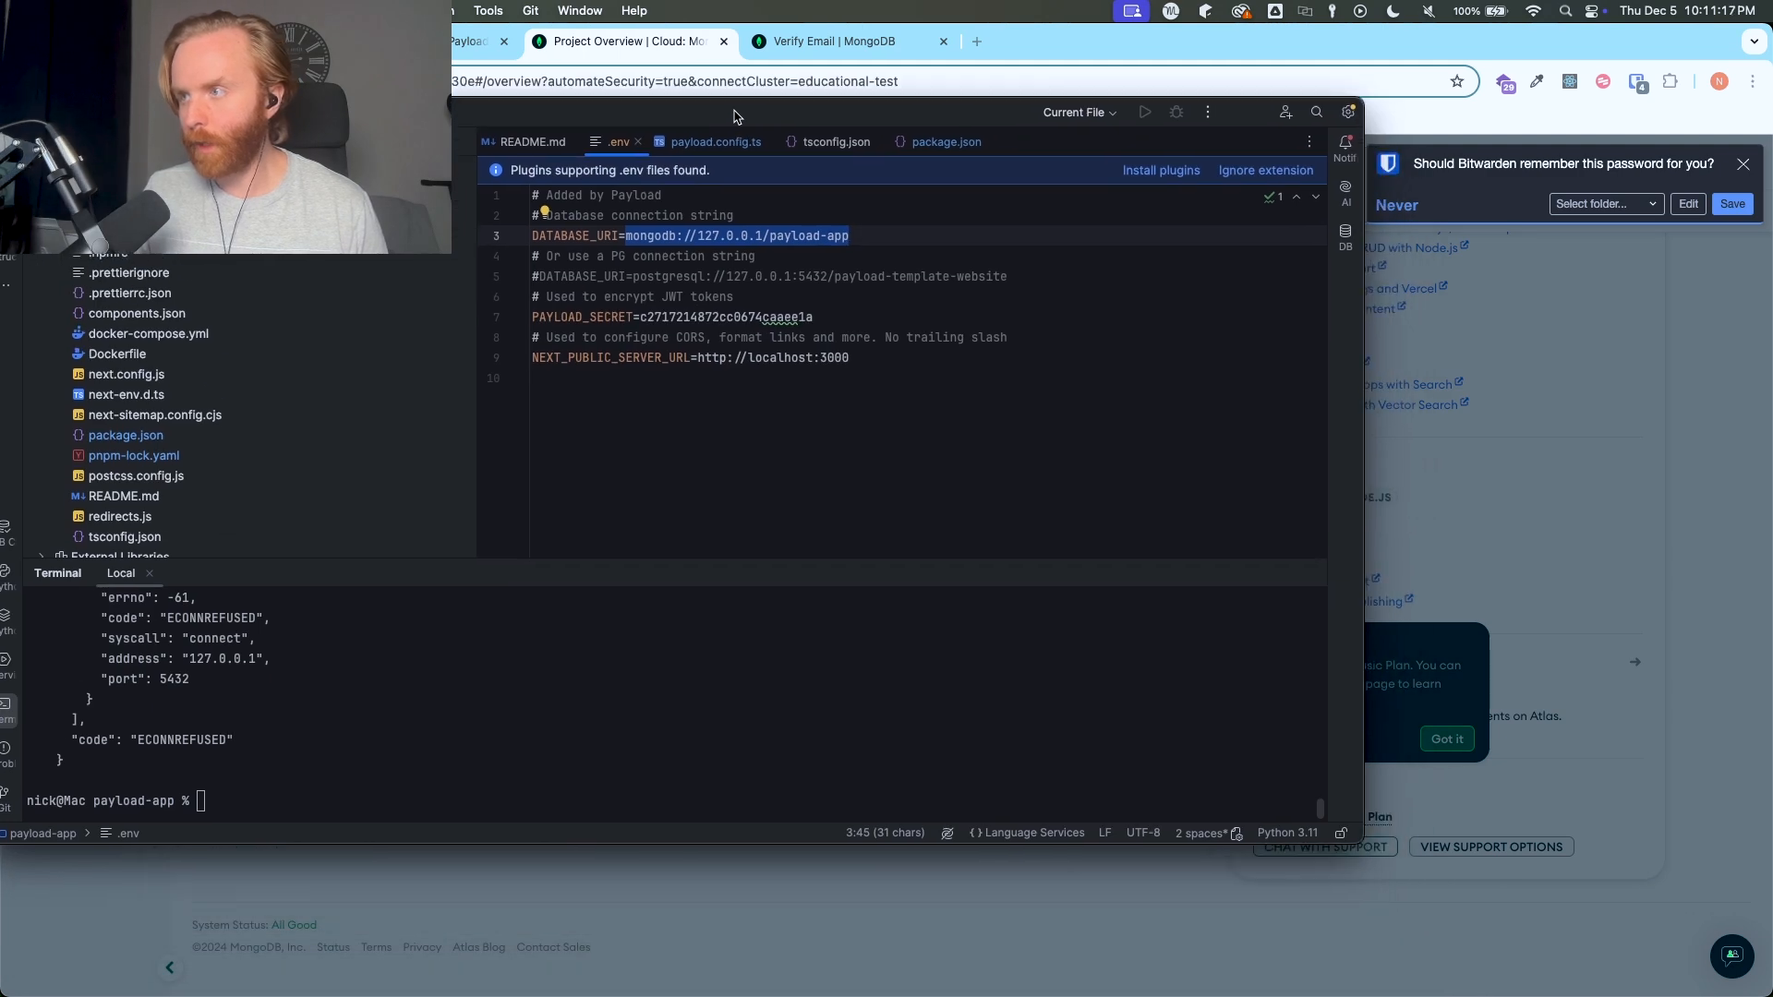
pyautogui.moveTo(863, 115); pyautogui.dragTo(926, 671)
# - Paste the database username two lines below the NEXT_PUBLIC_SERVER_URL entry in .env
pyautogui.click(959, 923)
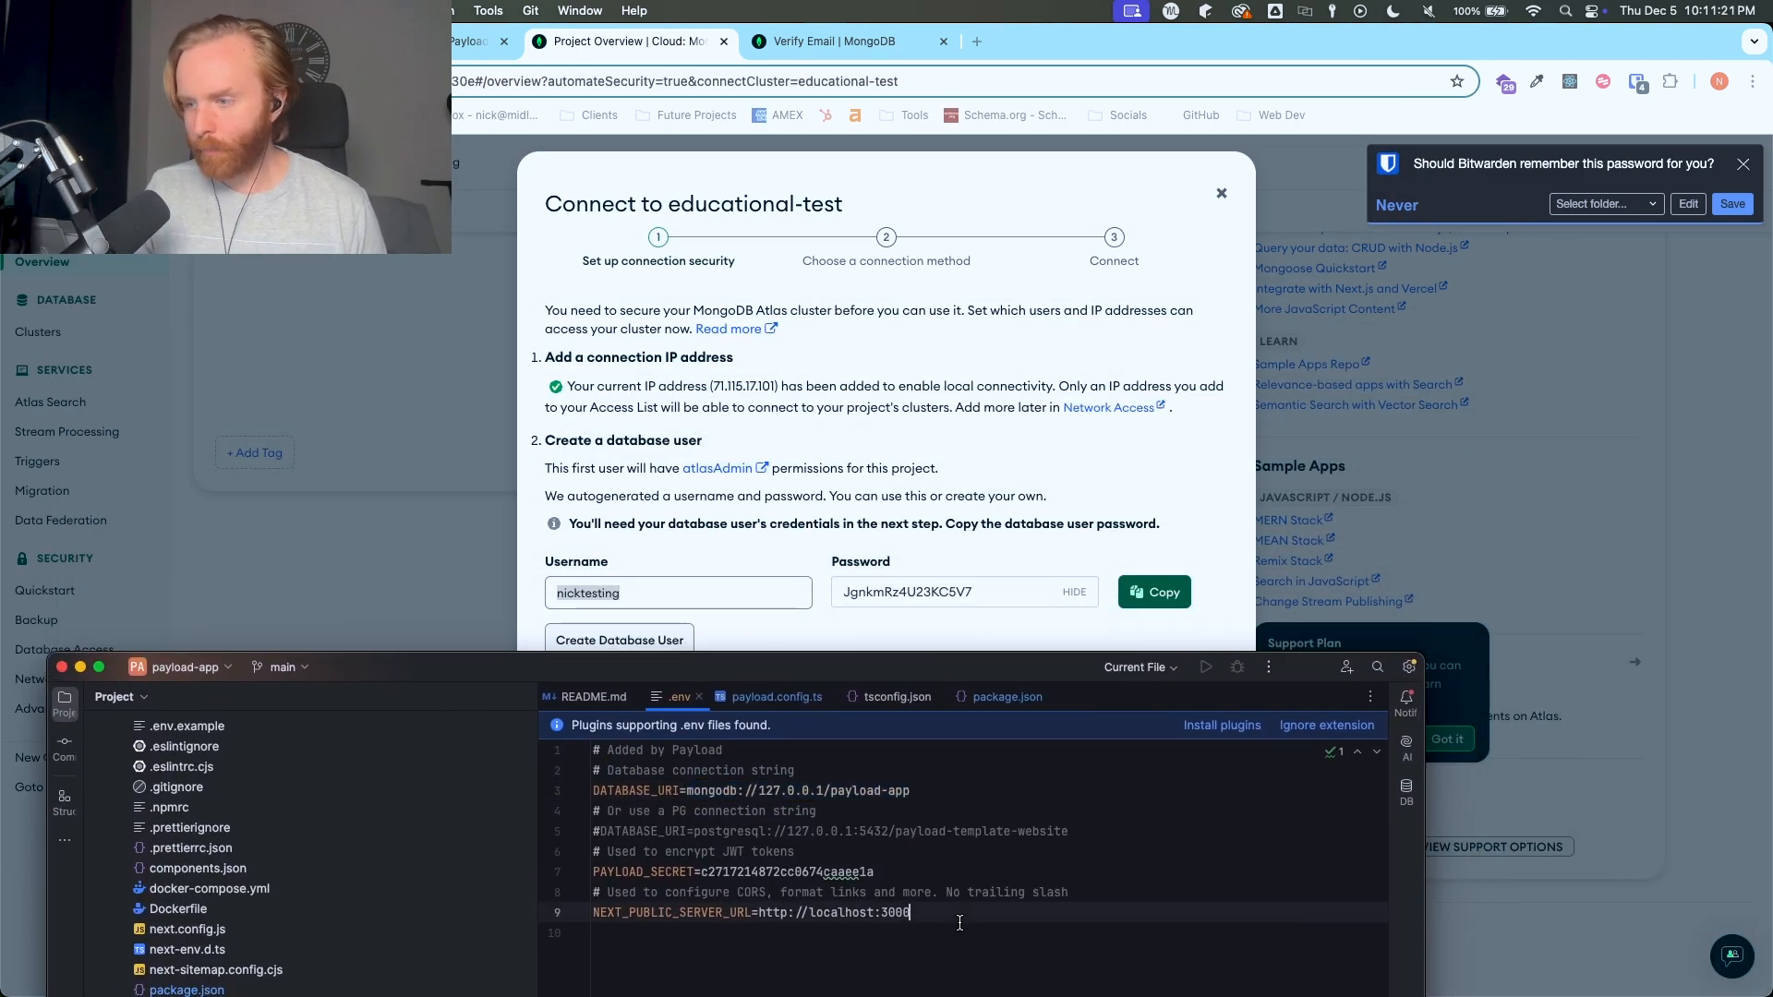
pyautogui.press('Return')
pyautogui.press('Return')
pyautogui.press('super+v')
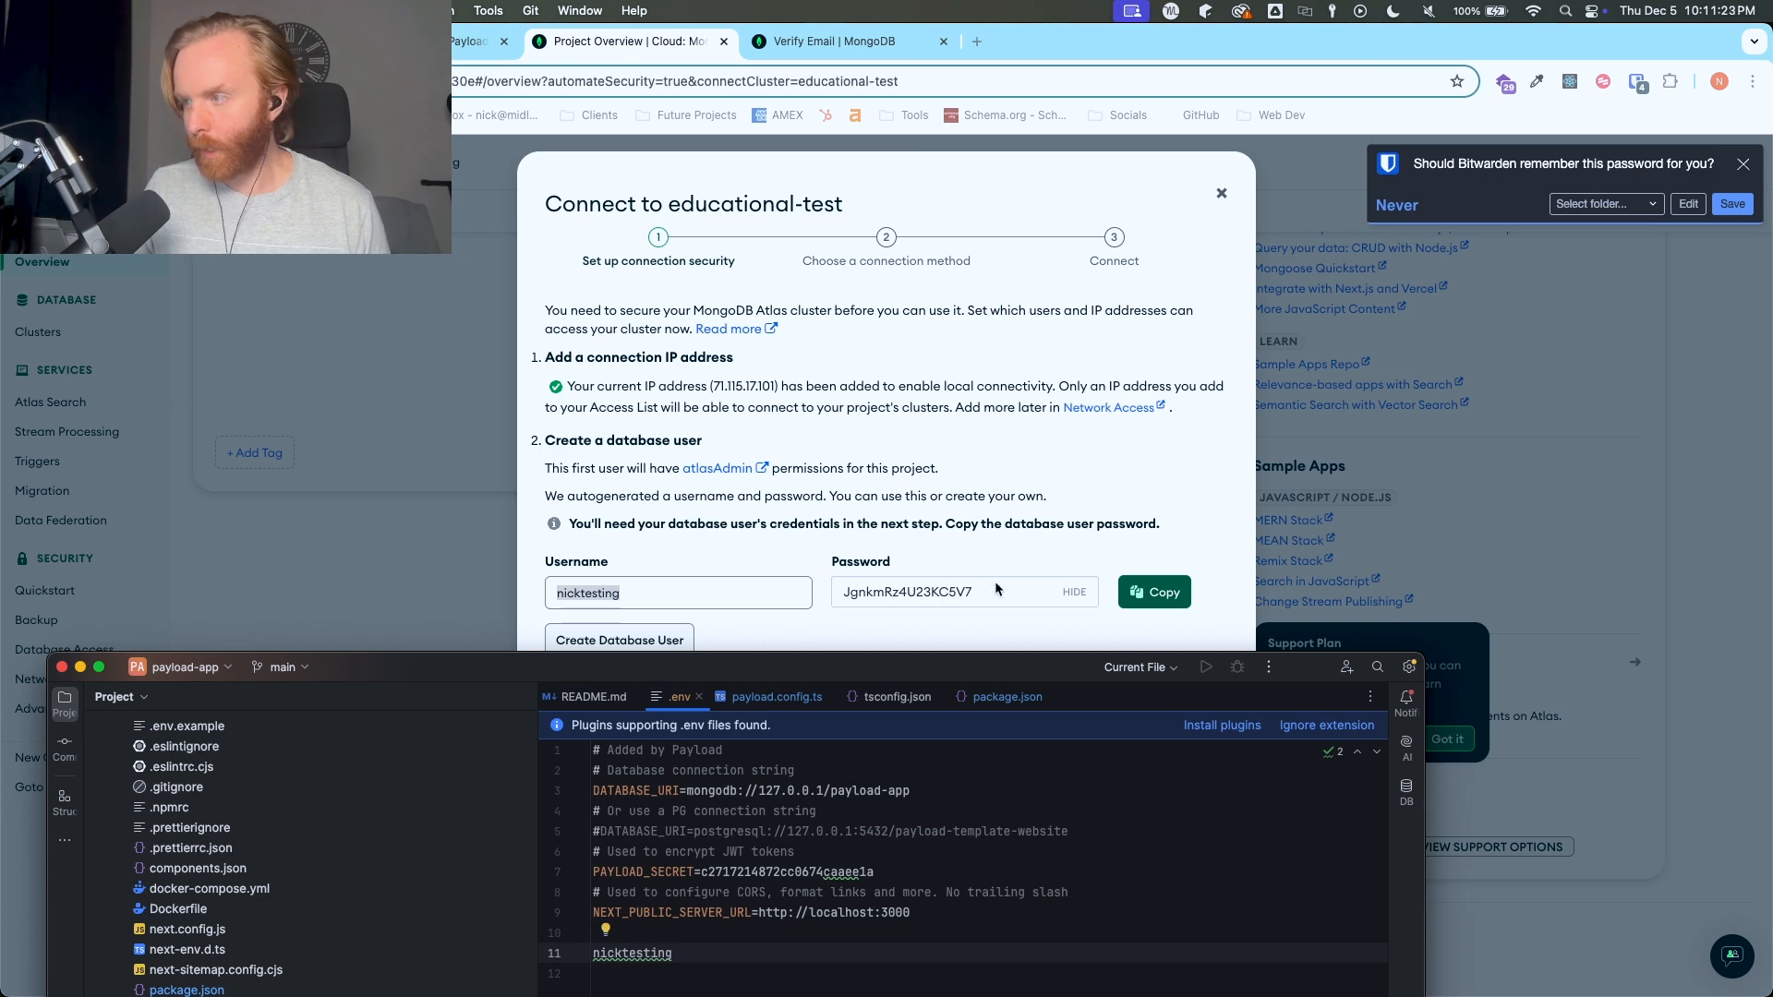
# - Copy the generated database password and paste it on the line below the username in the code editor's .env file
pyautogui.click(984, 591)
pyautogui.doubleClick(981, 591)
pyautogui.press('super+c')
pyautogui.click(1154, 592)
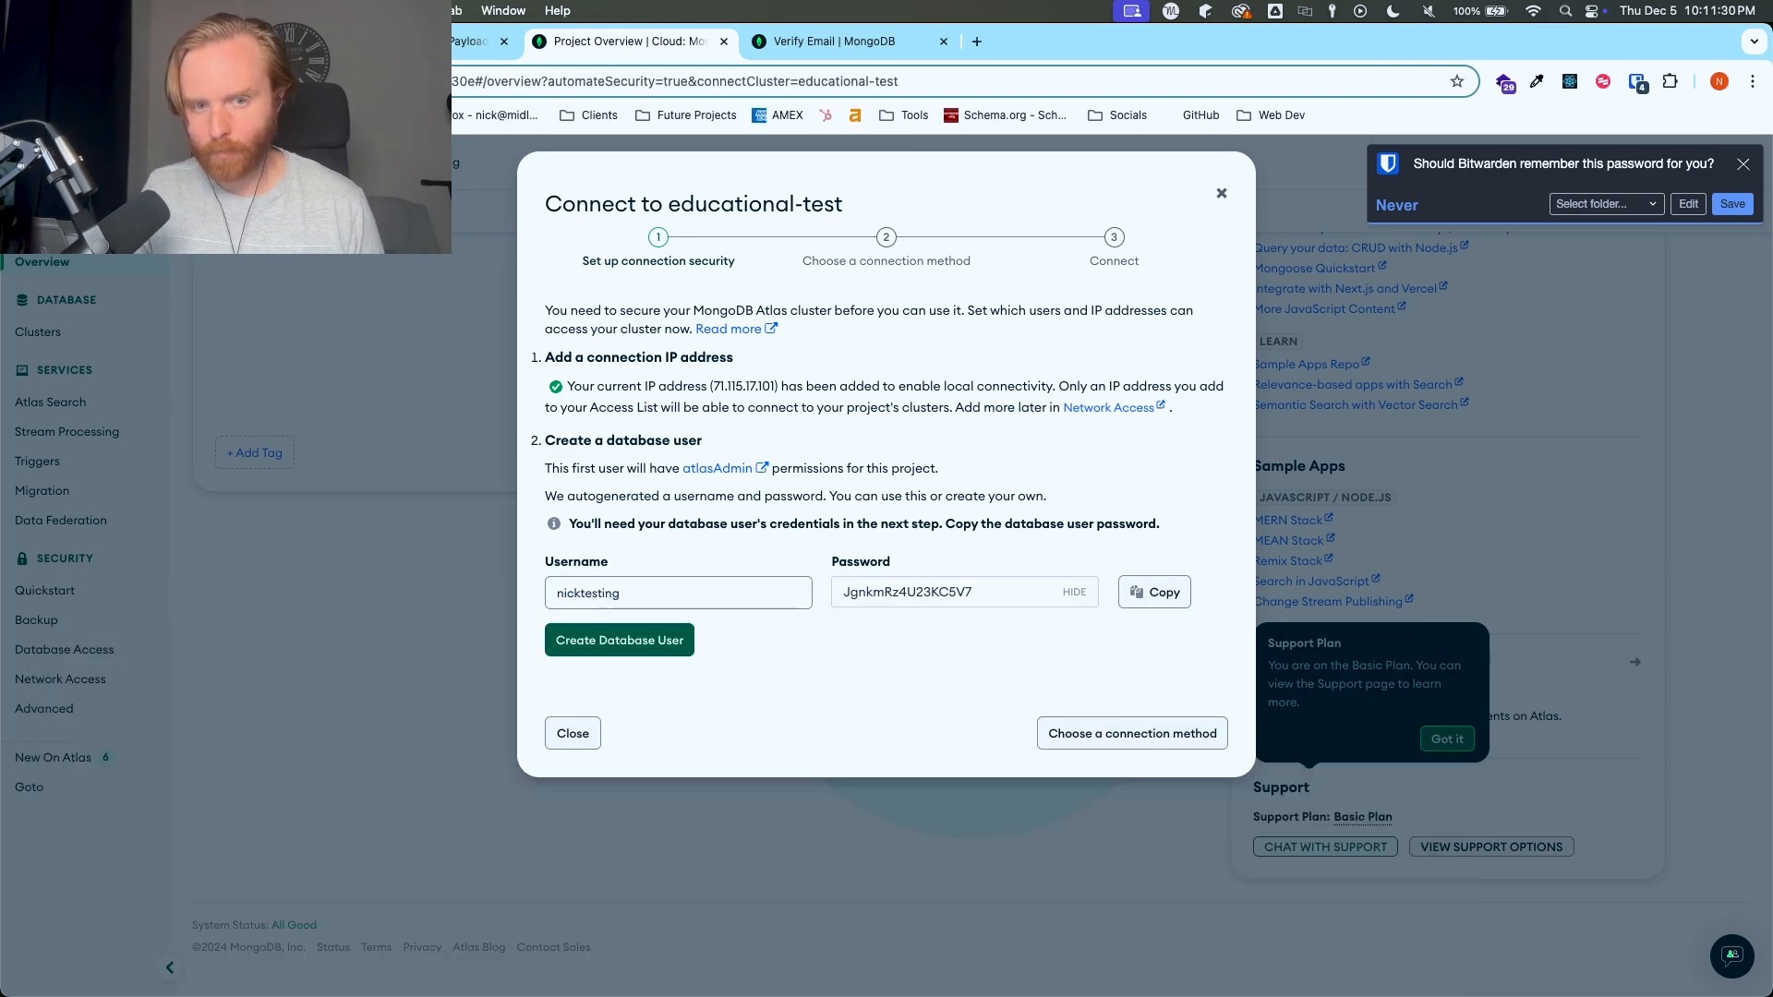
pyautogui.press('super+Tab')
pyautogui.press('Return')
pyautogui.press('super+v')
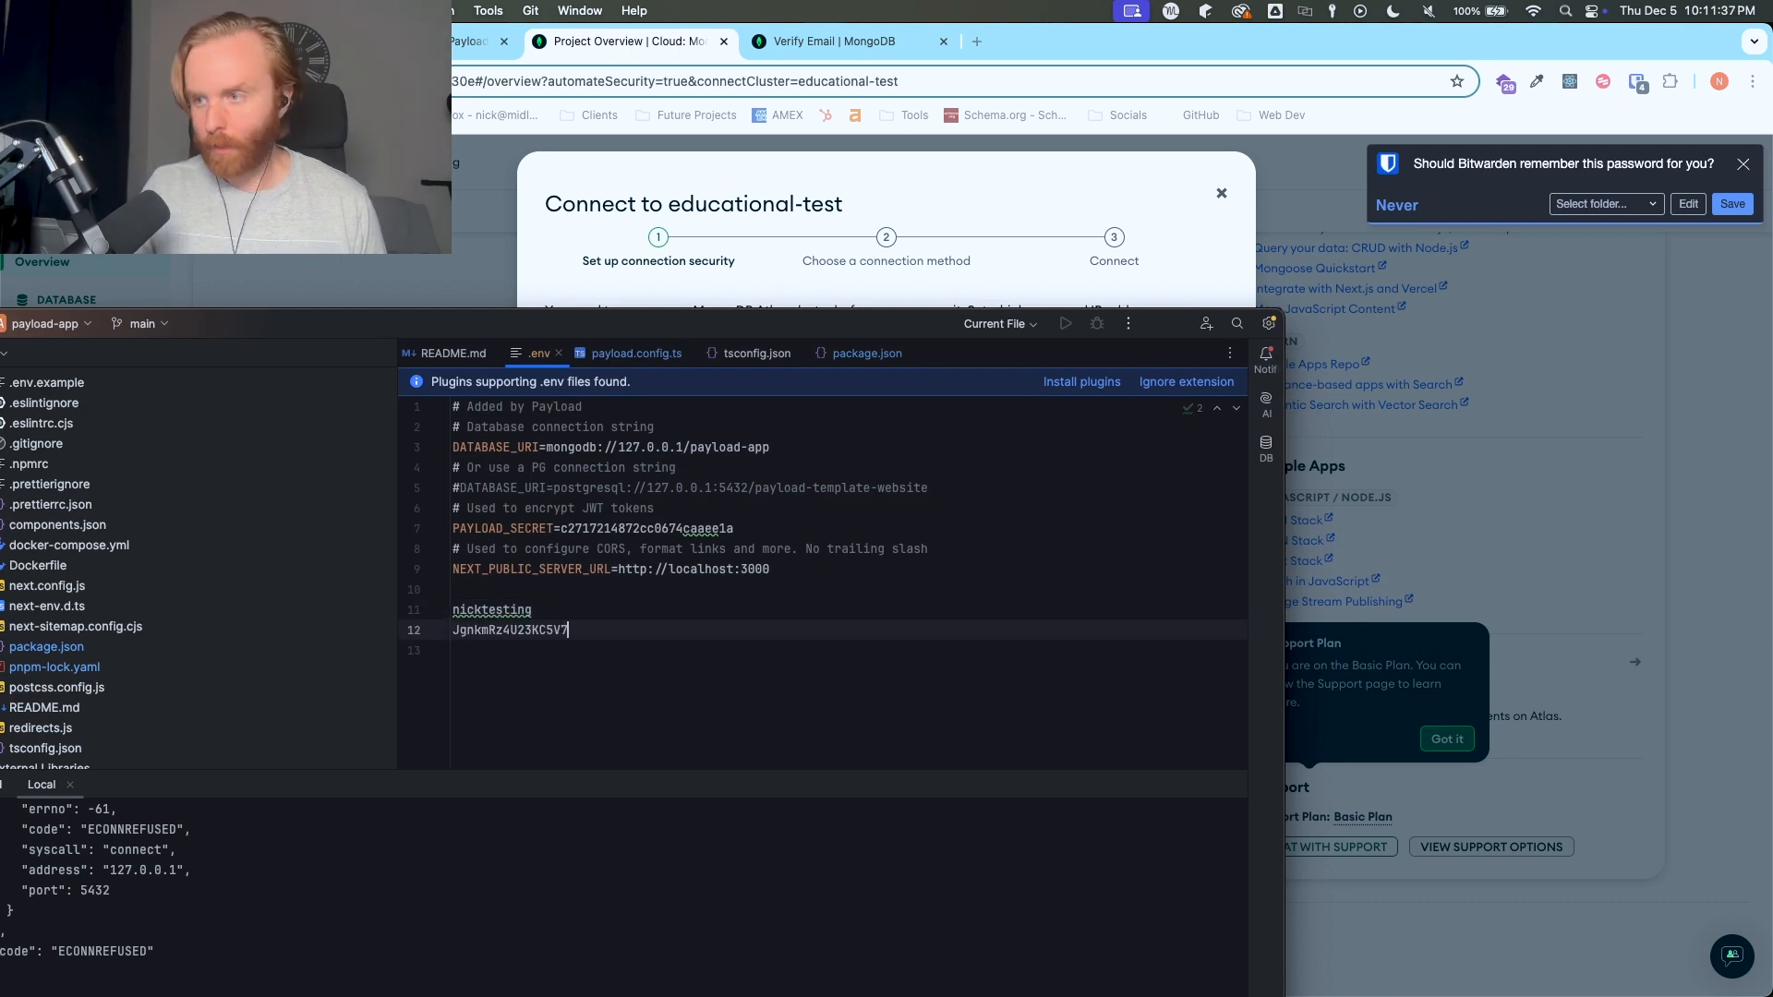
# - Return to the cluster connection setup in the browser and create the database user with the generated credentials
pyautogui.click(968, 186)
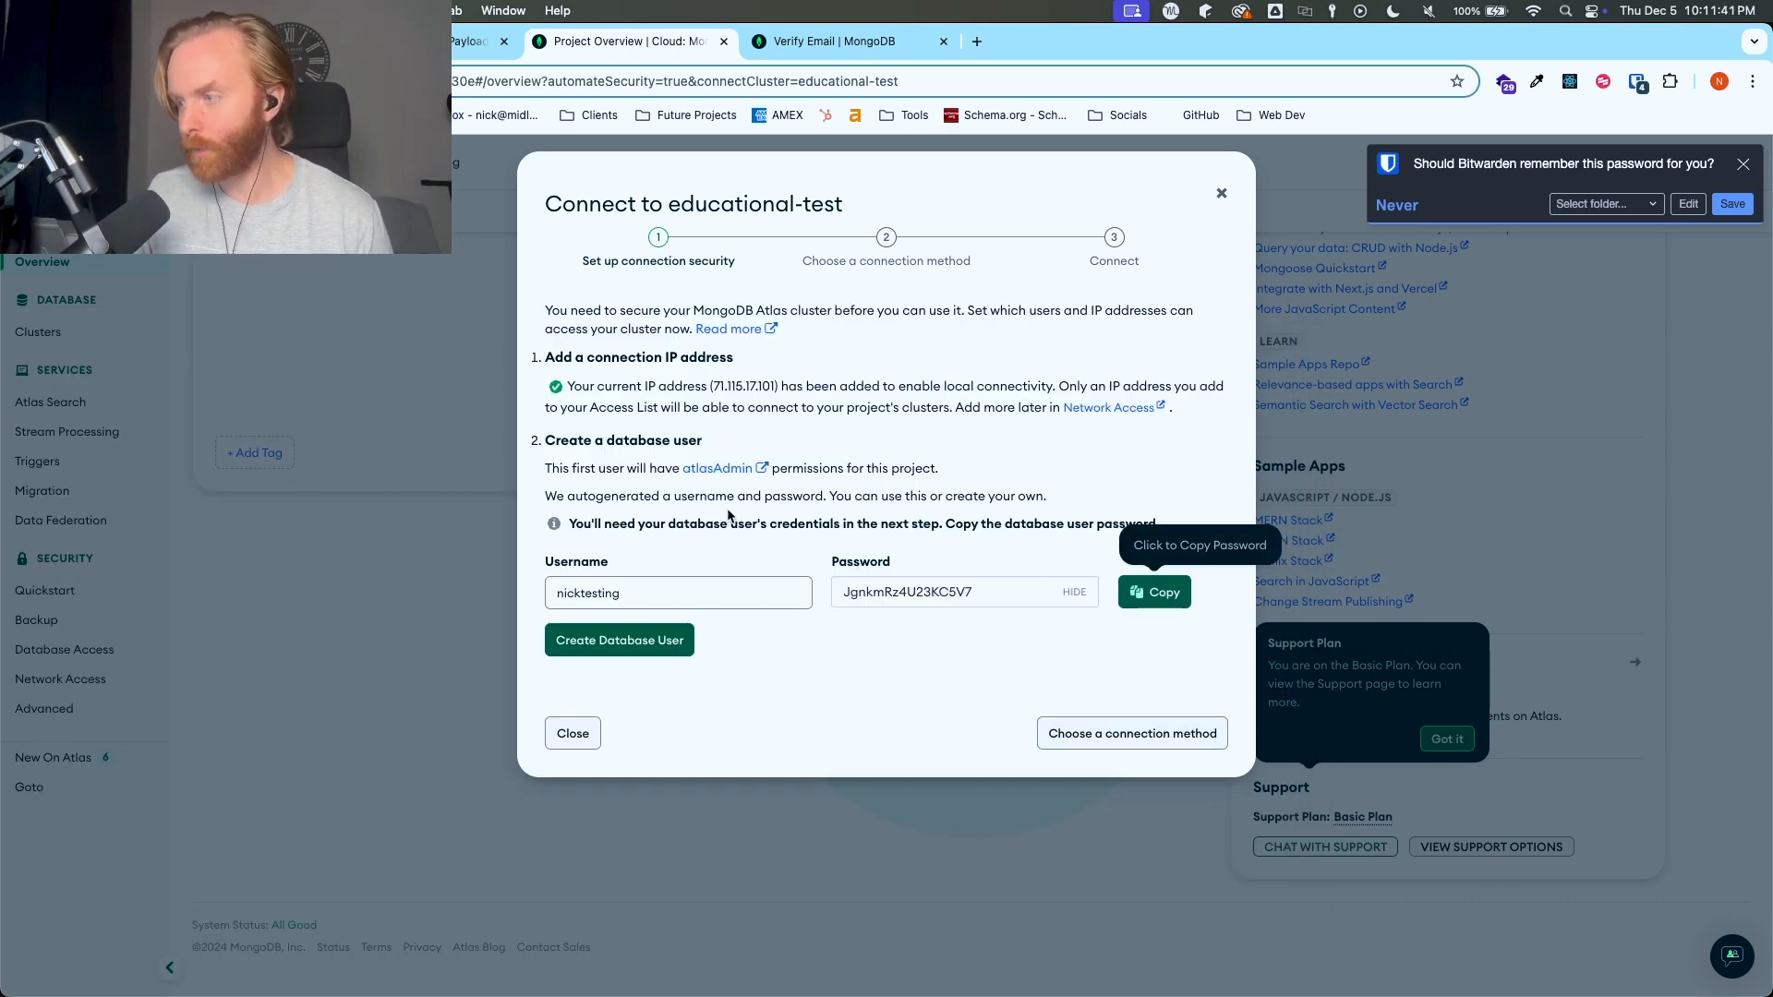
pyautogui.click(1124, 740)
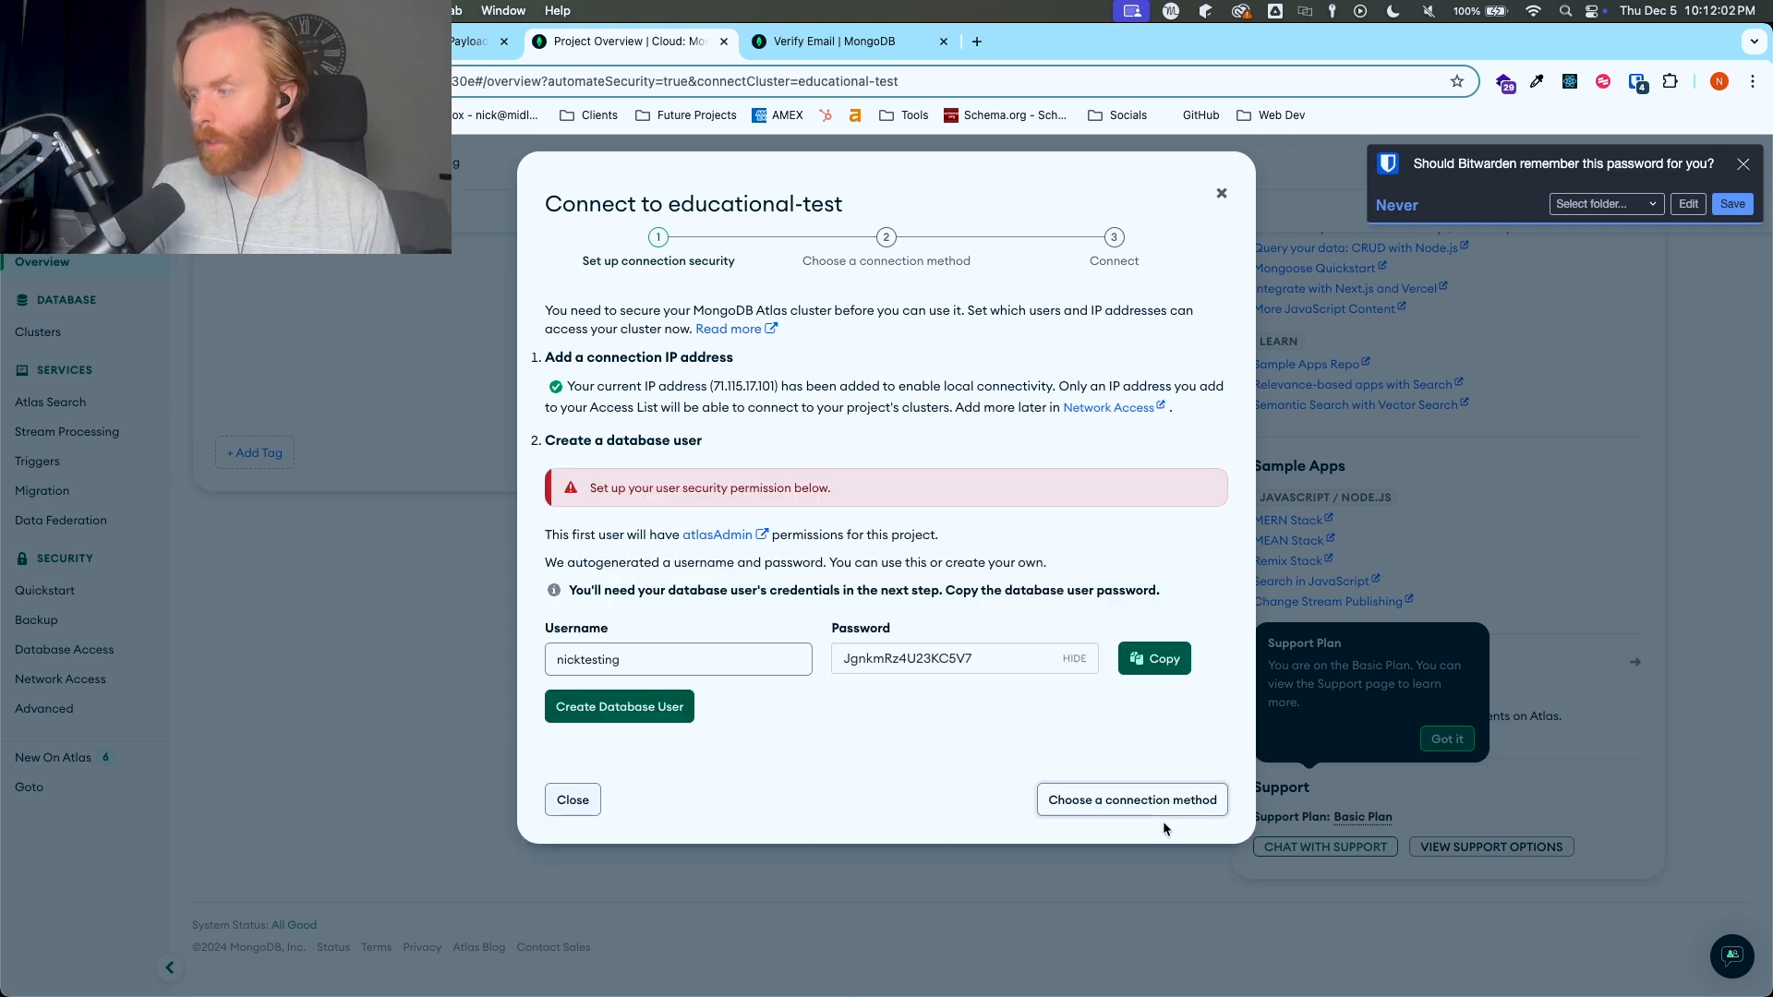
pyautogui.click(598, 708)
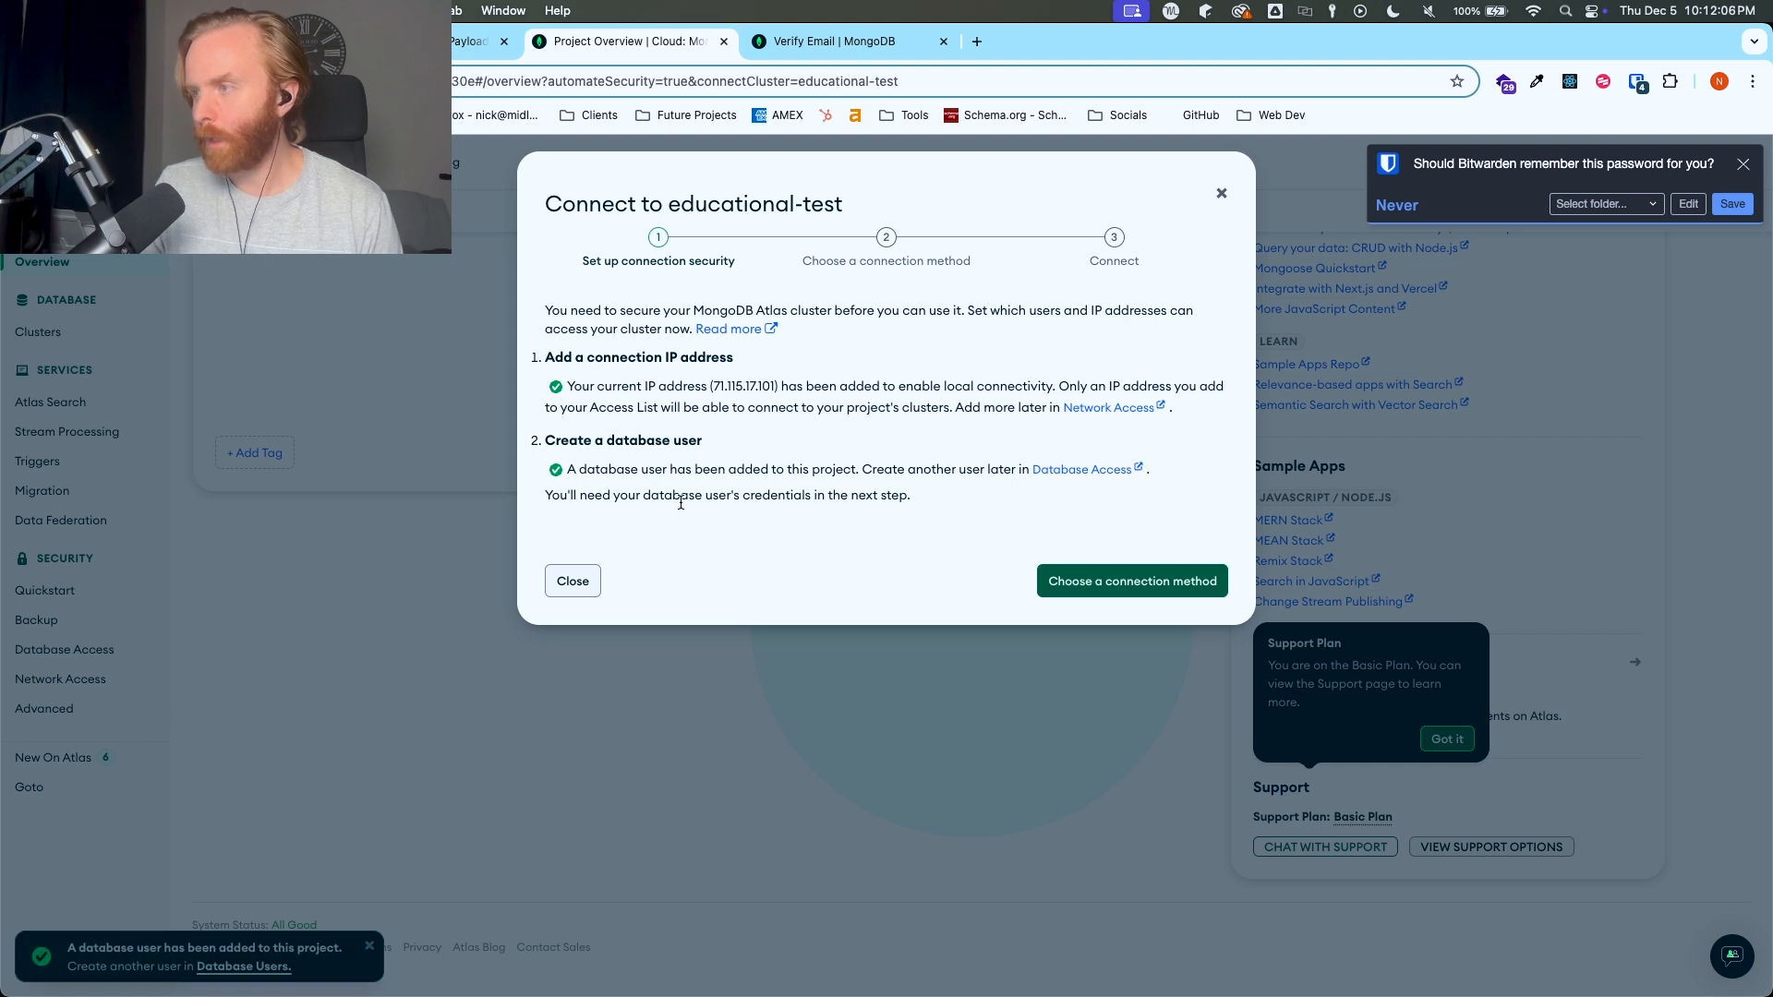
# - Choose Drivers as the connection method for educational-test, check the connection string section, and finish the setup
pyautogui.click(1141, 582)
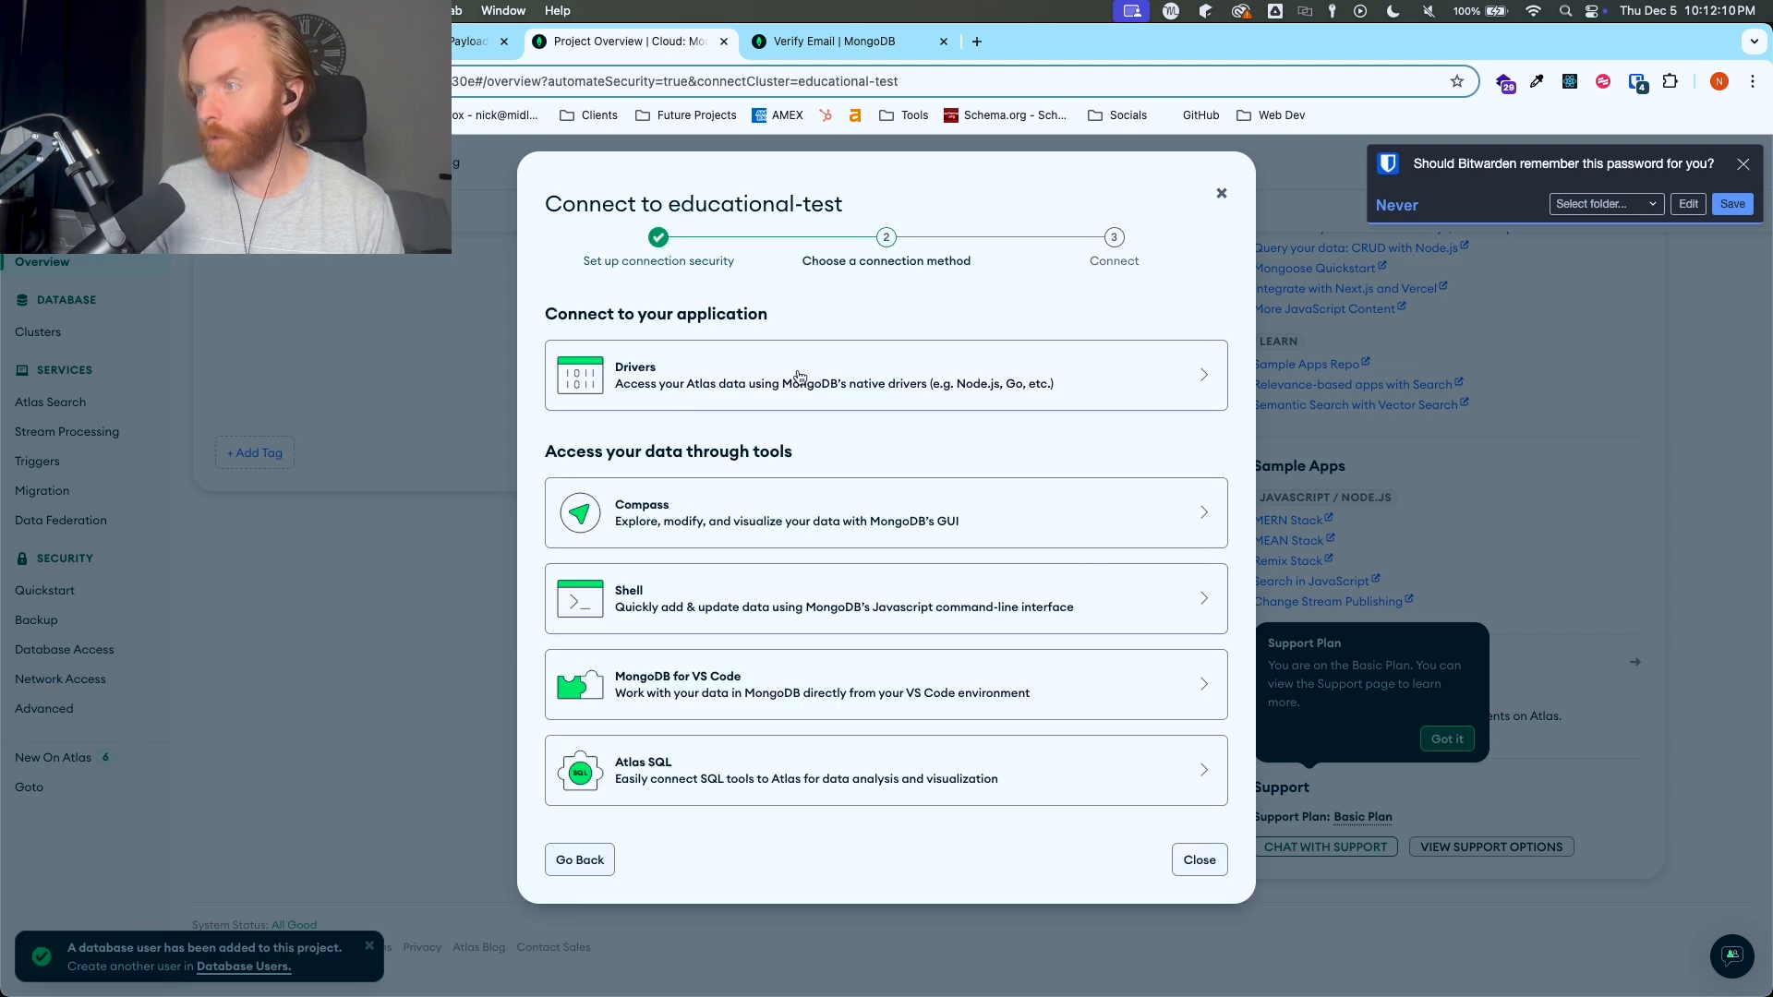
pyautogui.click(1102, 353)
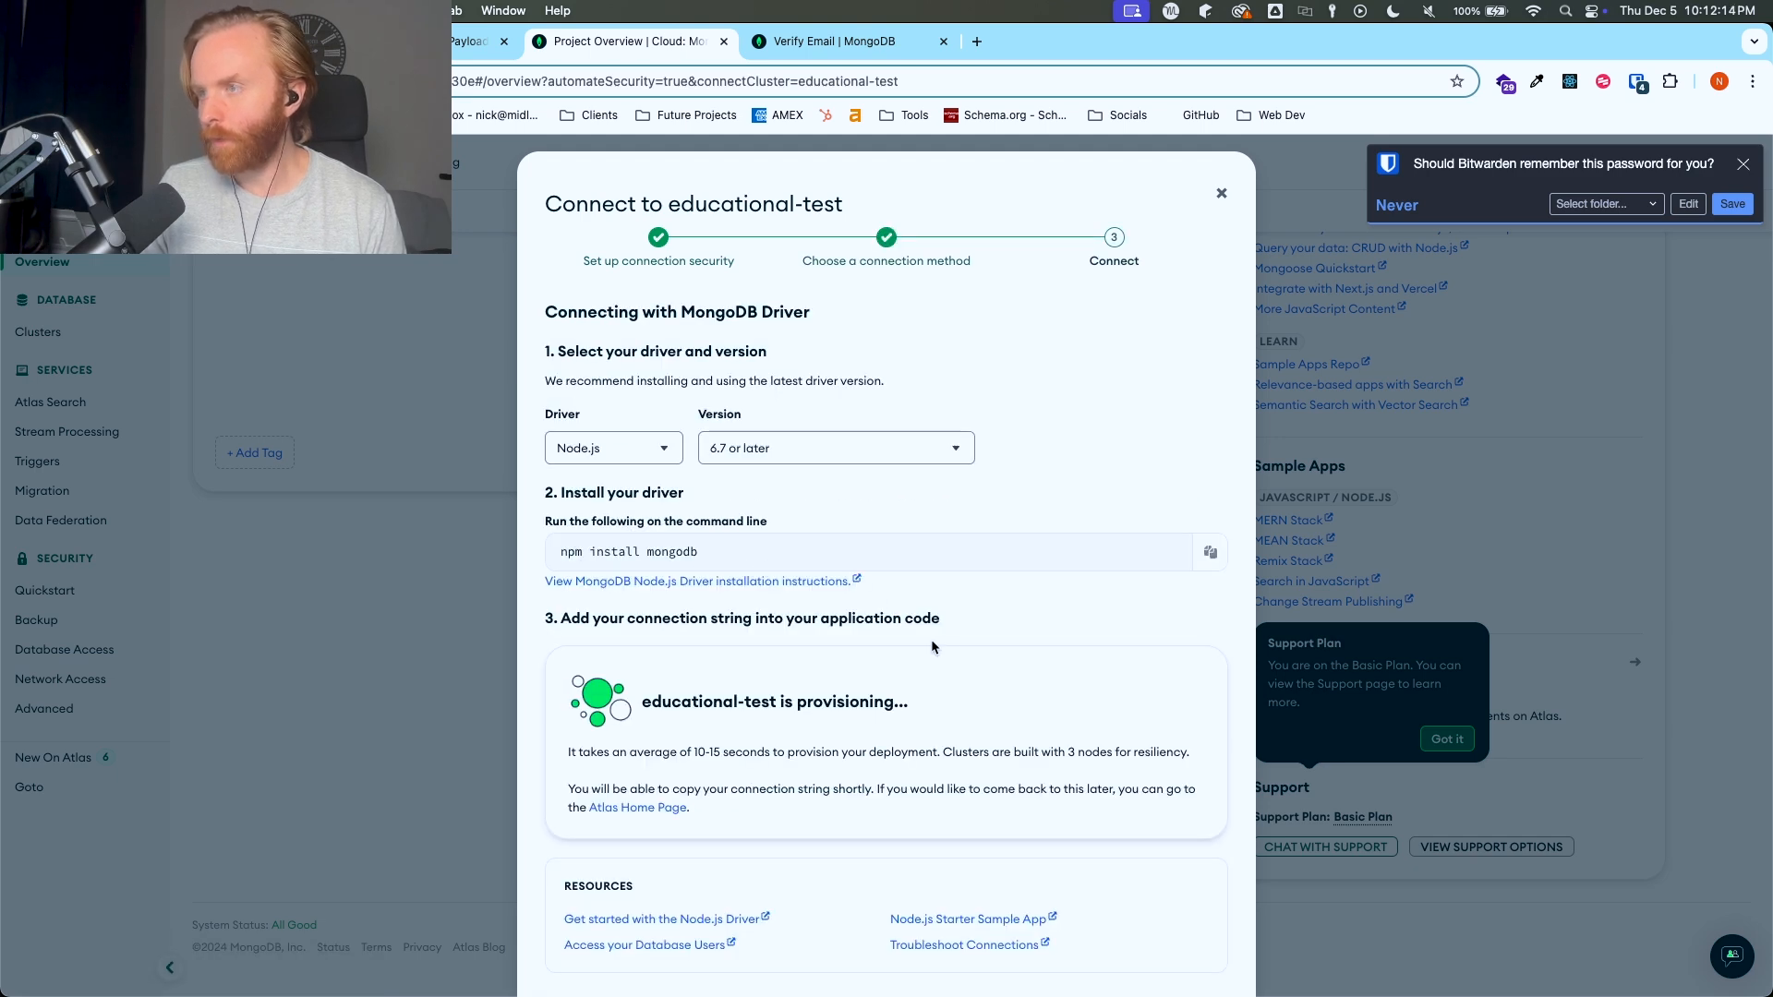
pyautogui.scroll(-2, 867, 517)
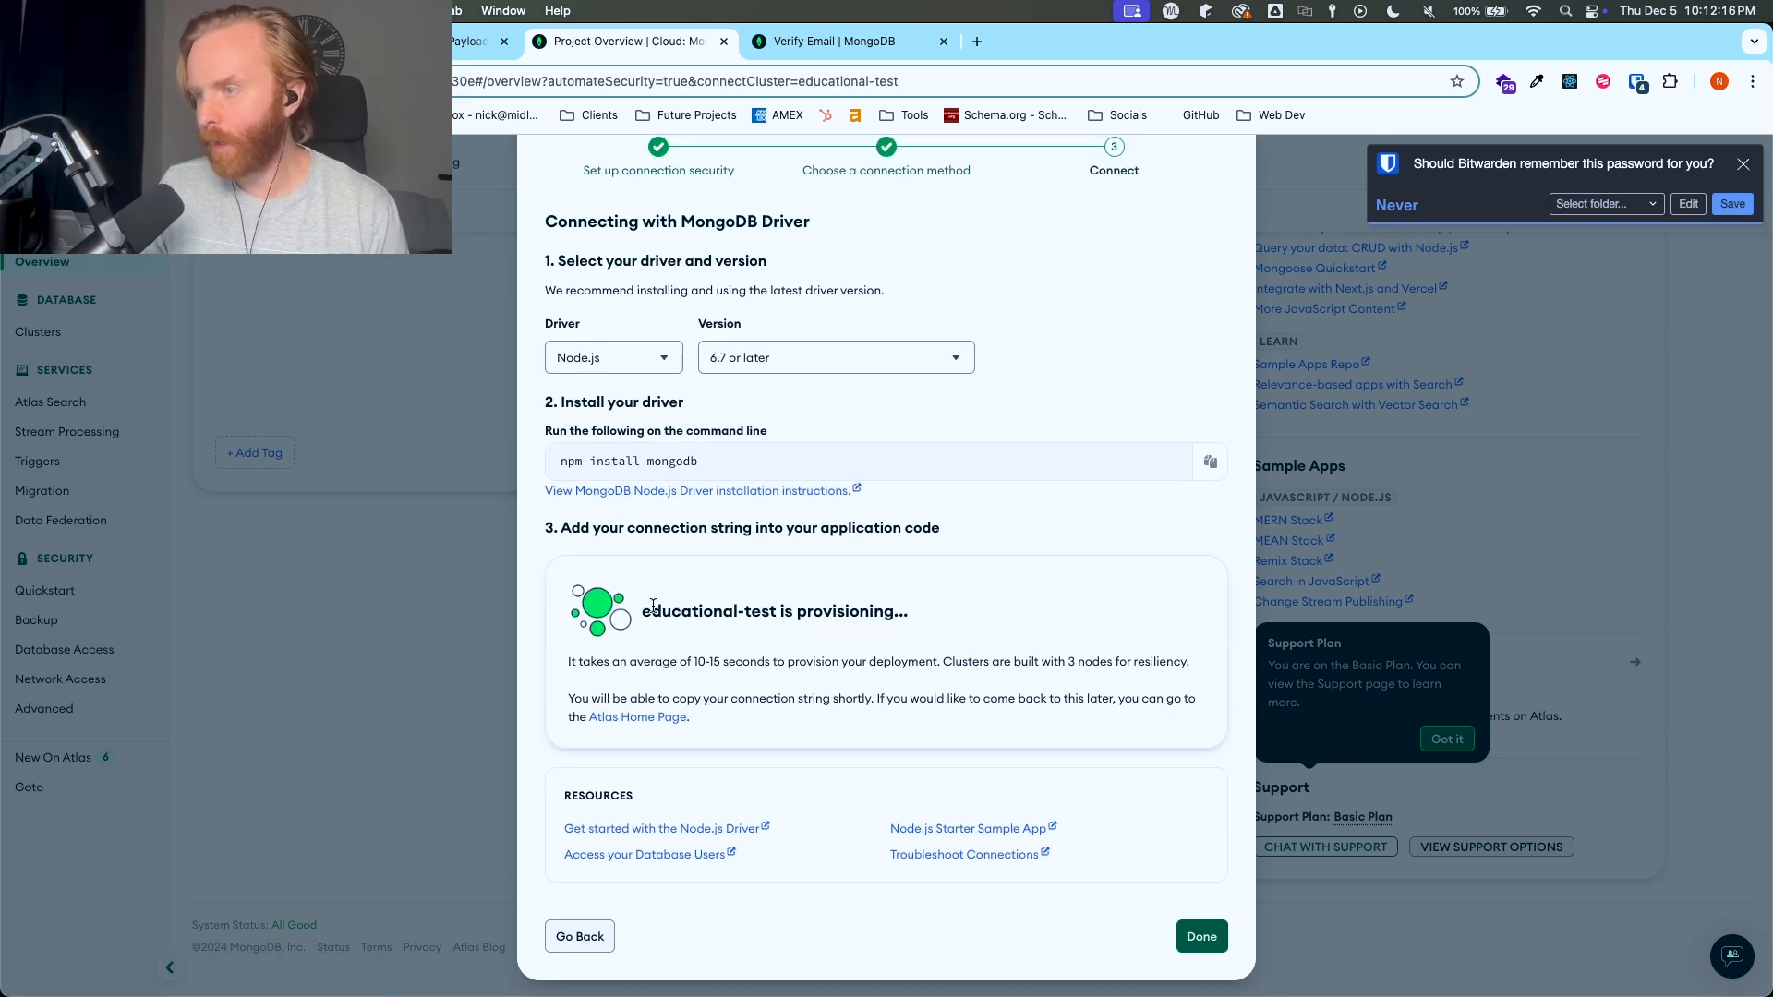
pyautogui.moveTo(646, 609); pyautogui.dragTo(922, 633)
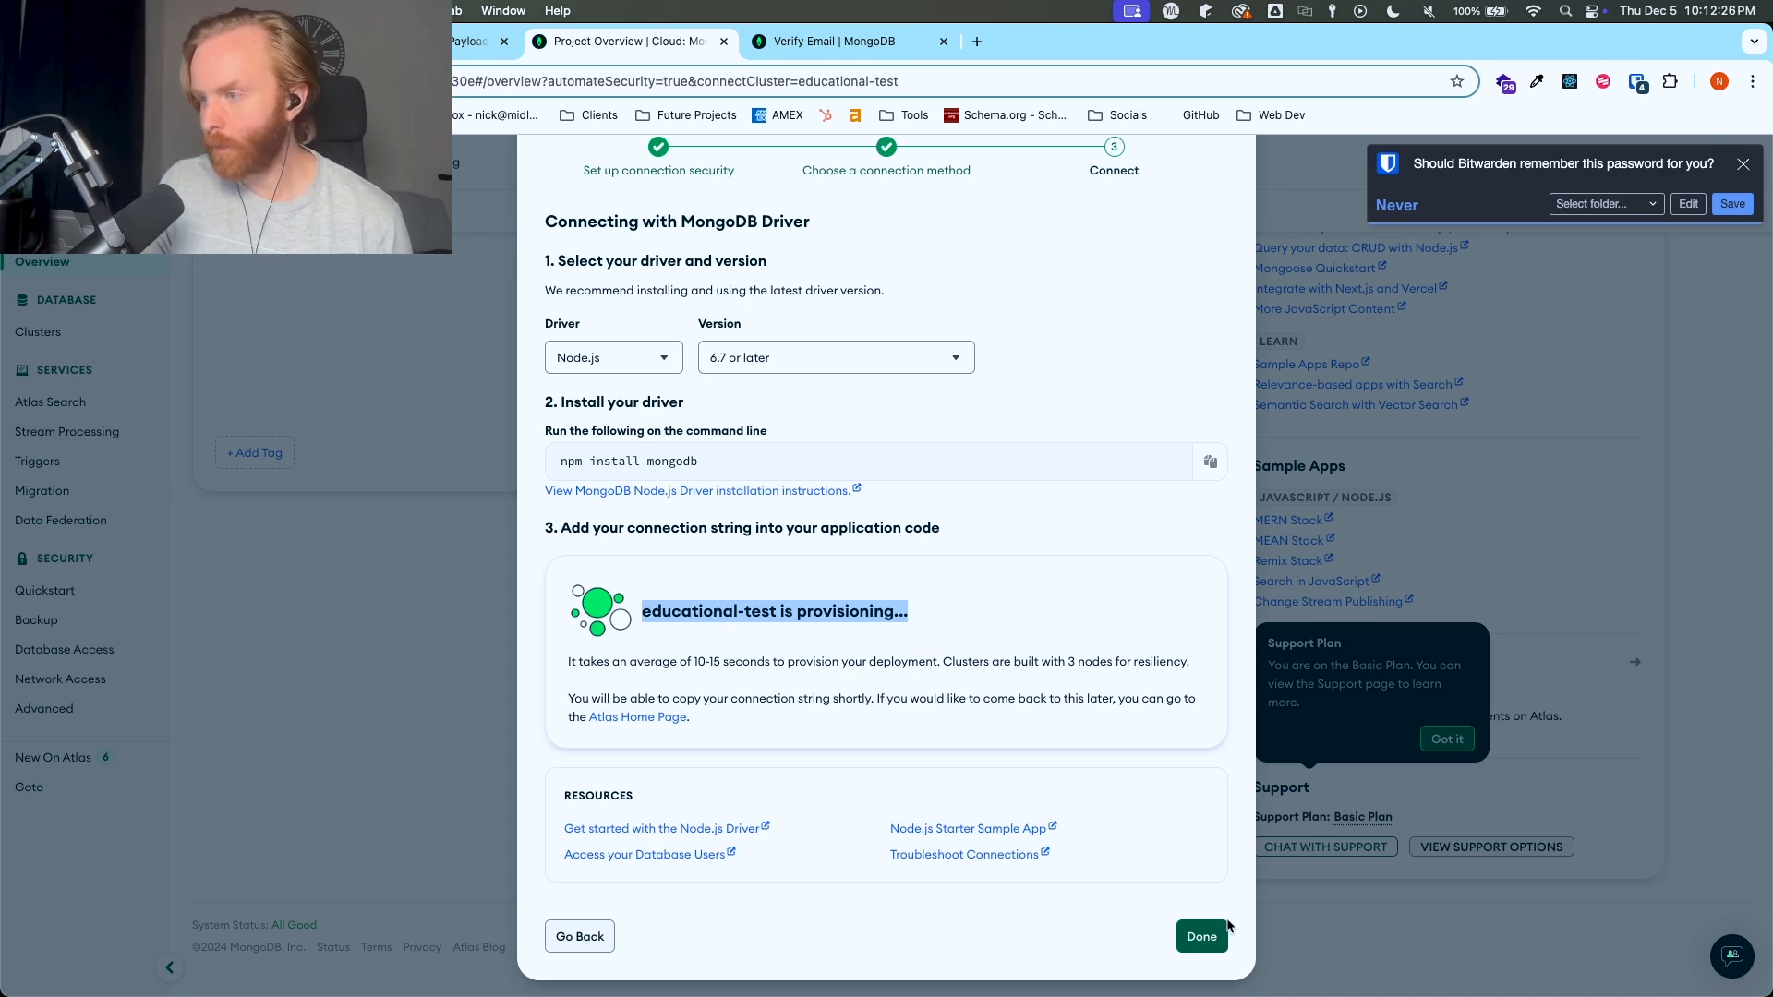
pyautogui.click(1201, 938)
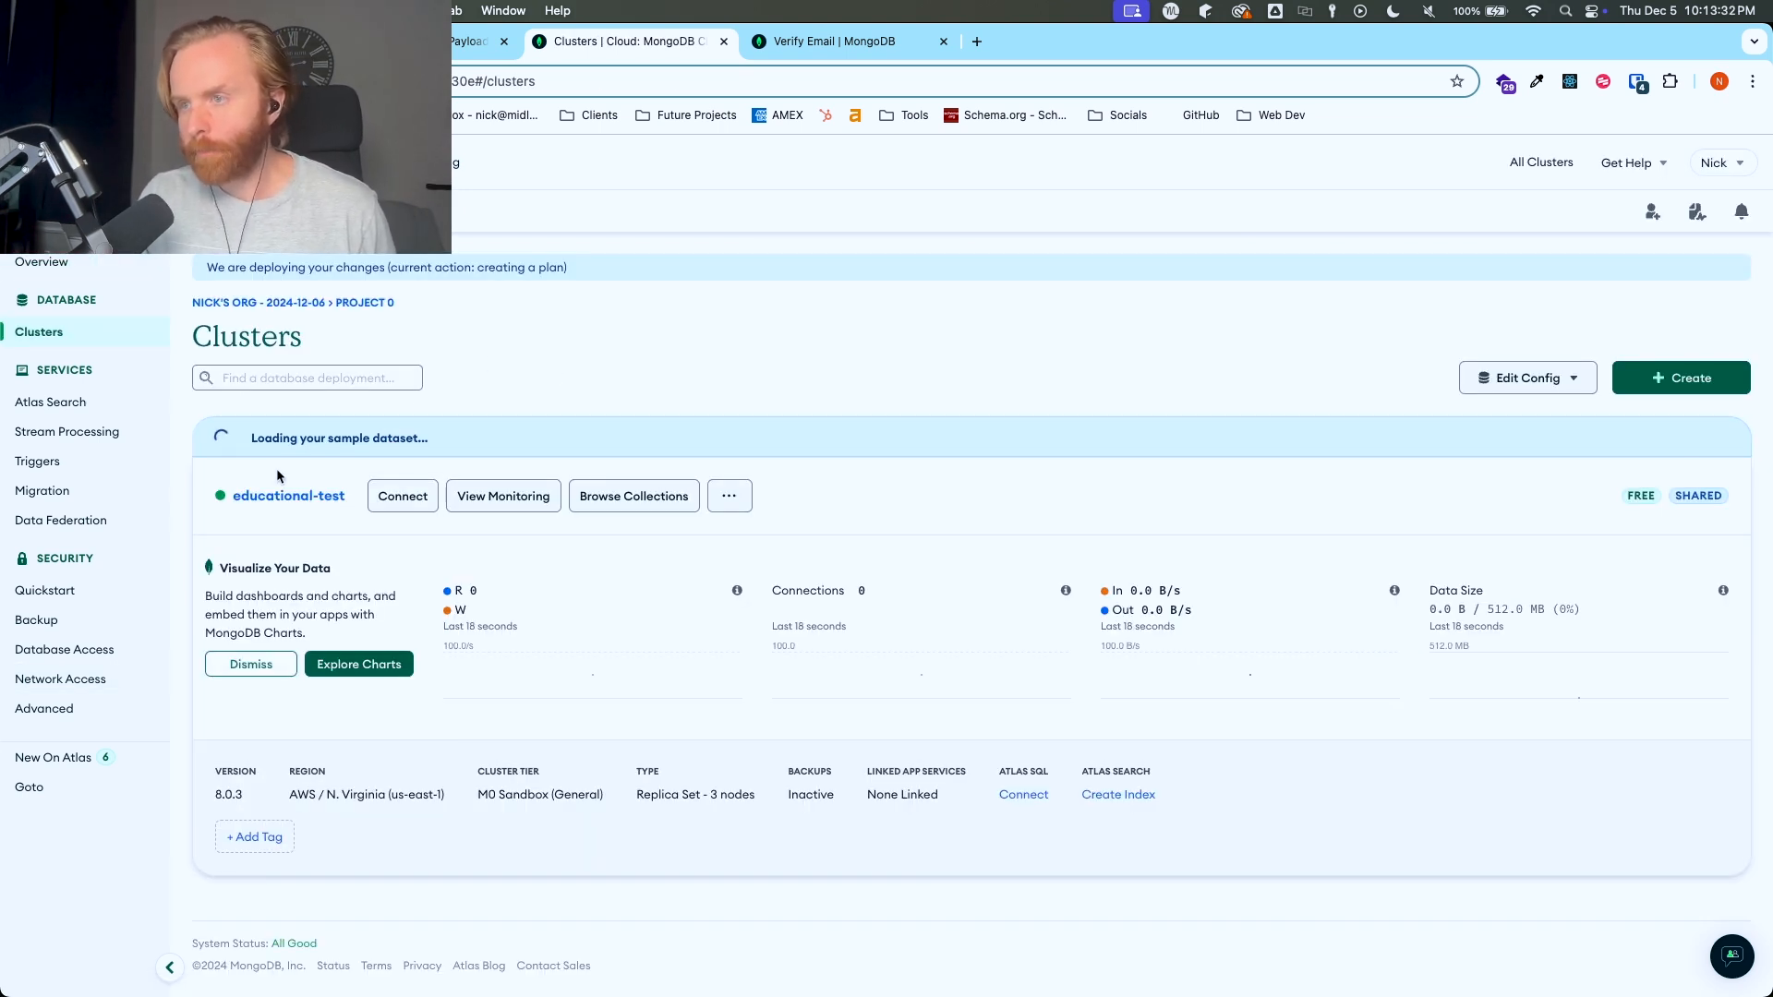
# - Open the Drivers connection instructions for the educational-test cluster and copy its Node.js connection string
pyautogui.click(406, 499)
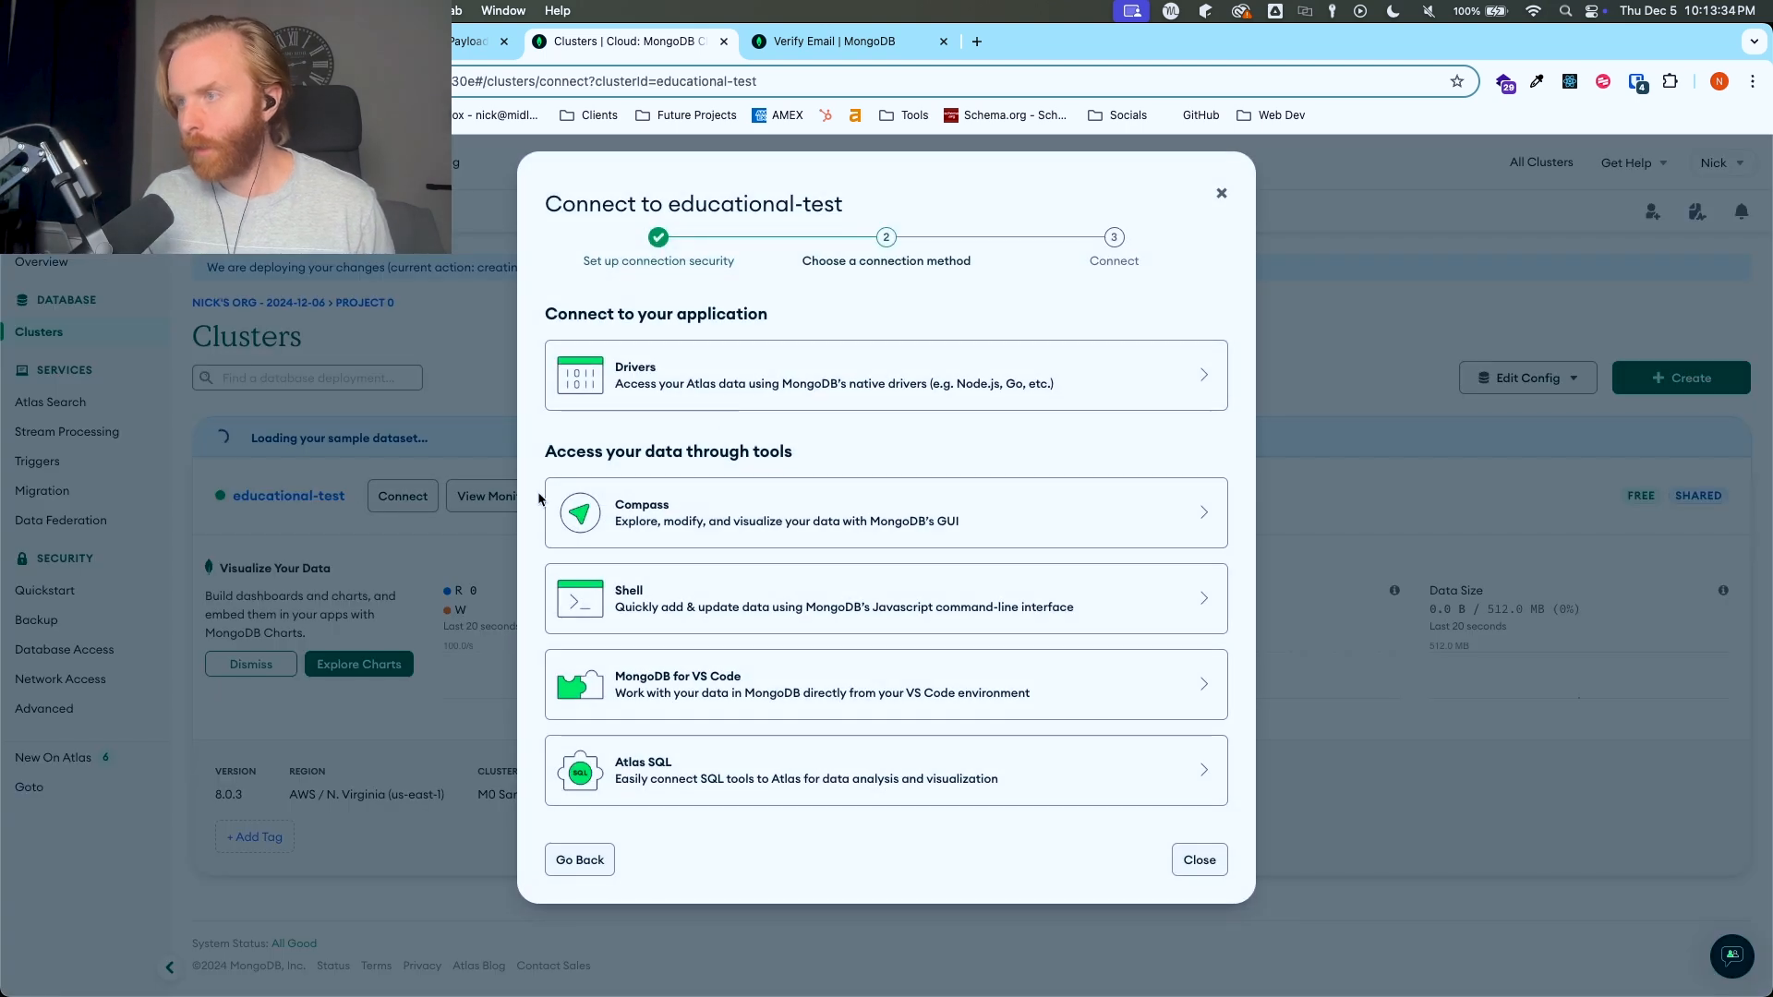
pyautogui.click(724, 387)
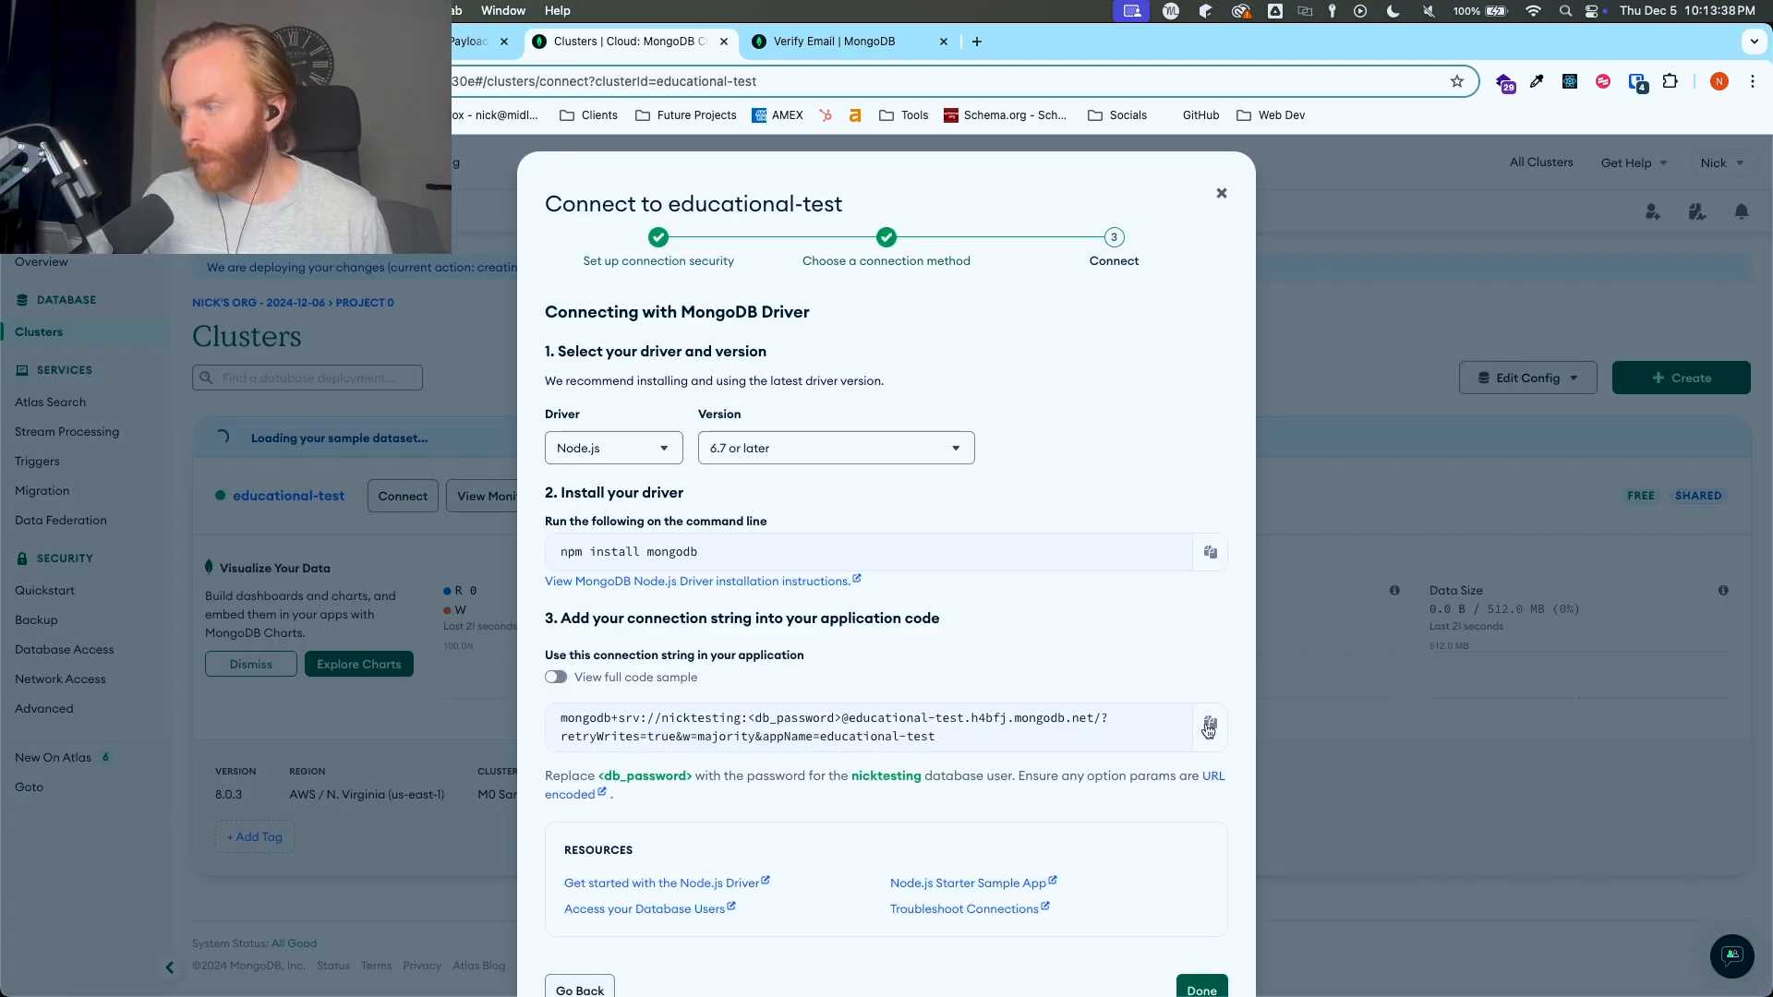
pyautogui.tripleClick(921, 732)
pyautogui.click(1210, 722)
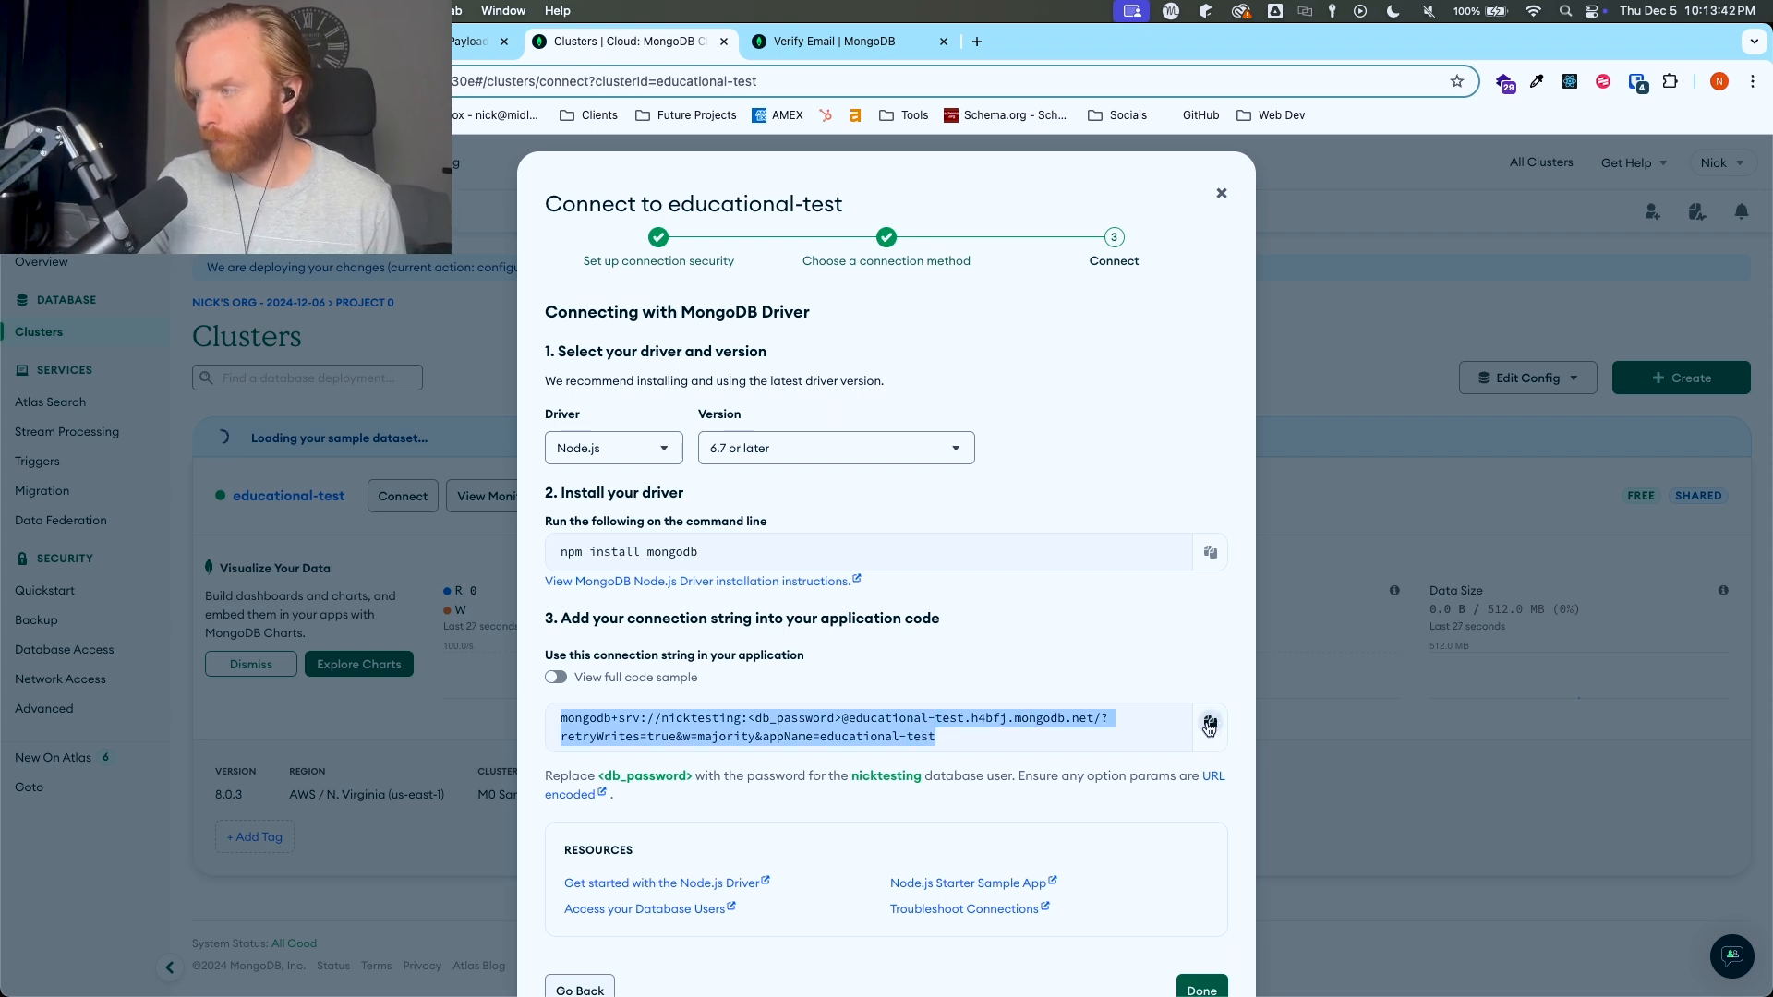
pyautogui.click(1211, 724)
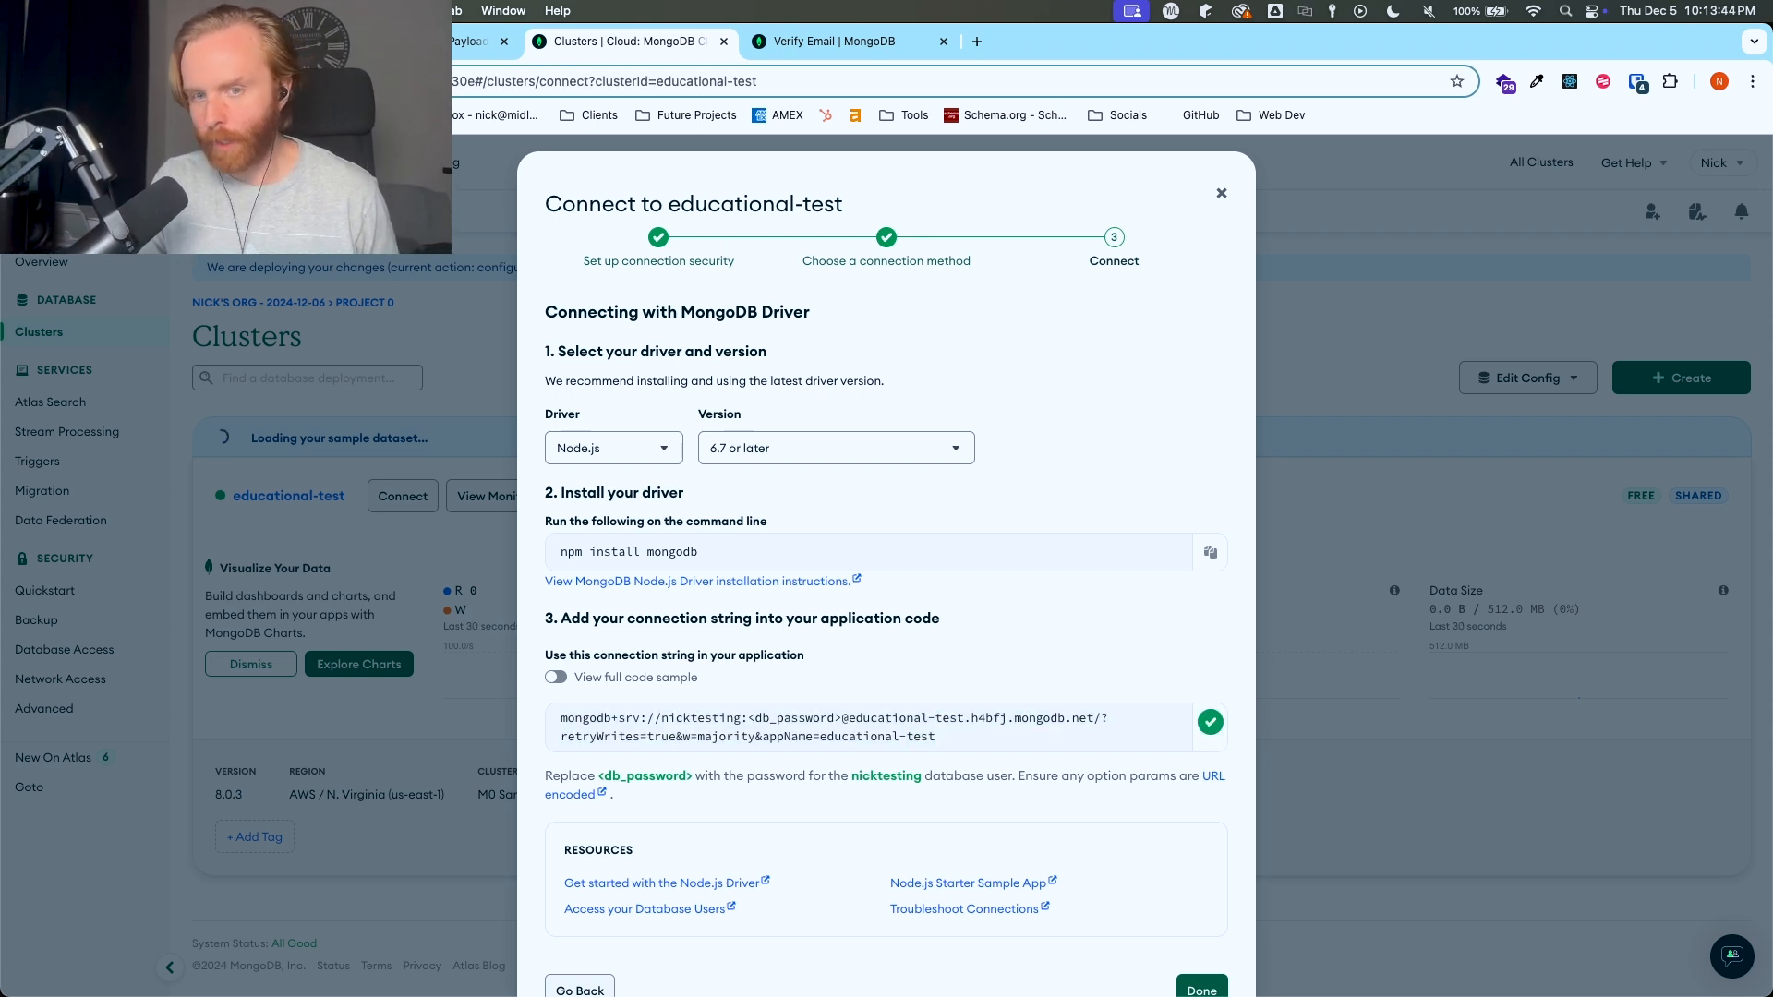
# - Replace the DATABASE_URI value in the code editor's .env file with the copied MongoDB connection string
pyautogui.press('super+Tab')
pyautogui.moveTo(694, 329); pyautogui.dragTo(974, 130)
pyautogui.click(845, 246)
pyautogui.press('shift+super+Right')
pyautogui.press('super+v')
pyautogui.hscroll(-5, 1122, 310)
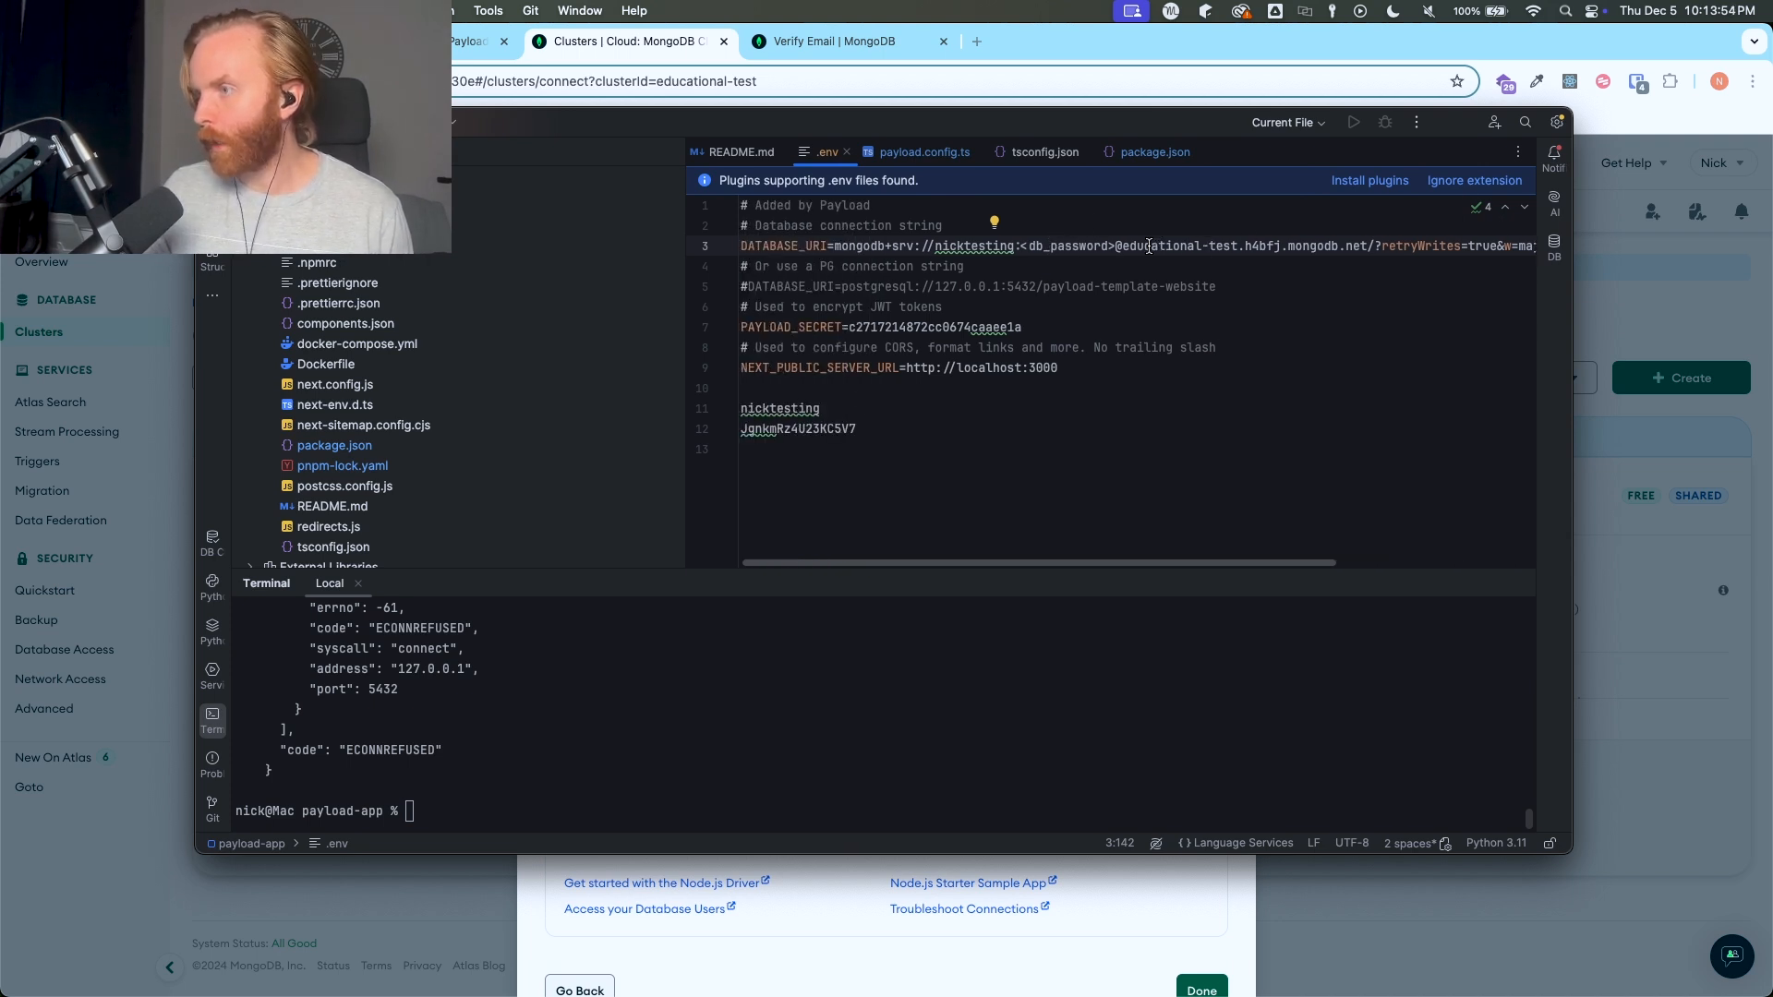
# - Cut the database password from its separate line and put it in place of <db_password> in DATABASE_URI
pyautogui.moveTo(1137, 247); pyautogui.dragTo(1215, 251)
pyautogui.click(856, 429)
pyautogui.moveTo(835, 431); pyautogui.dragTo(830, 431)
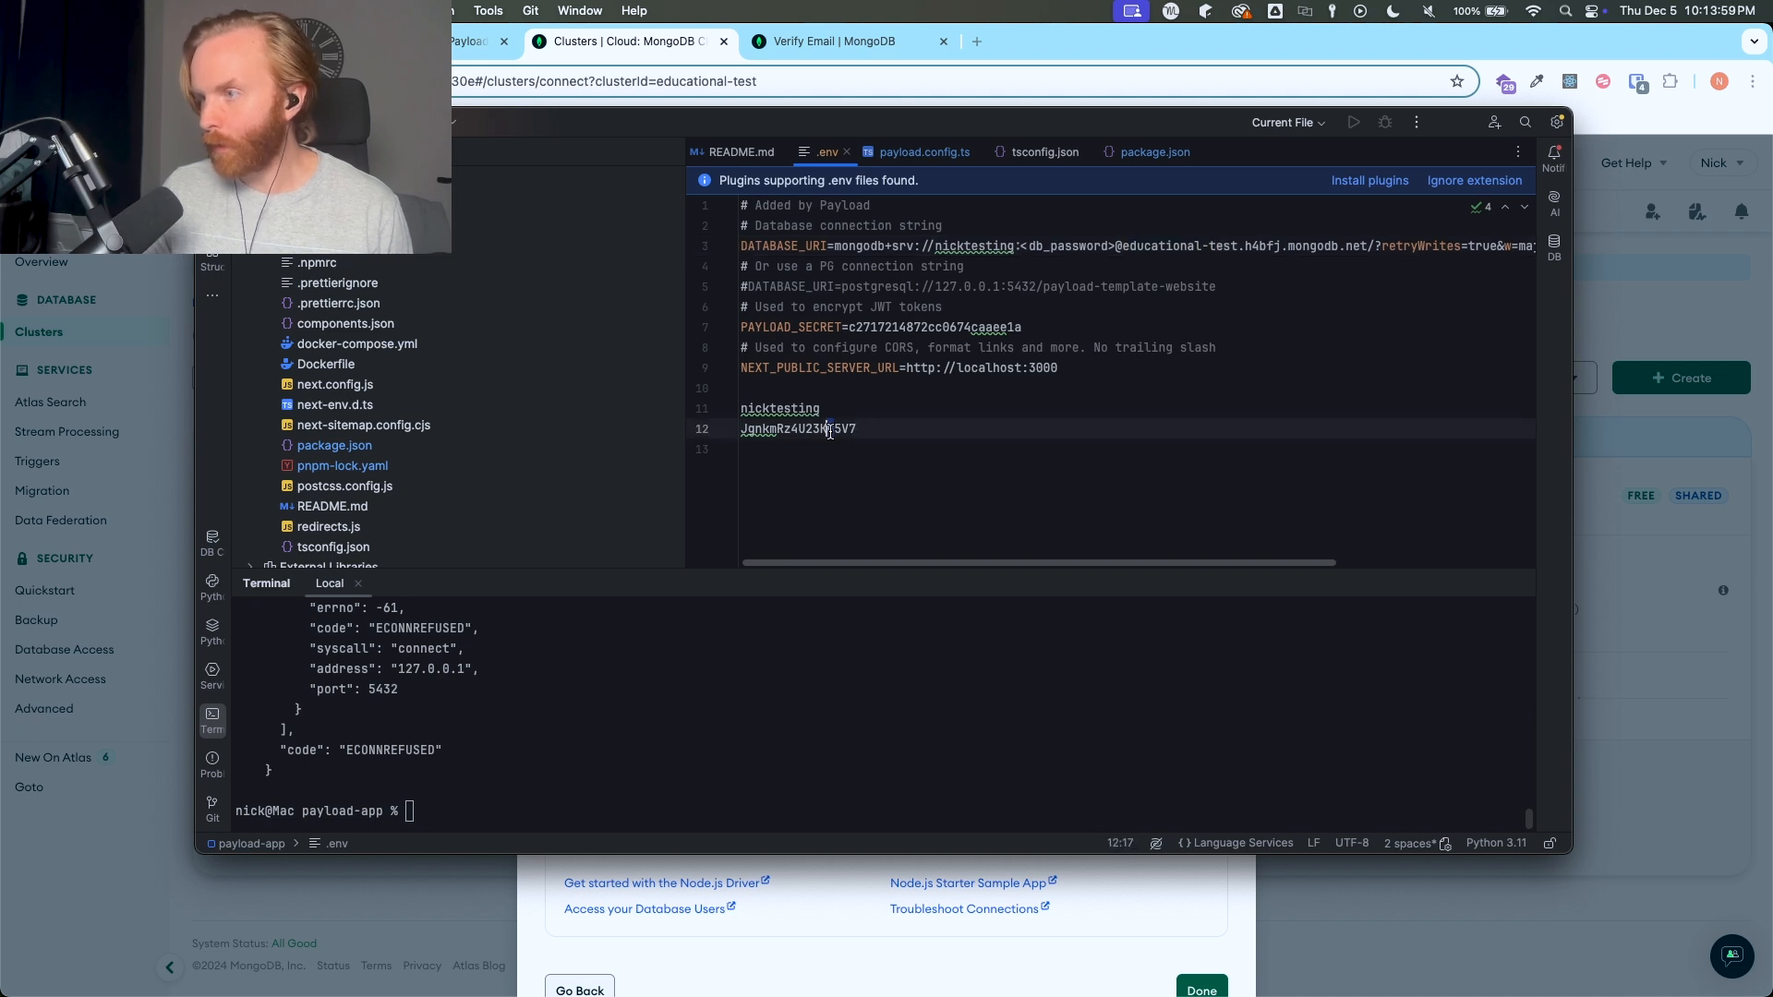
pyautogui.doubleClick(830, 431)
pyautogui.press('super+x')
pyautogui.click(993, 245)
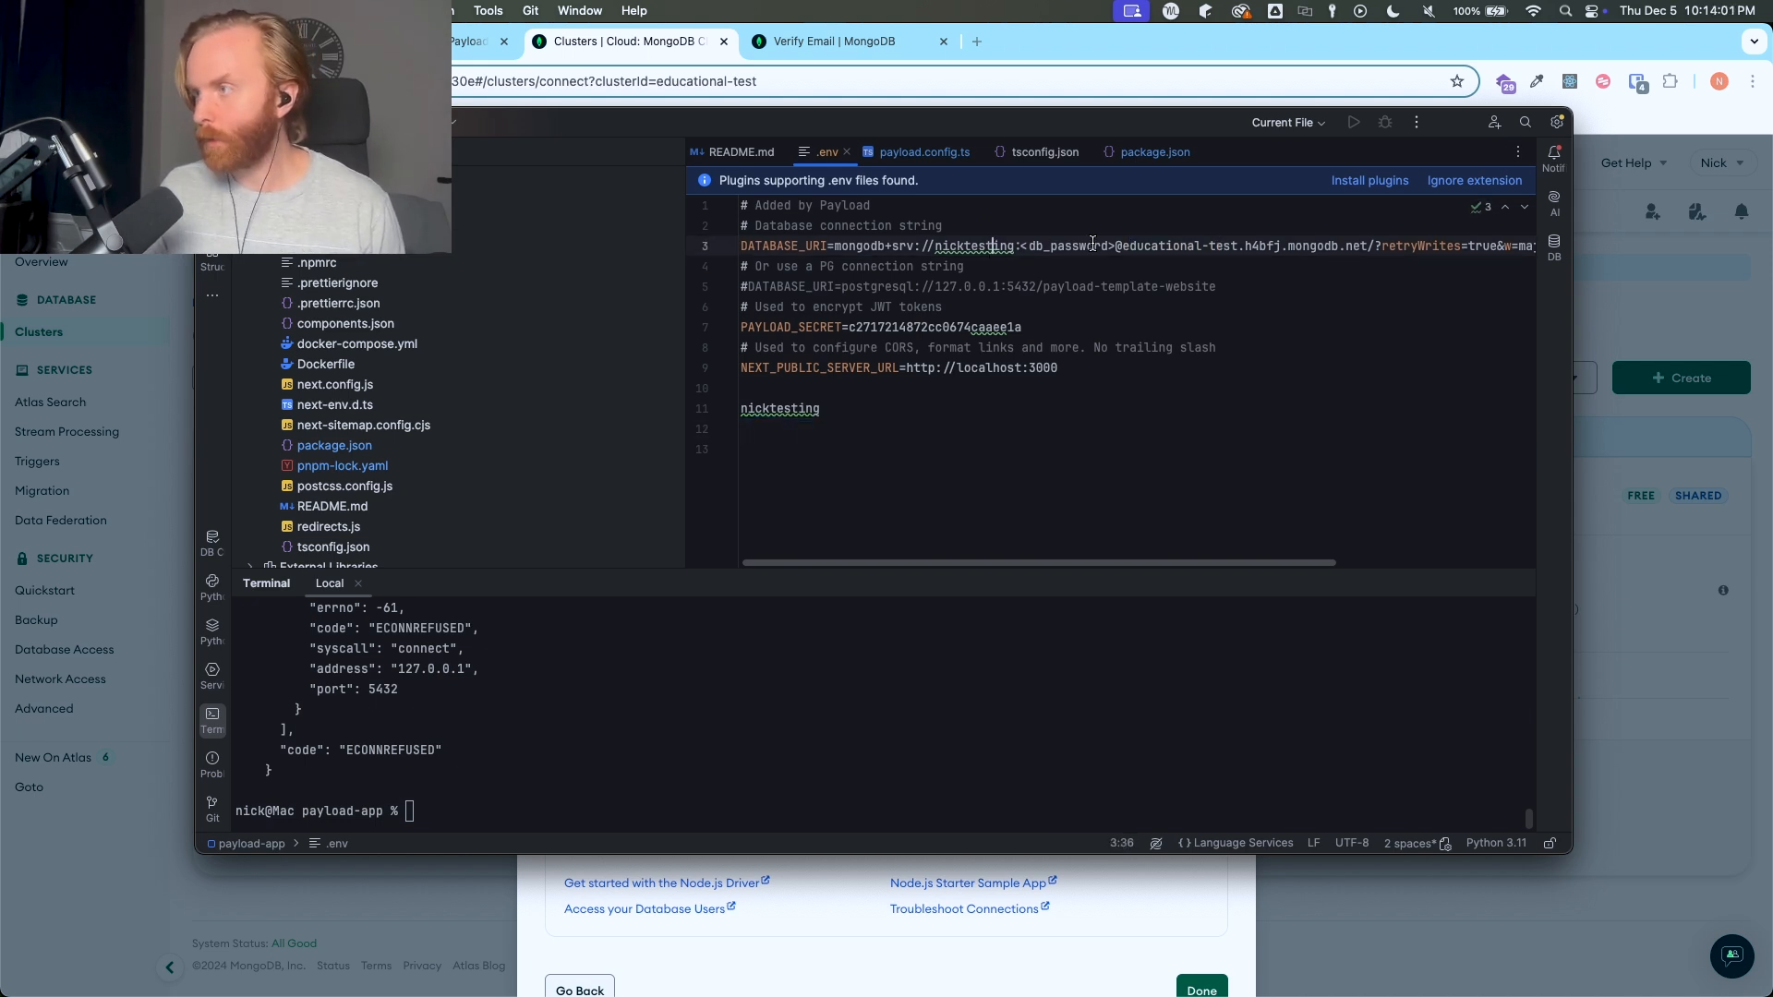
pyautogui.moveTo(1021, 246); pyautogui.dragTo(1115, 247)
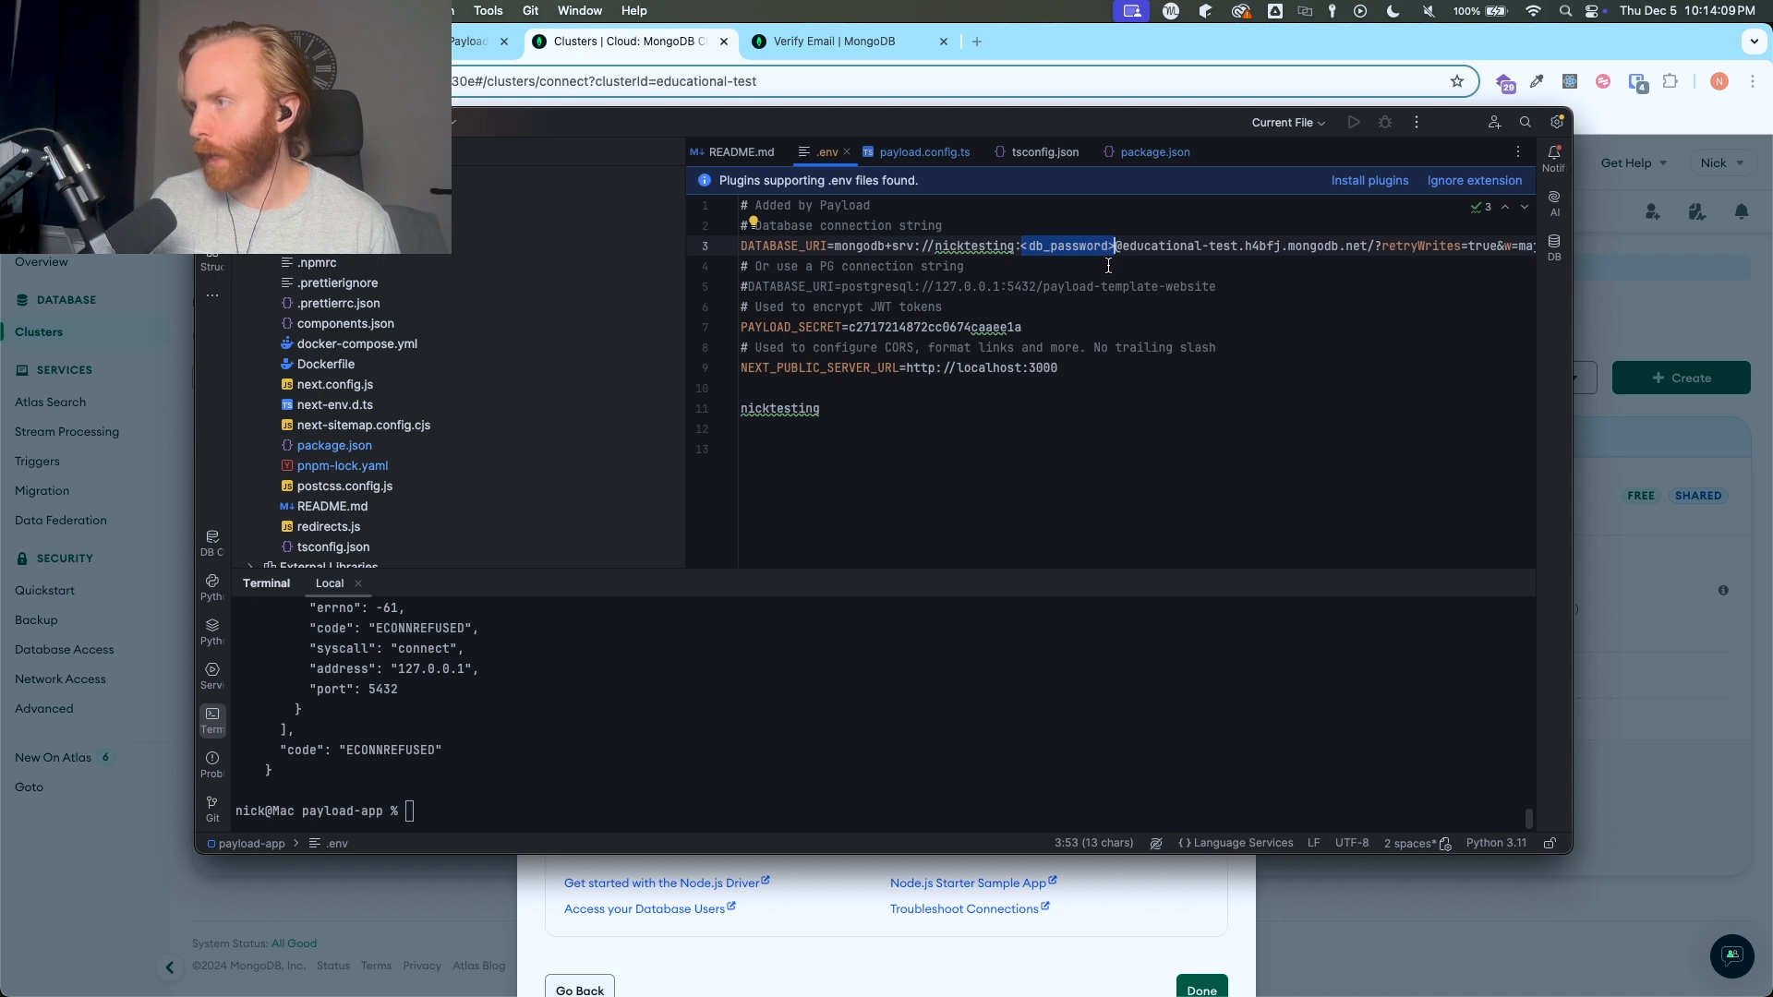
pyautogui.press('super+v')
# - Delete the leftover database username and the blank lines above it, below the NEXT_PUBLIC_SERVER_URL entry
pyautogui.click(891, 409)
pyautogui.hotkey('shift', 'Home')
pyautogui.press('BackSpace')
pyautogui.press('BackSpace')
pyautogui.press('BackSpace')
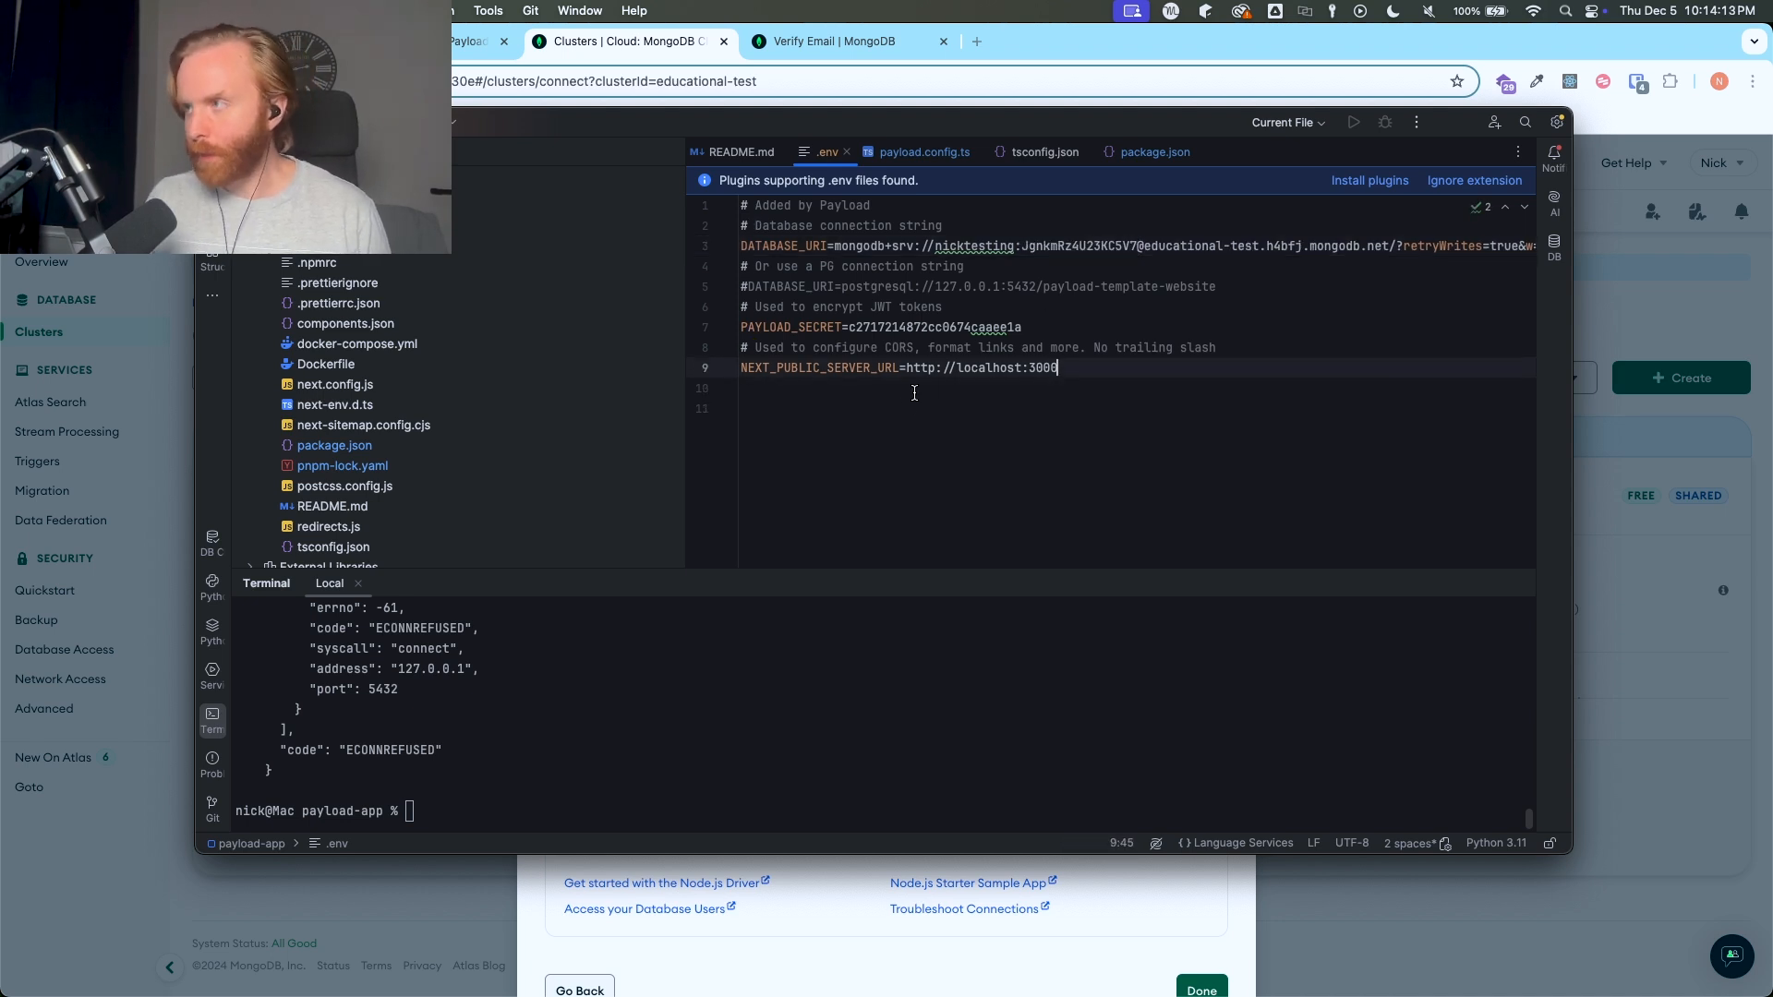
# - Undo the Postgres adapter edits in payload.config.ts, restoring mongooseAdapter with url set to process.env.DATABASE_URI || ''
pyautogui.click(923, 152)
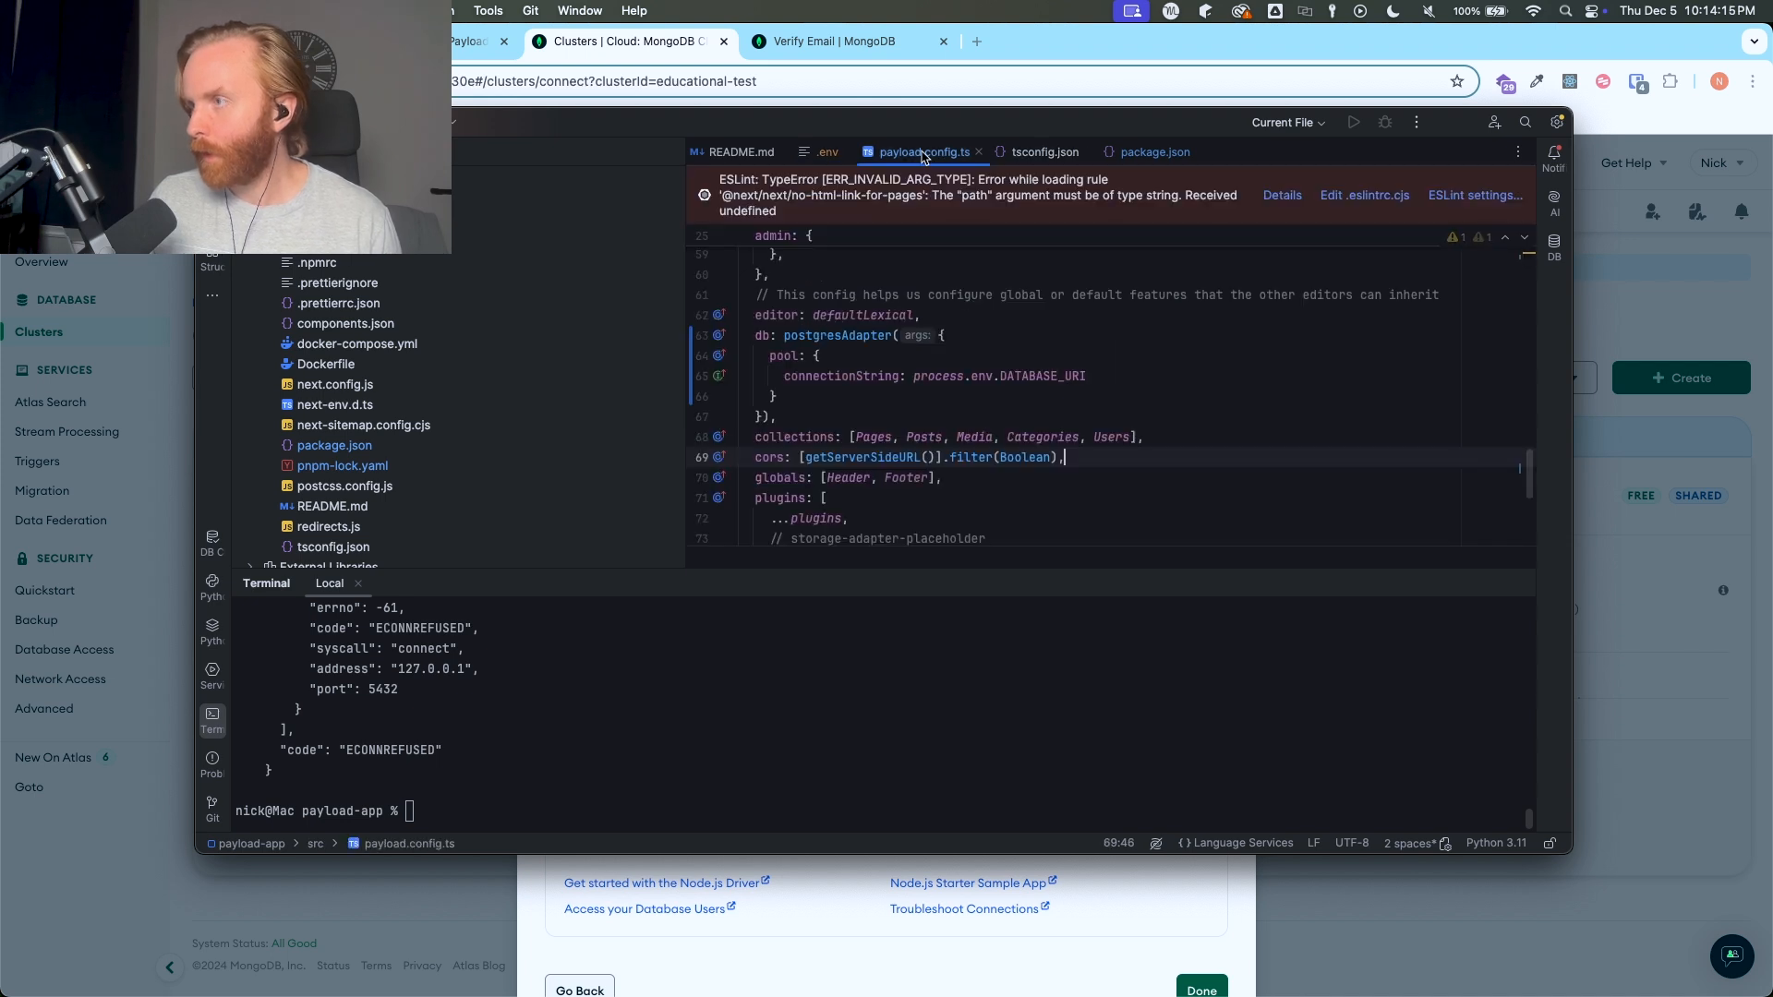
pyautogui.click(920, 378)
pyautogui.press('super+z')
pyautogui.click(920, 385)
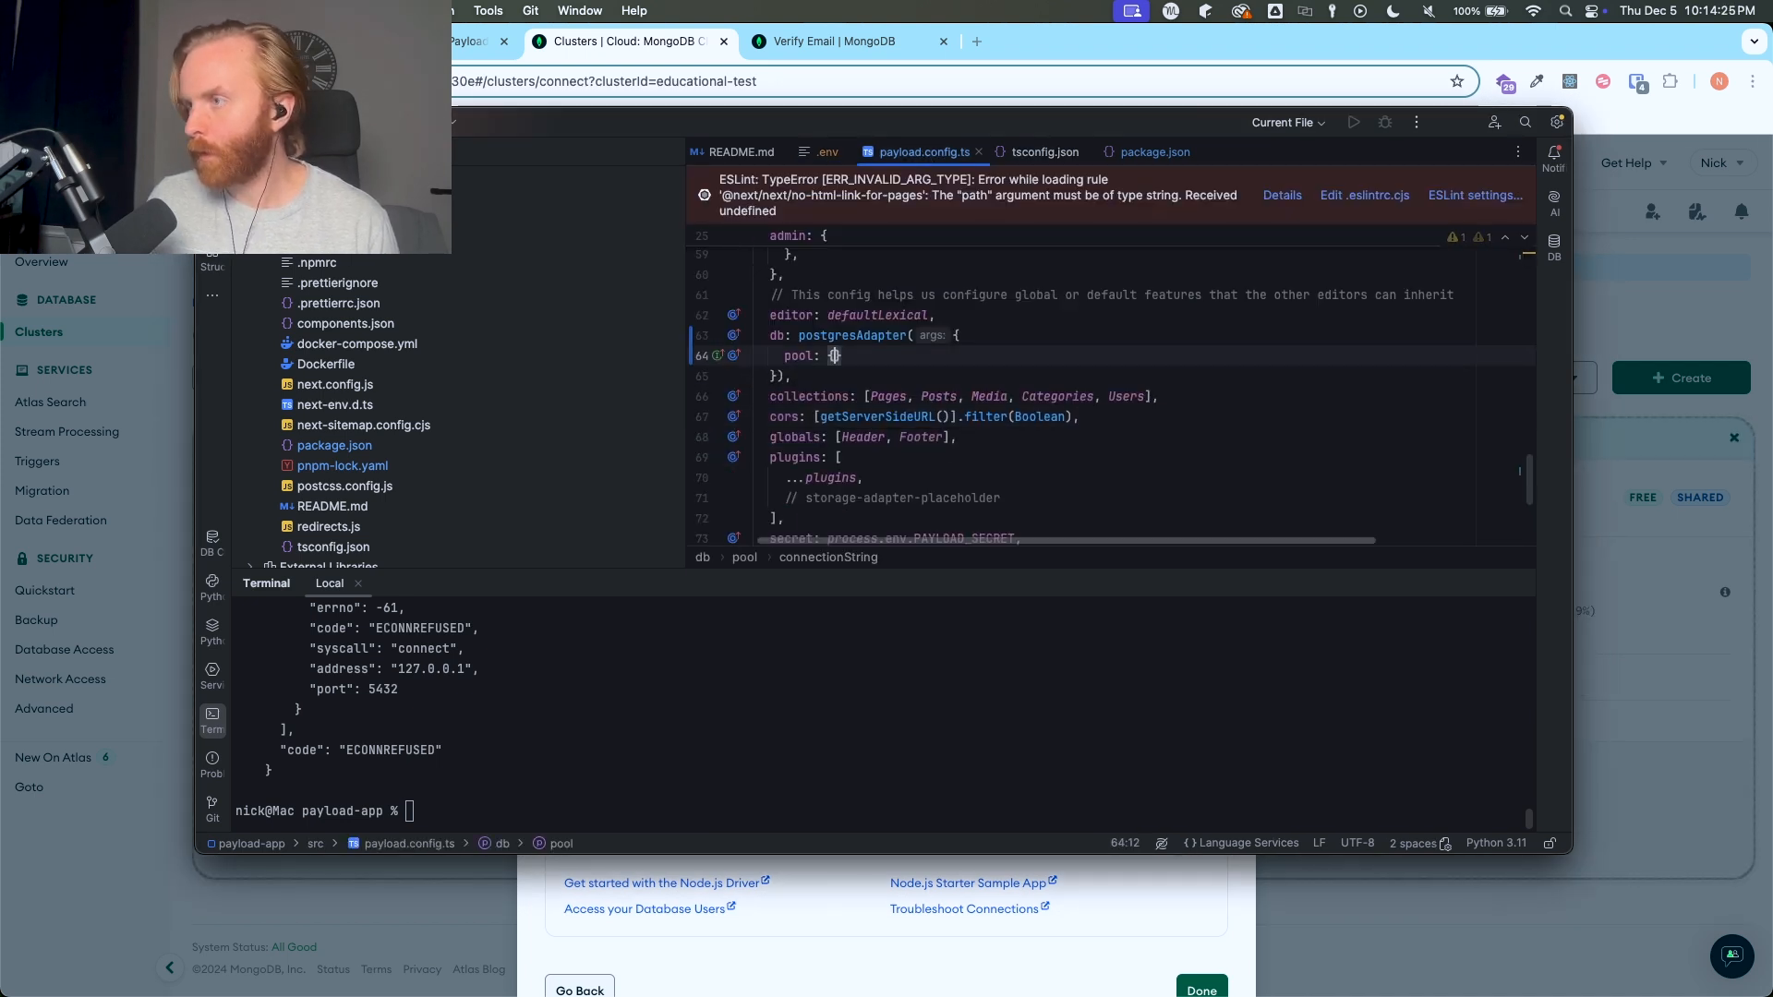
pyautogui.hotkey('alt', 'BackSpace')
pyautogui.hotkey('alt', 'BackSpace')
pyautogui.hotkey('alt', 'Right')
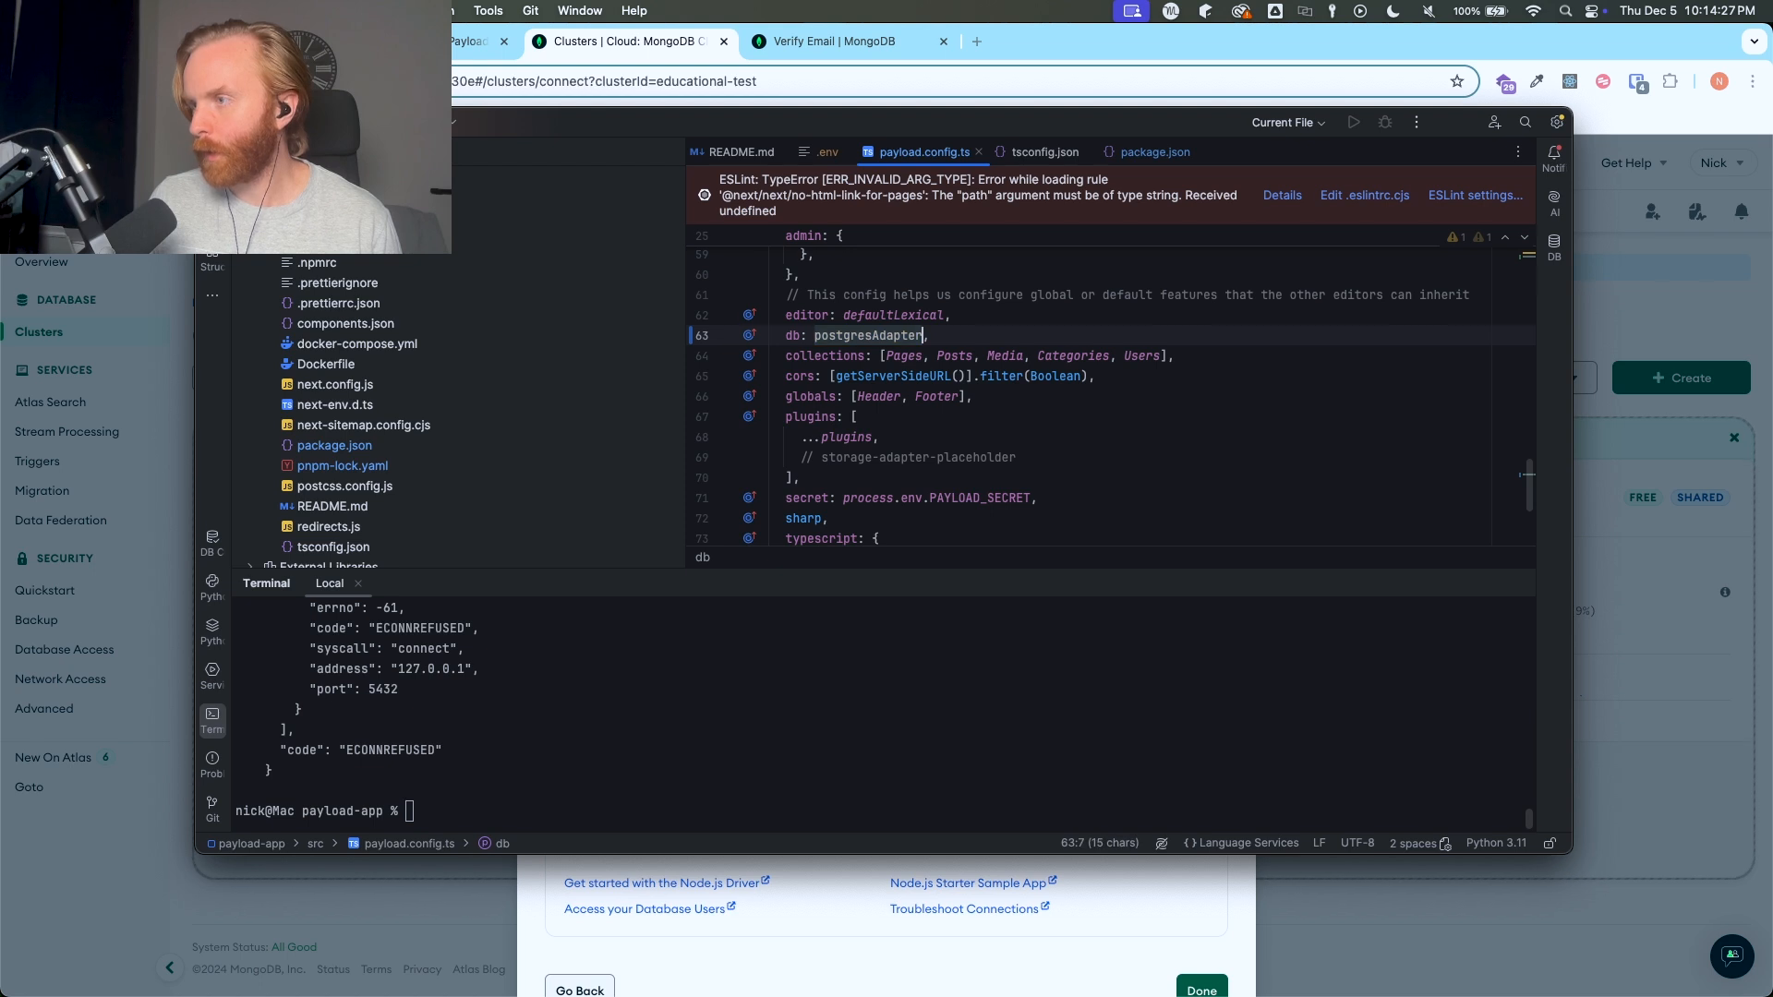
pyautogui.hotkey('alt', 'Right')
pyautogui.press('super+z')
pyautogui.press('super+z')
pyautogui.press('super+z')
pyautogui.press('super+z')
pyautogui.press('super+z')
pyautogui.press('super+z')
pyautogui.press('super+z')
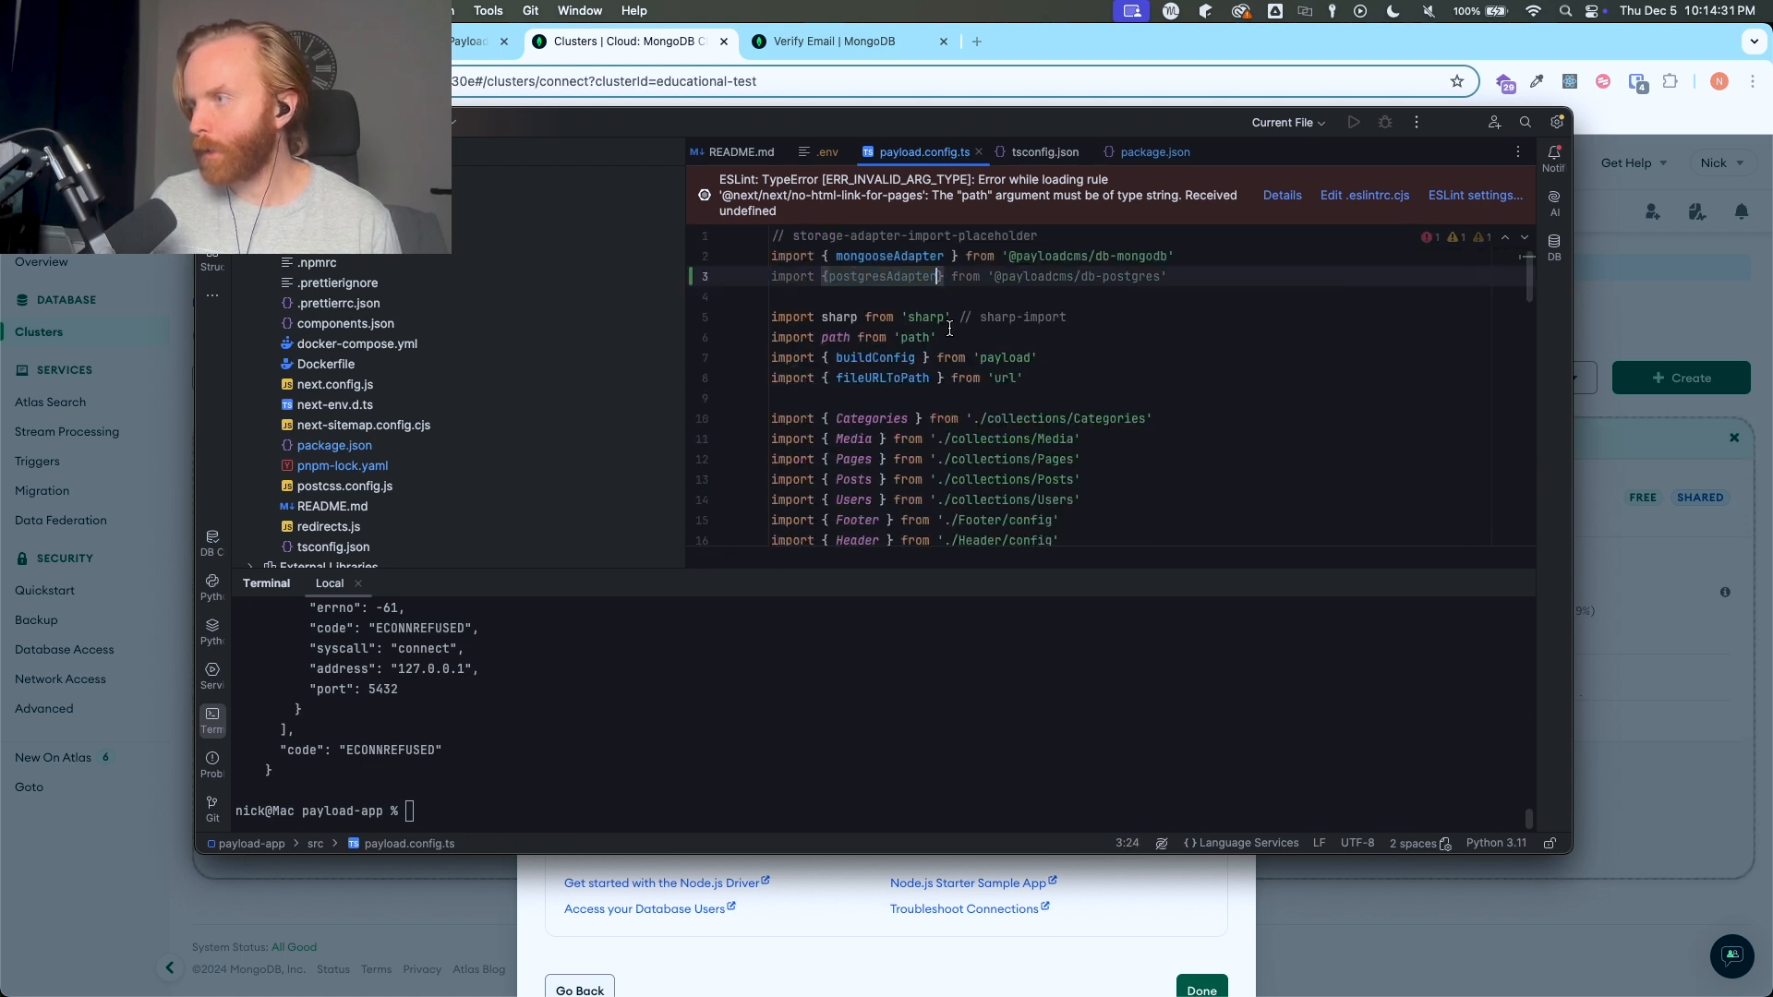
pyautogui.press('super+shift+z')
pyautogui.click(887, 344)
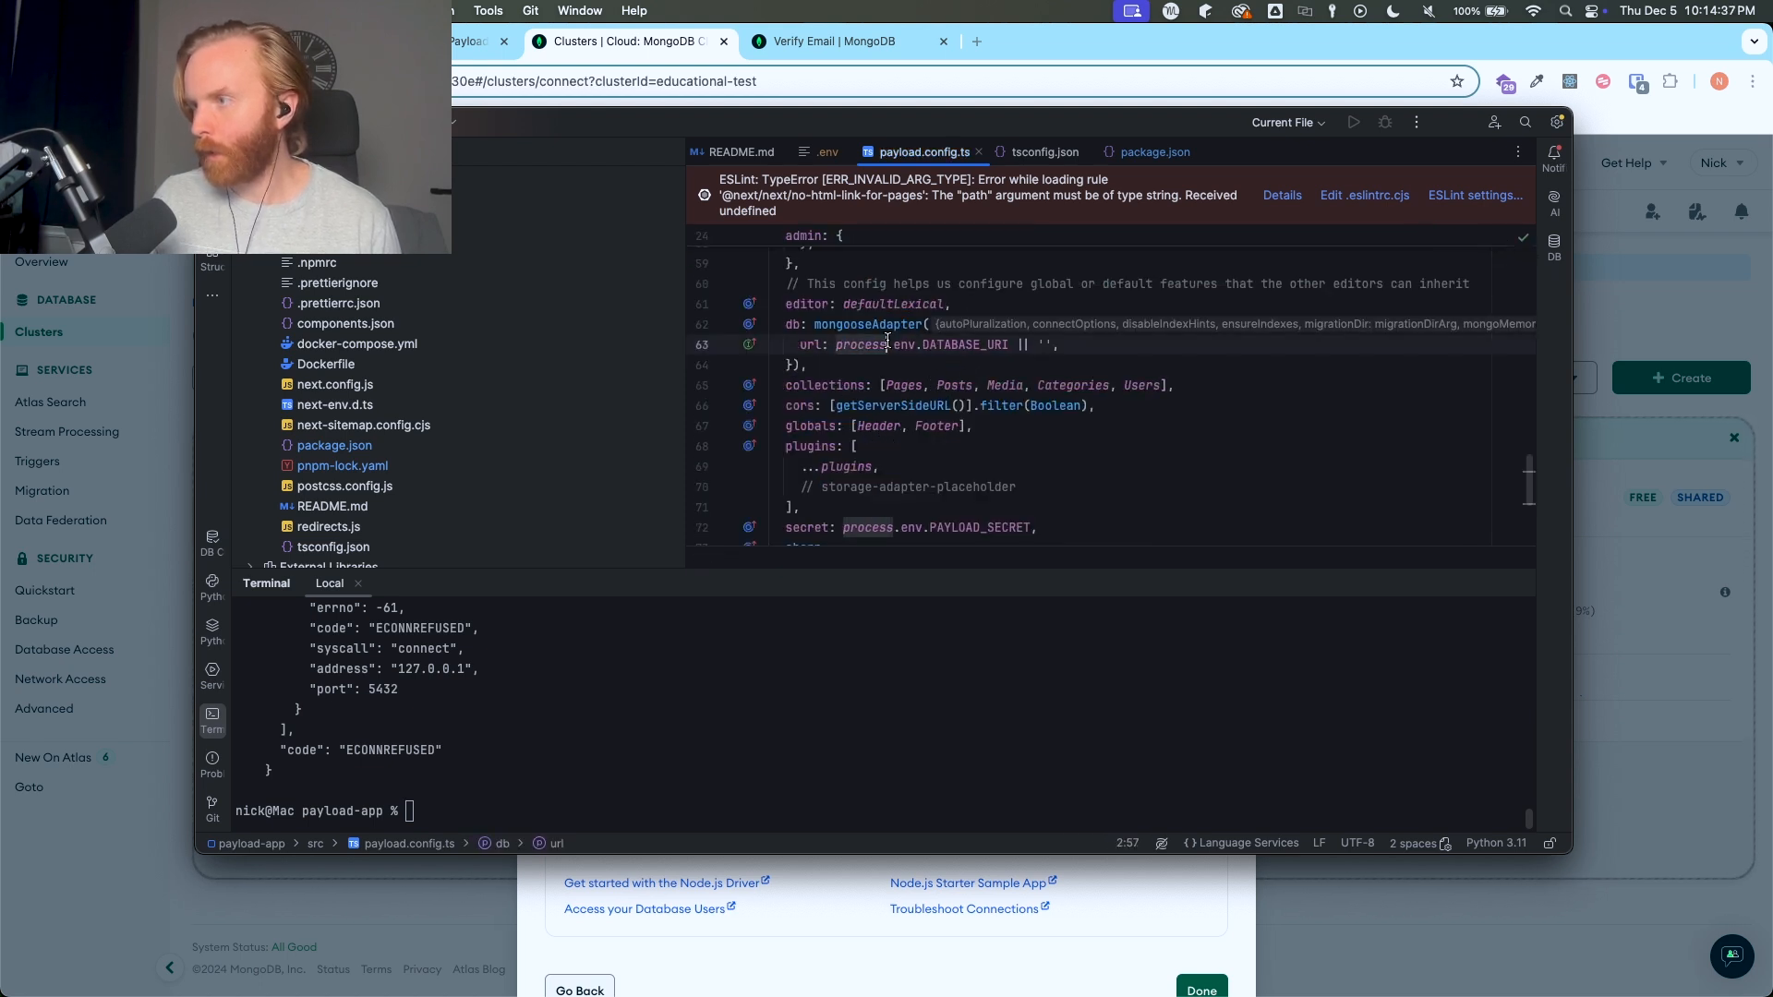
# - Start the development server by running pnpm dev in the project's terminal
pyautogui.click(687, 811)
pyautogui.write('pnpm dev')
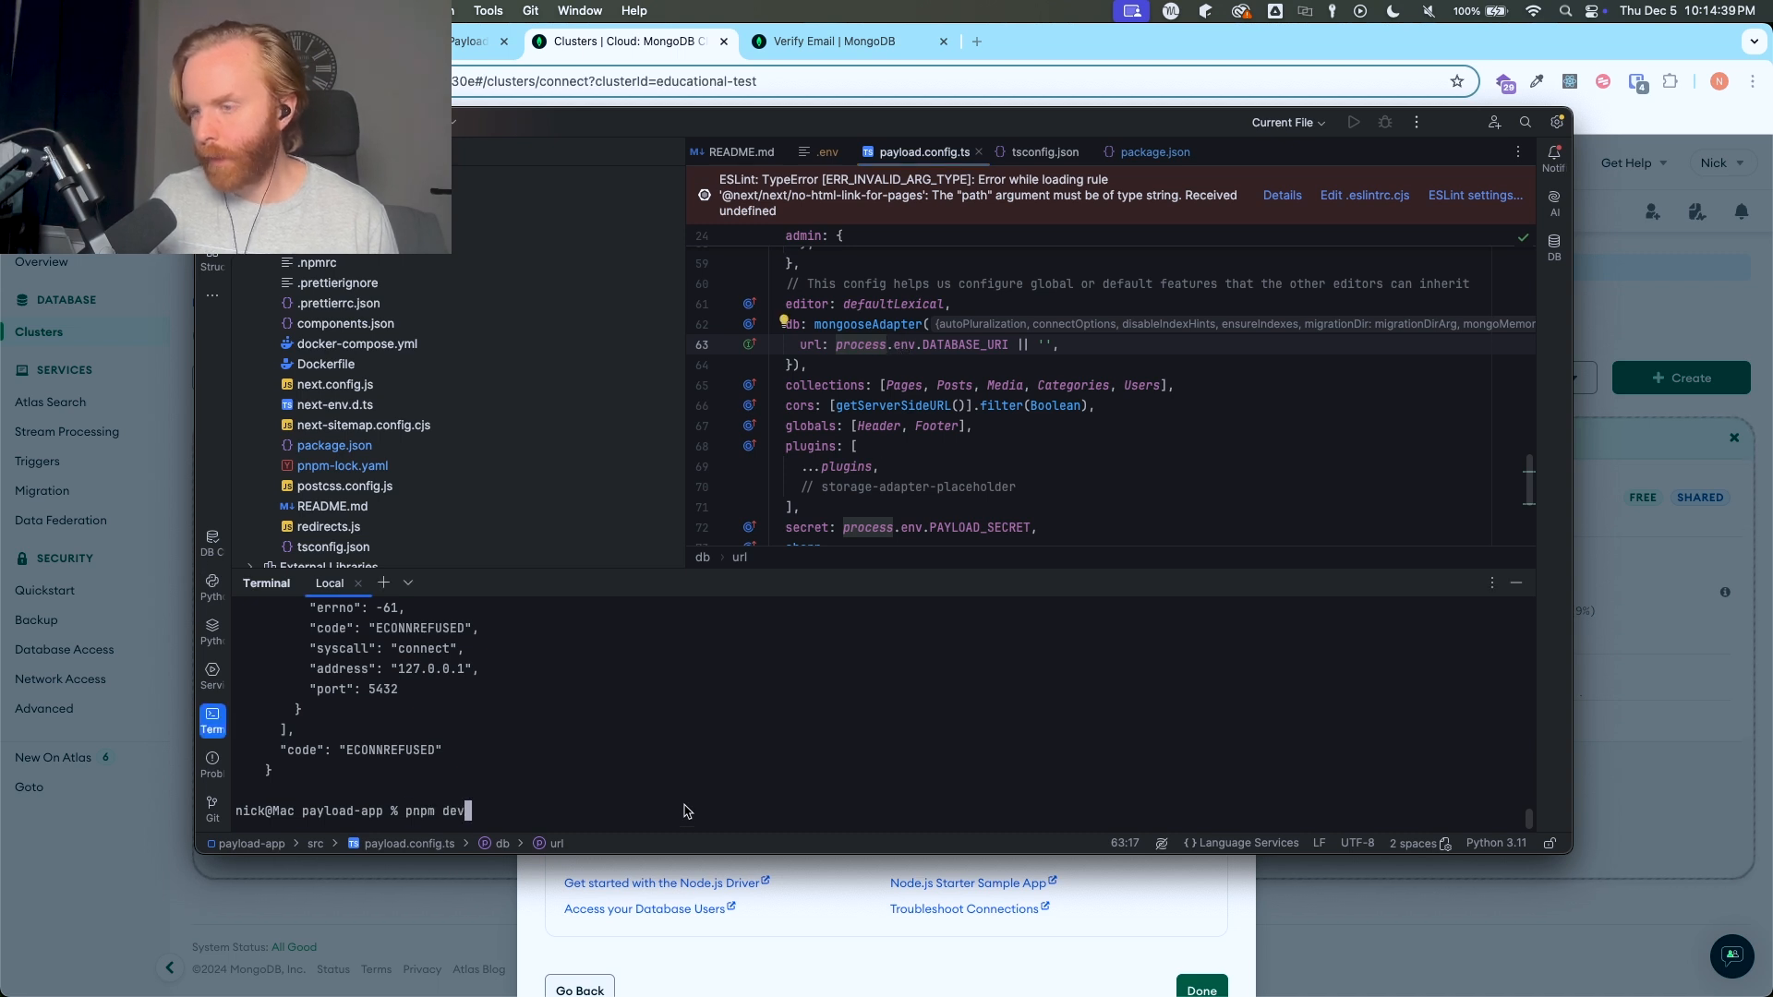
pyautogui.press('Return')
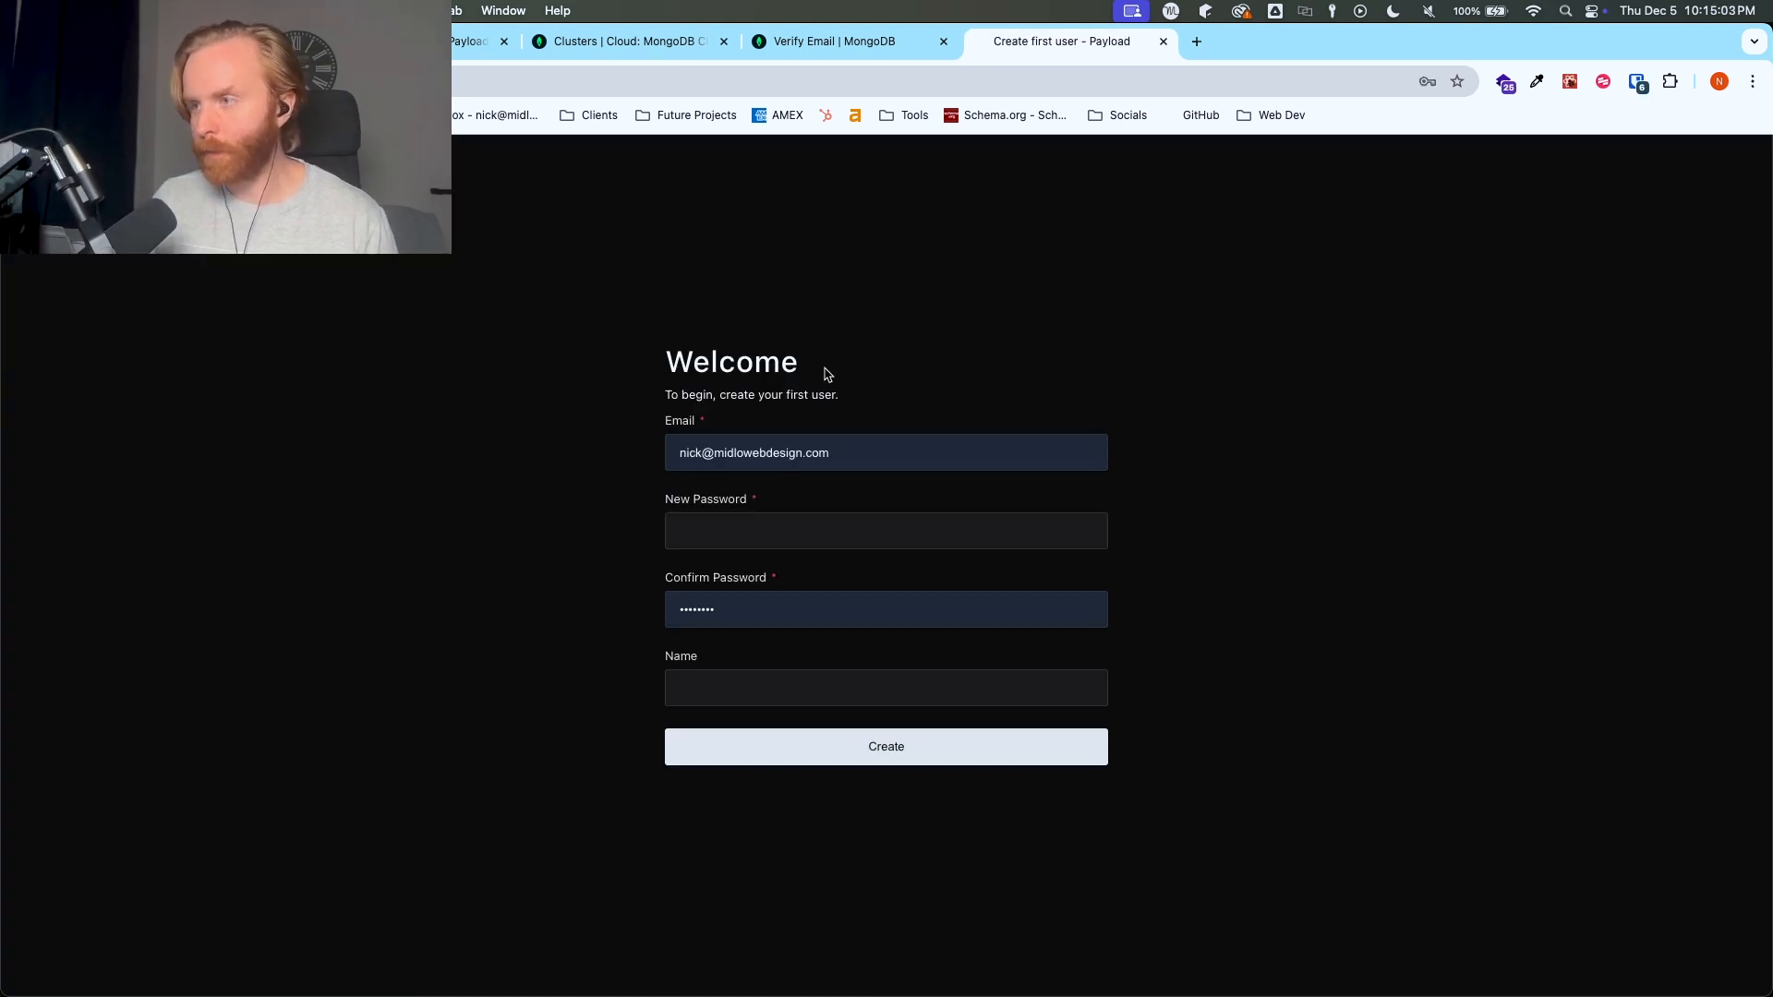
# - Create the first Payload user in the browser, keeping the prefilled email and entering the account password and the user's name
pyautogui.tripleClick(835, 452)
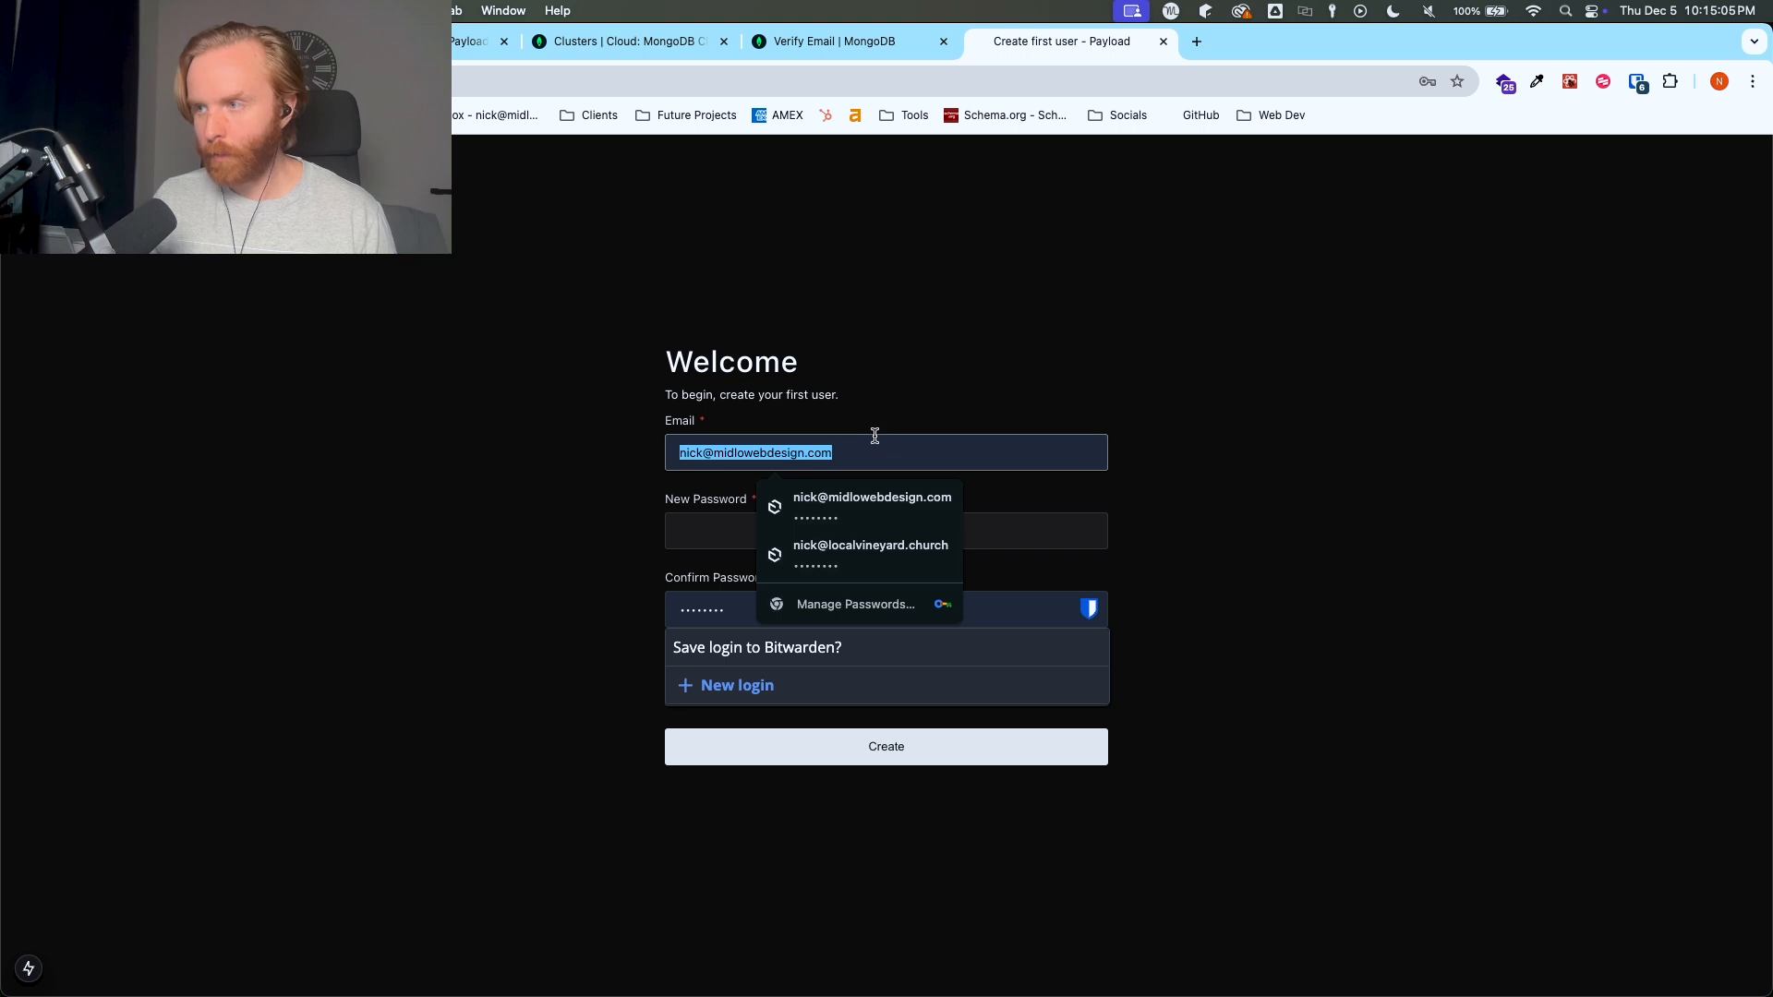
pyautogui.click(874, 435)
pyautogui.click(733, 517)
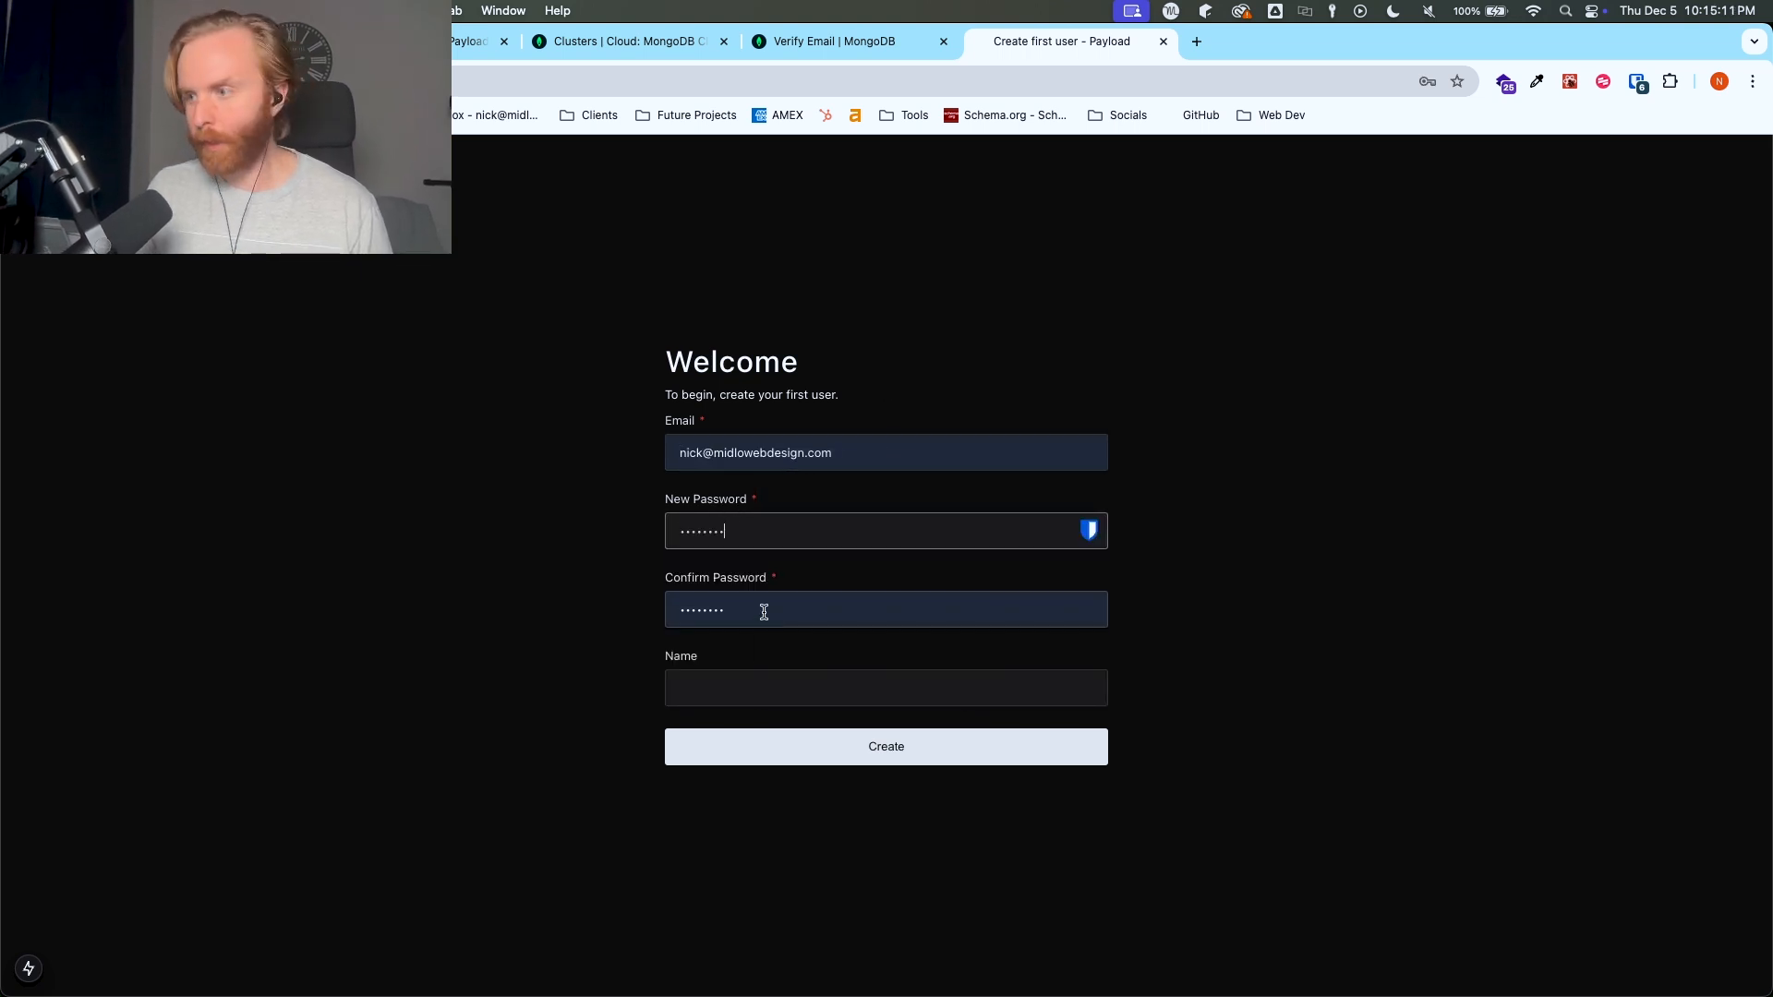
pyautogui.click(772, 688)
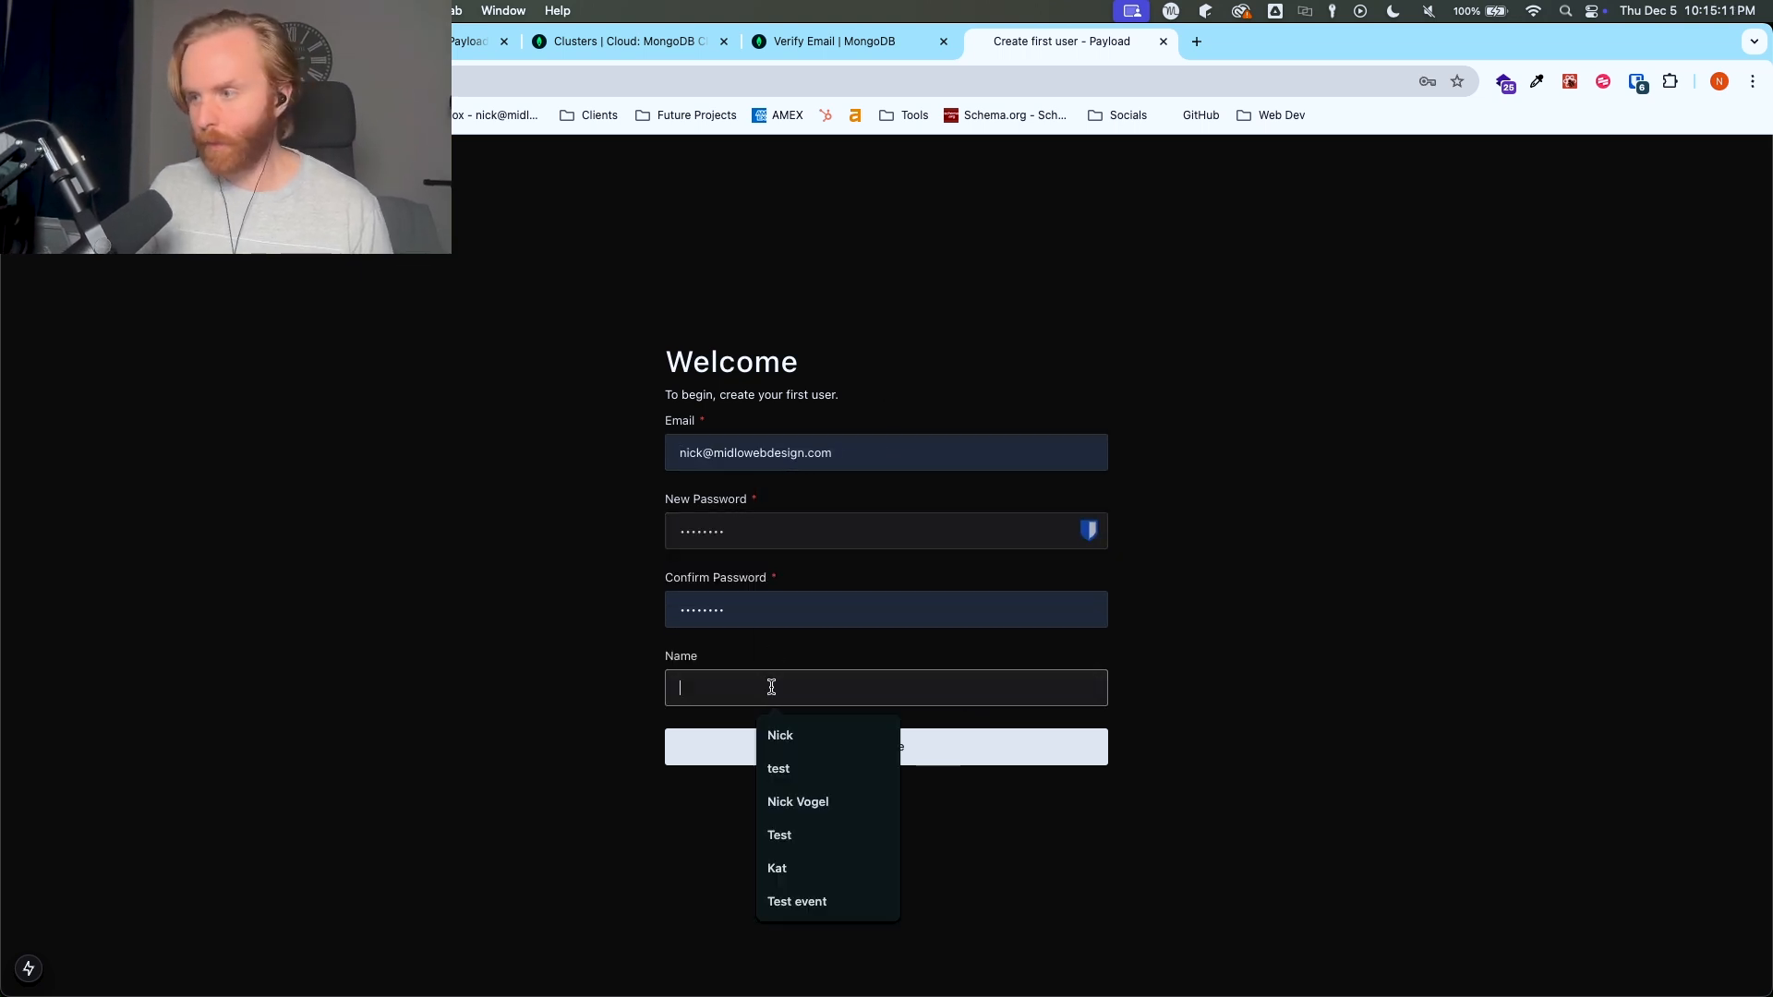
pyautogui.write('Nick')
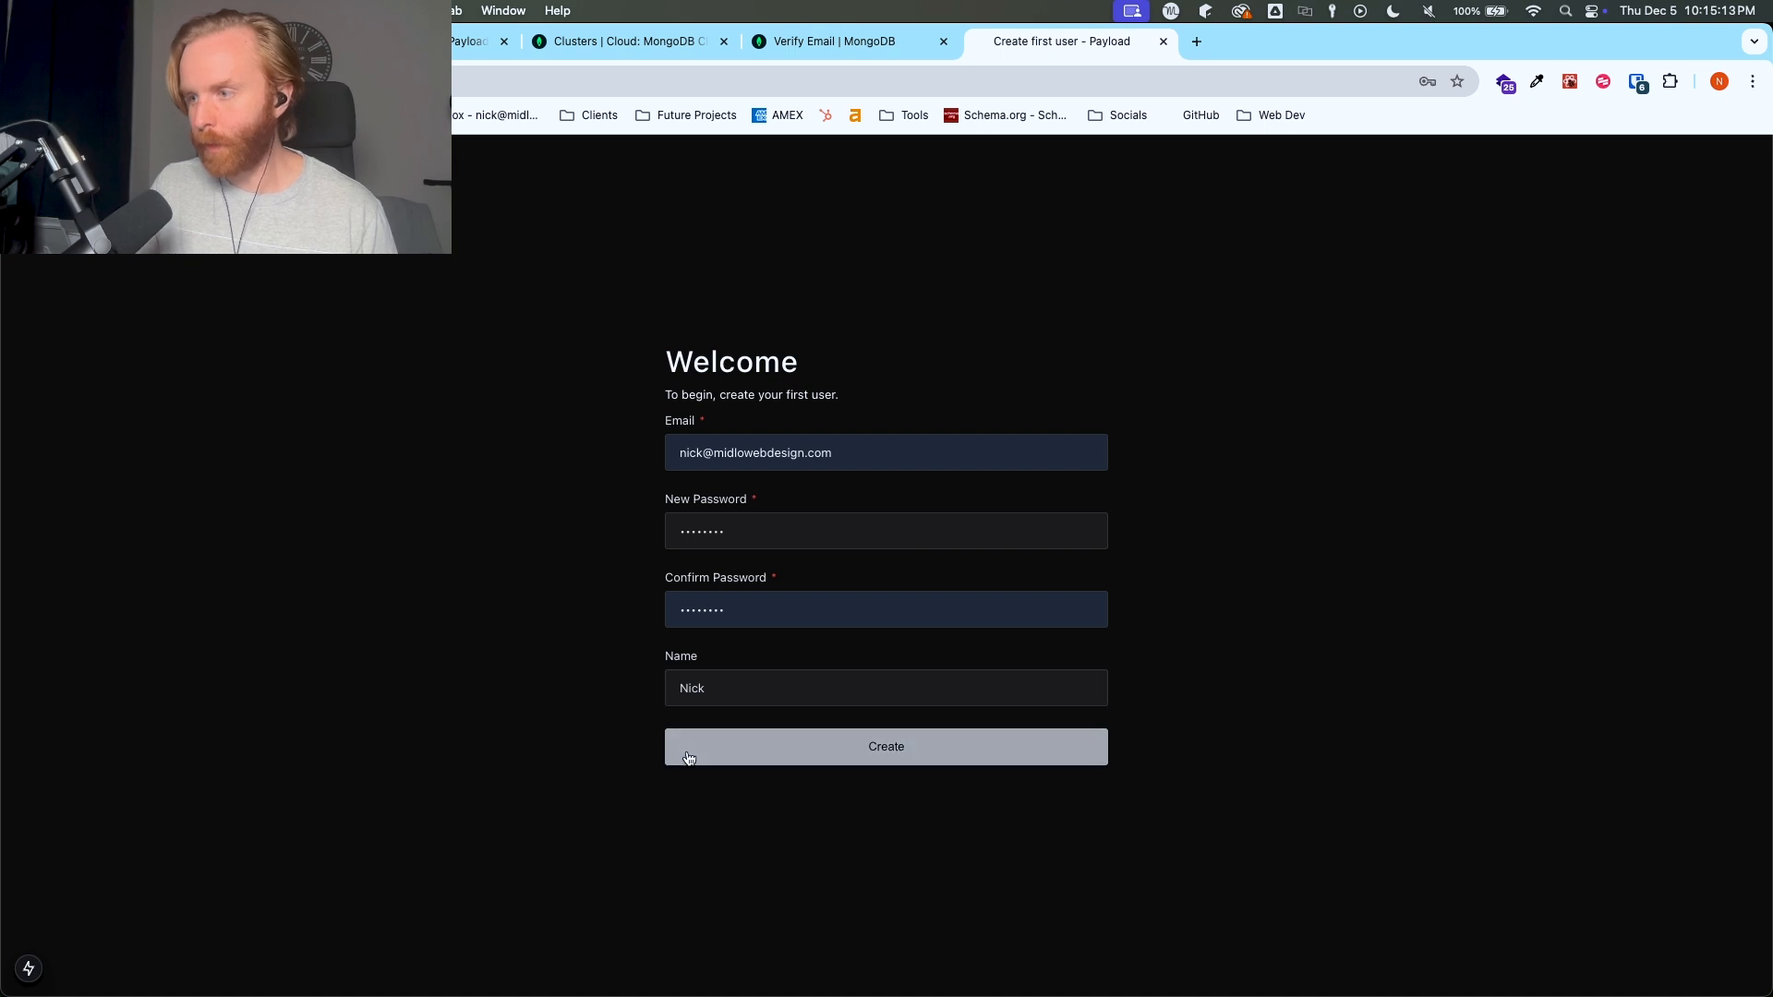
pyautogui.click(674, 746)
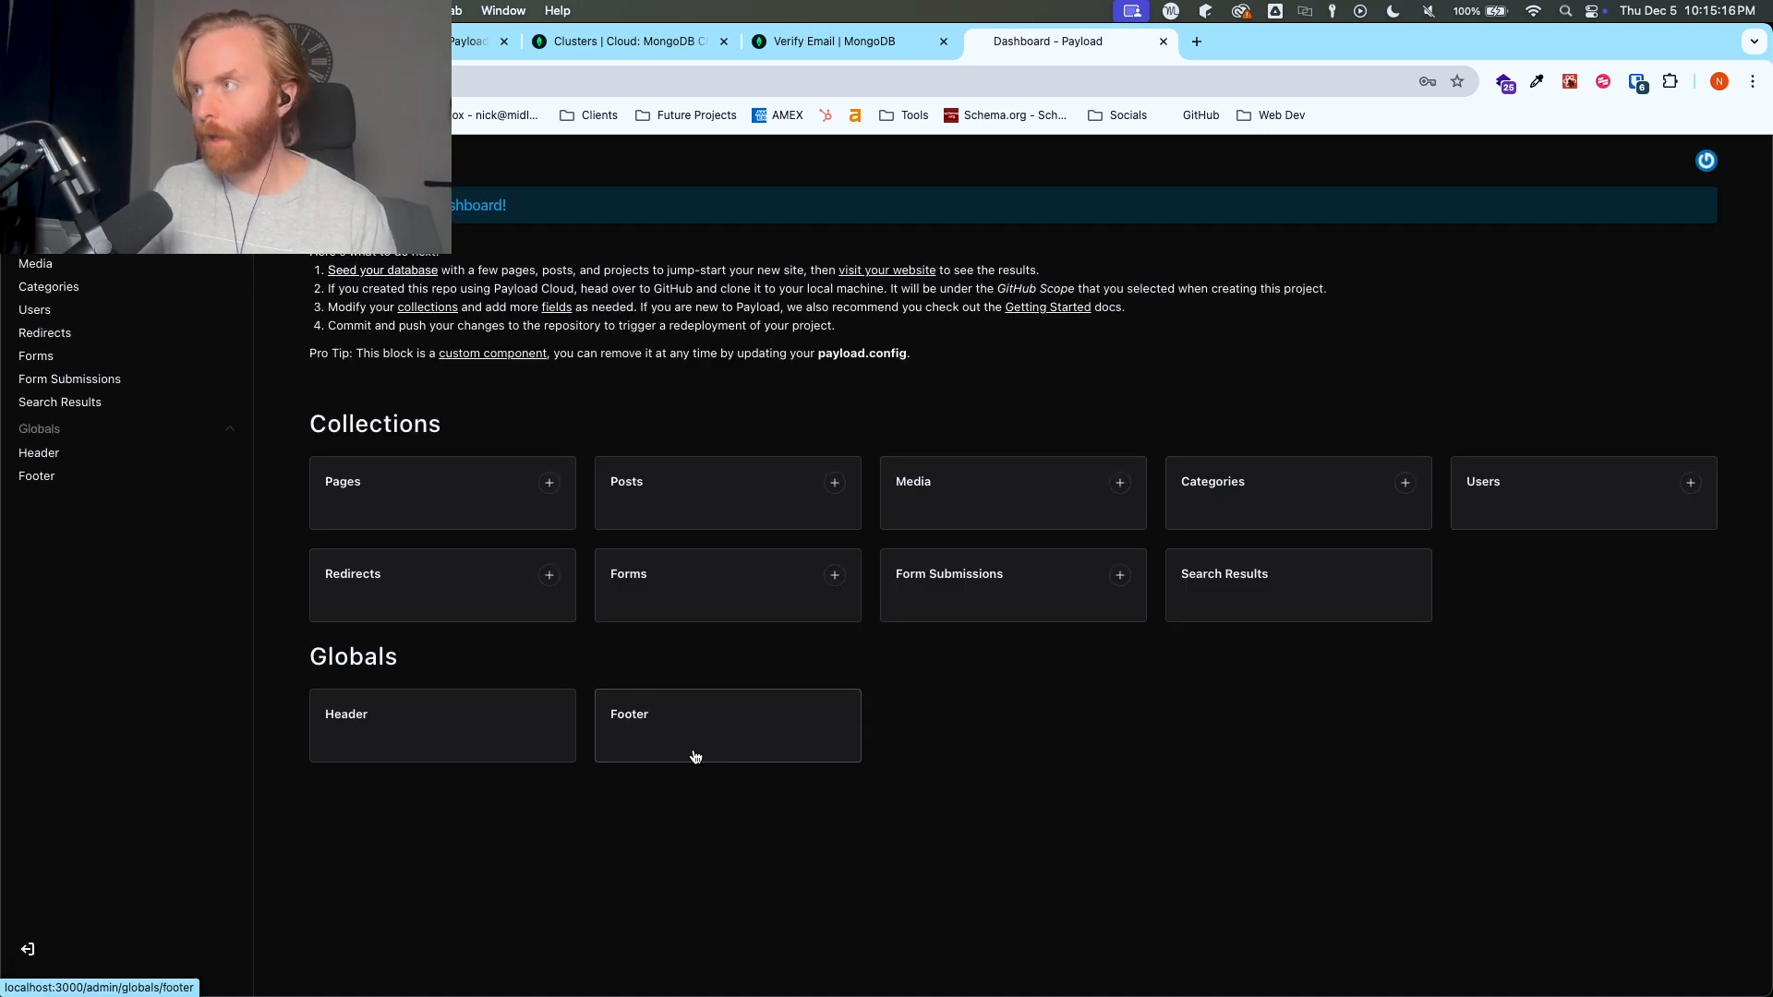